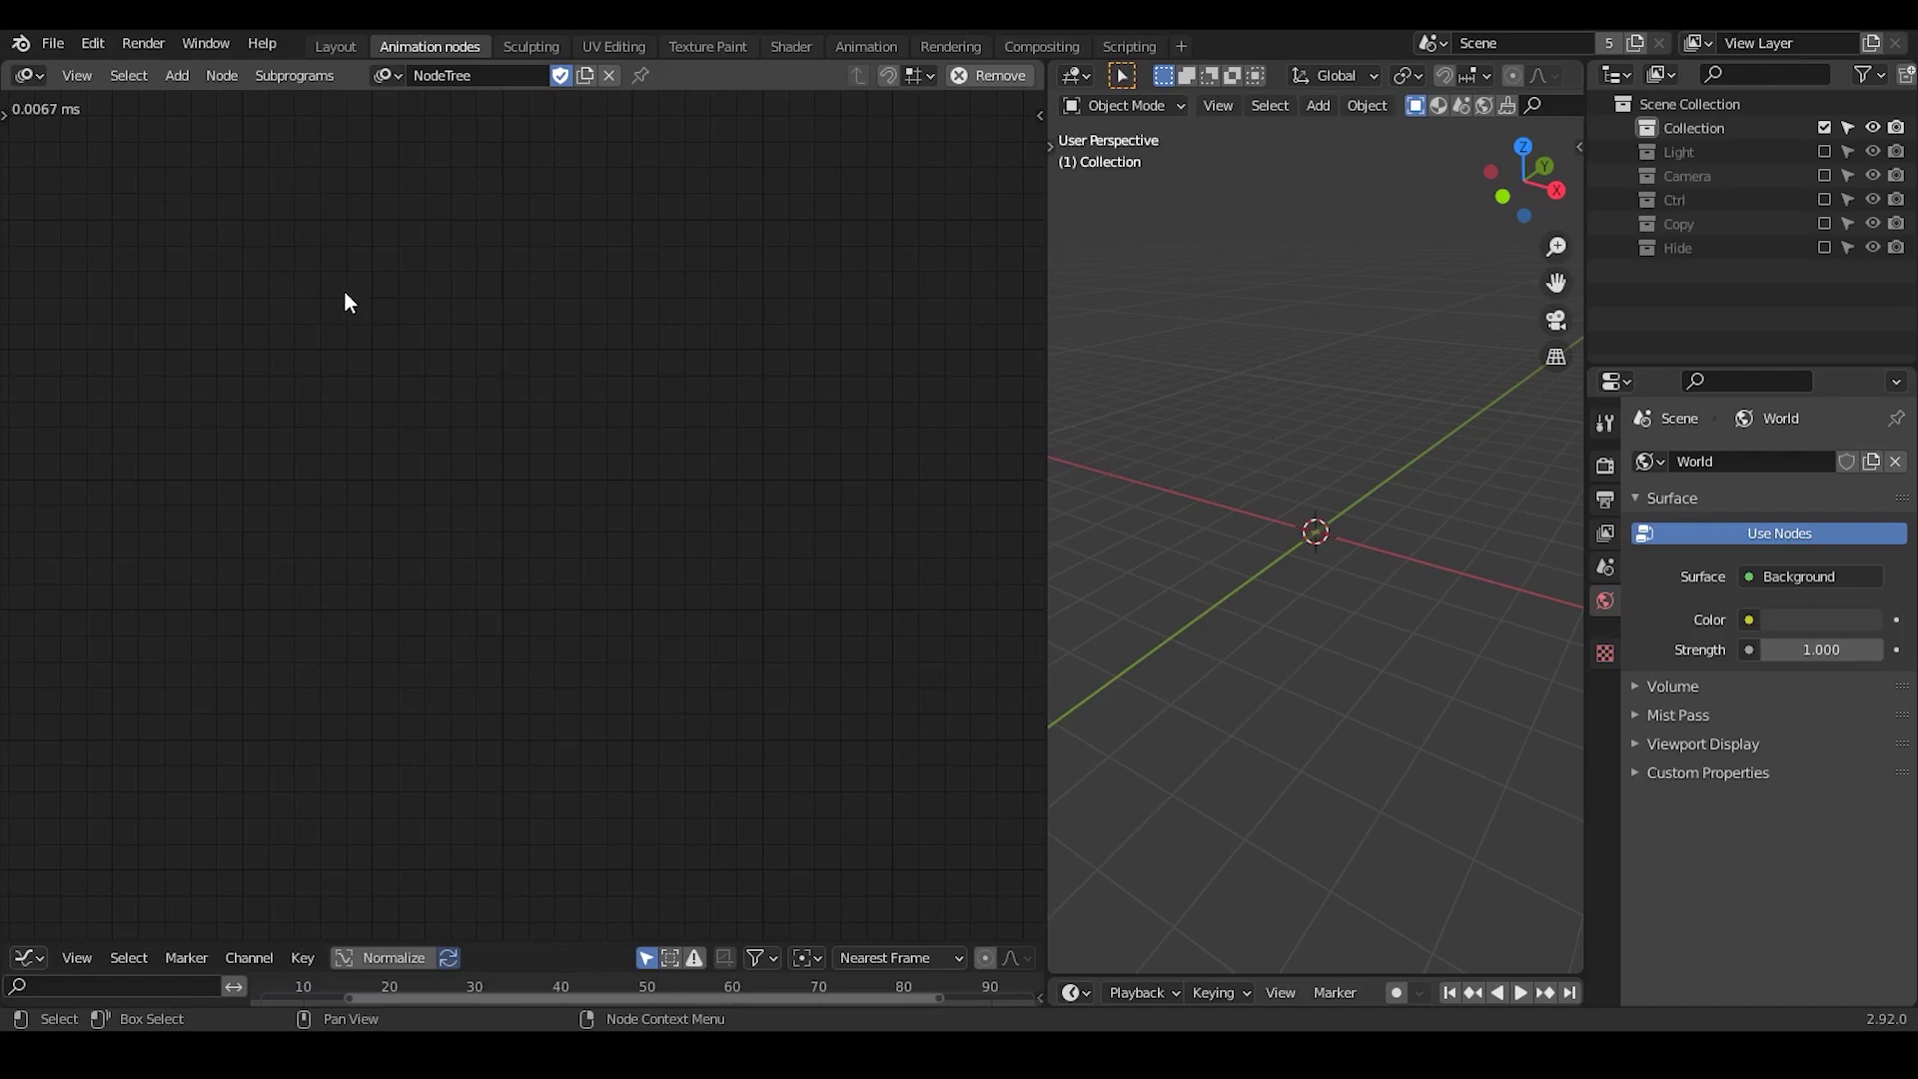
Look up the Animation Nodes add-on in the preferences and examine its version and details
left_click(389, 76)
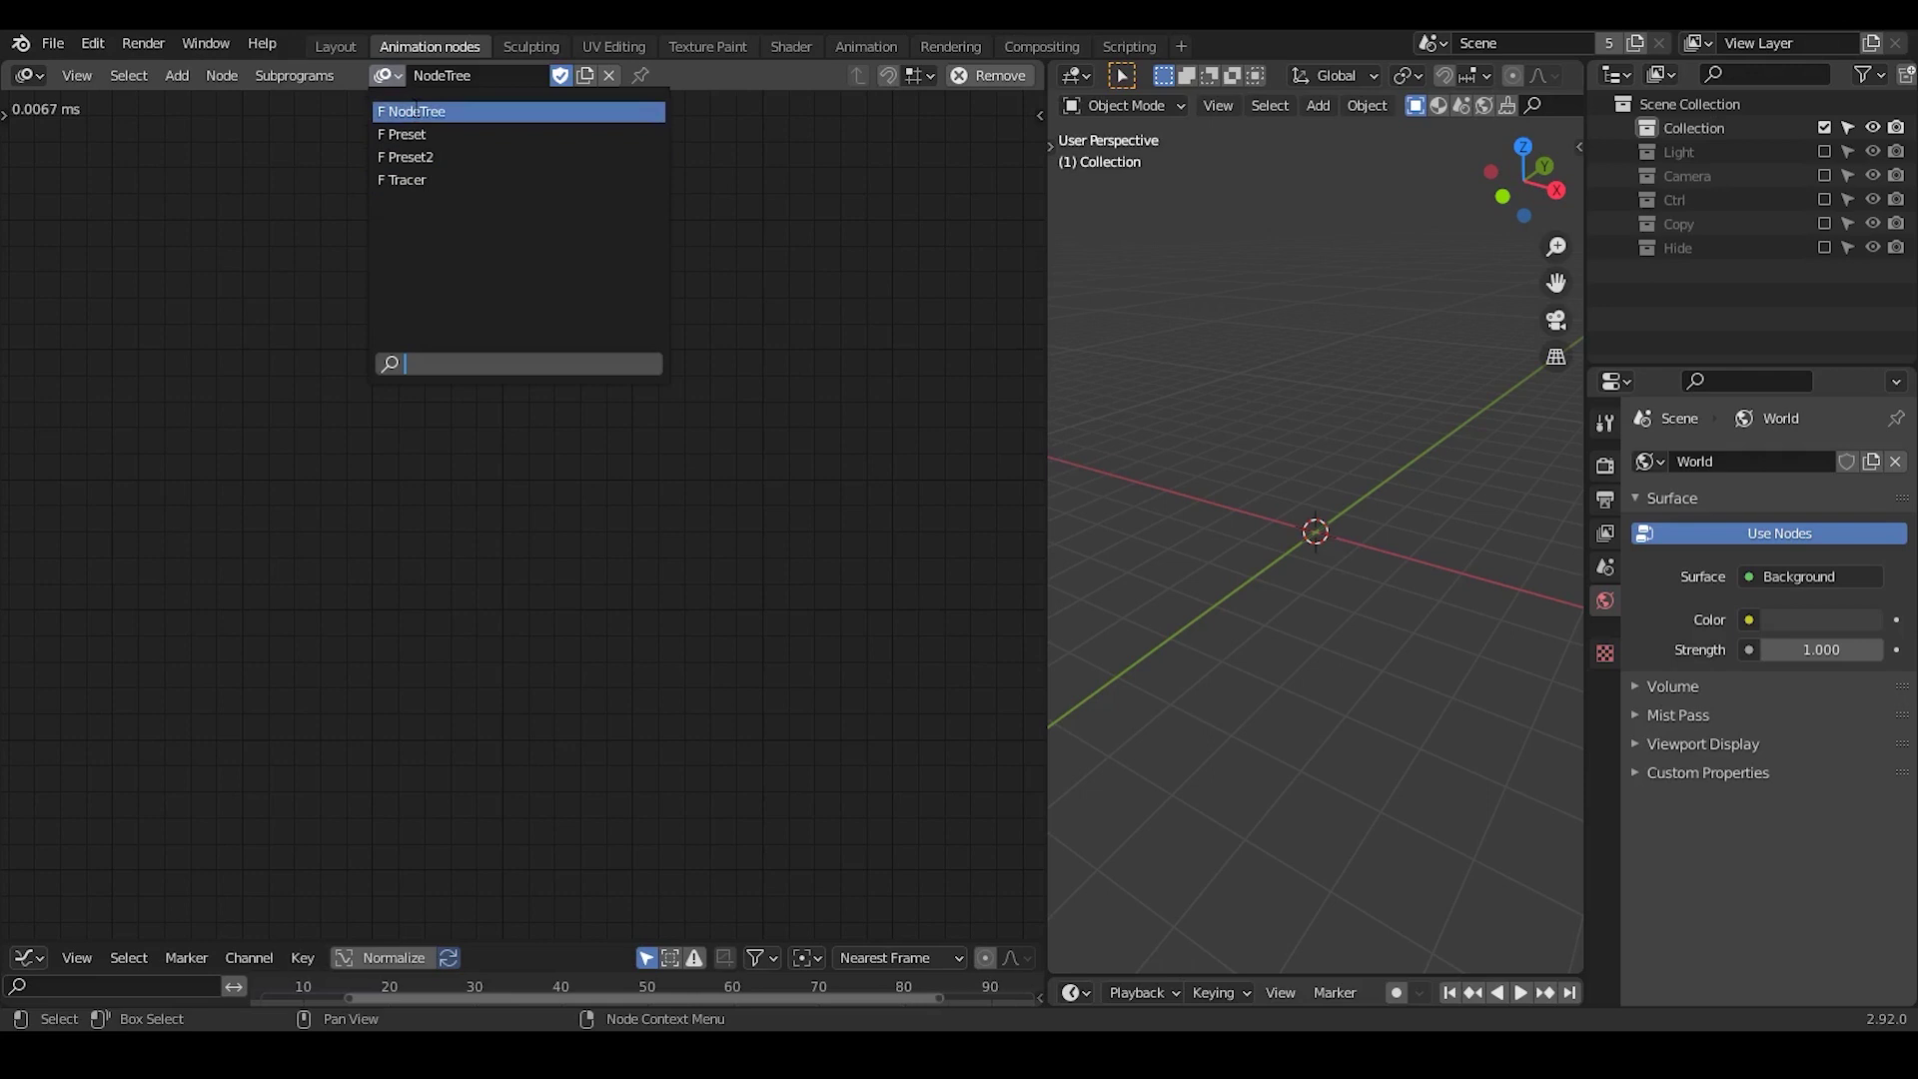
left_click(93, 45)
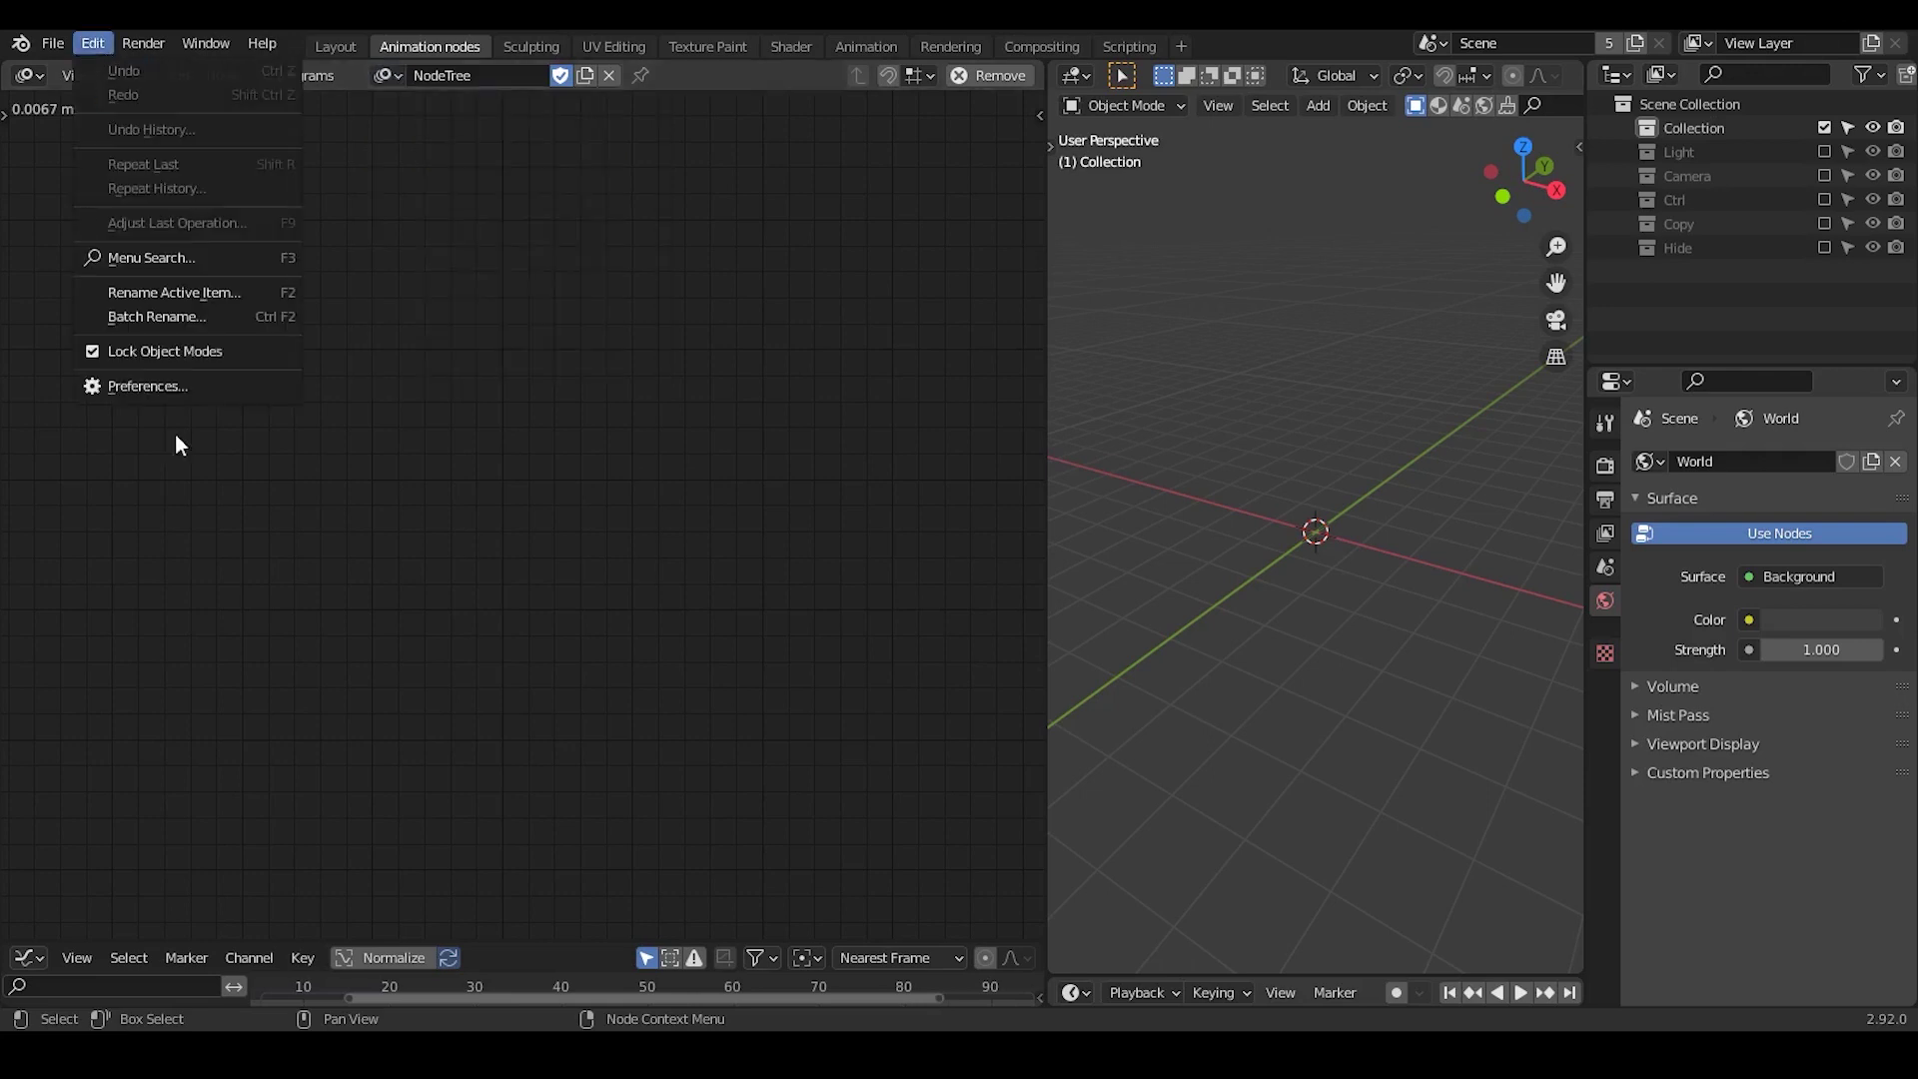
left_click(171, 388)
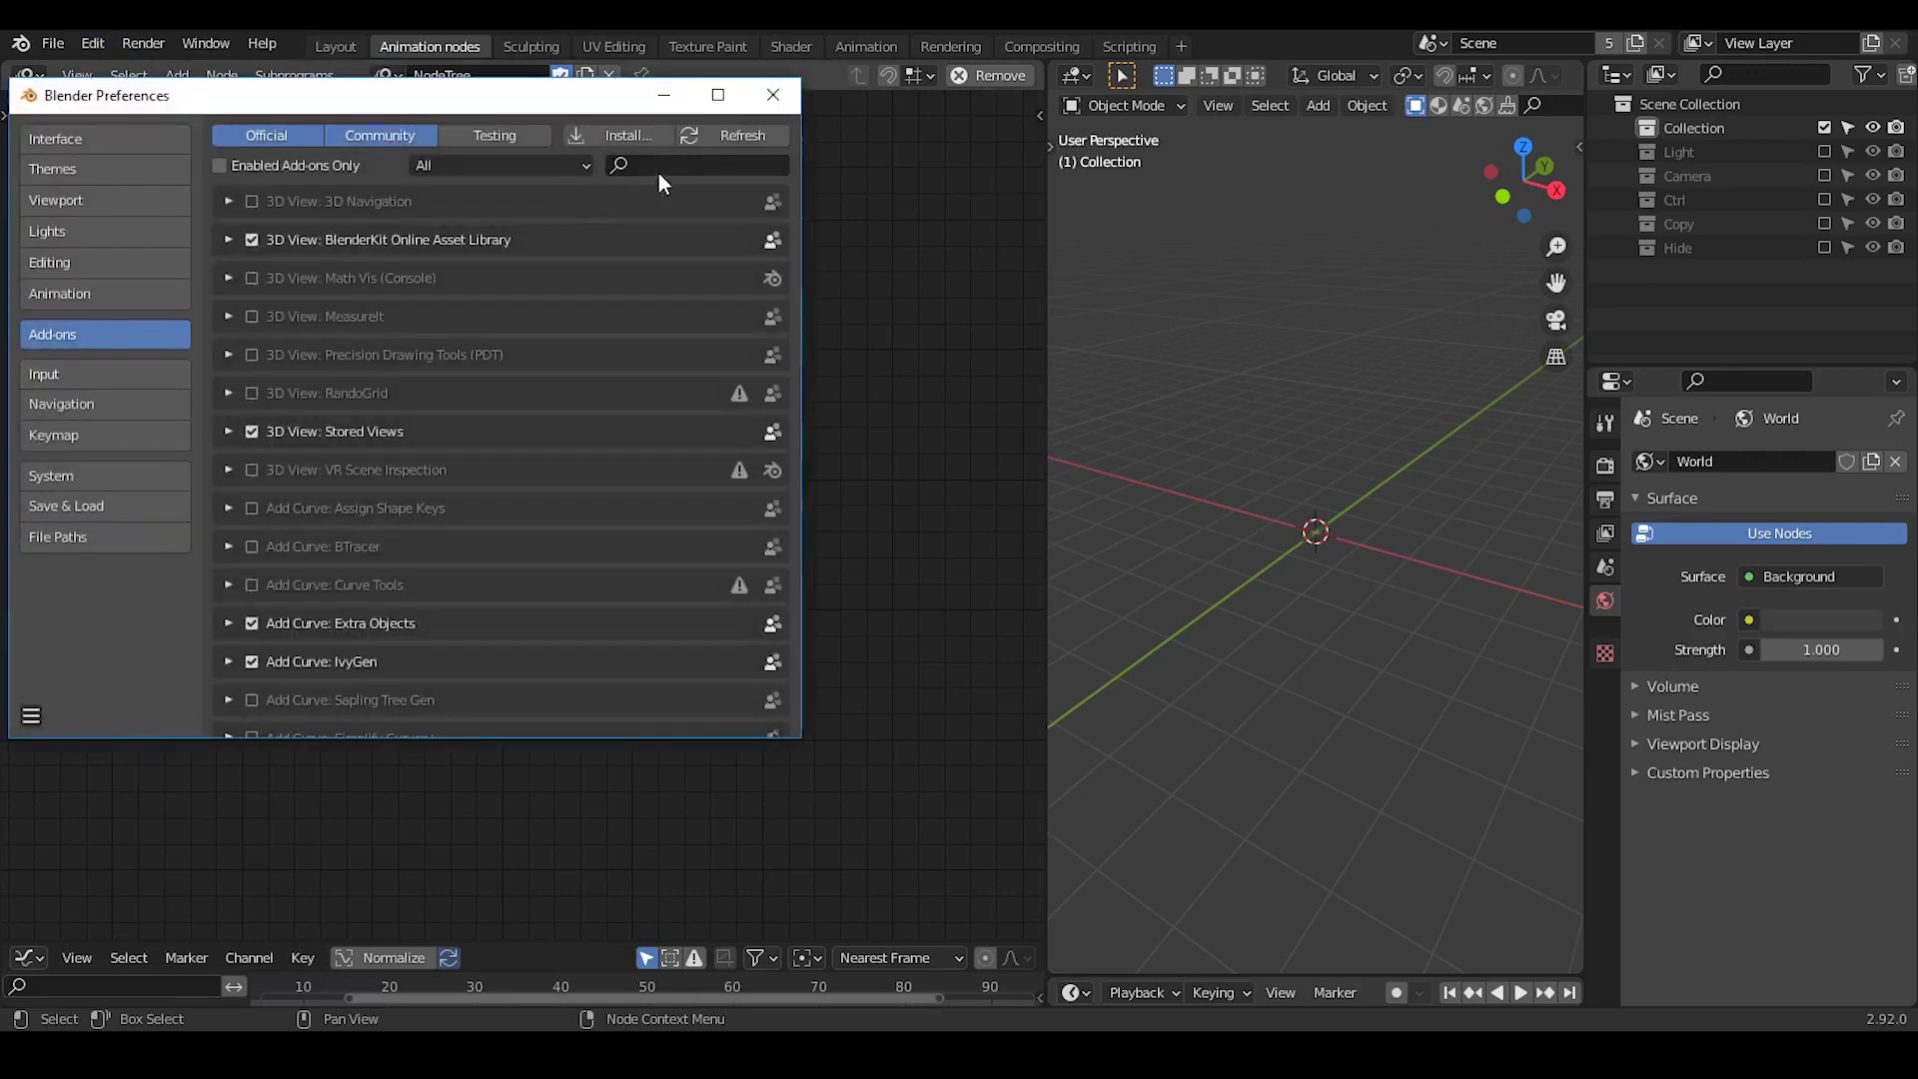
left_click(658, 168)
type("animation")
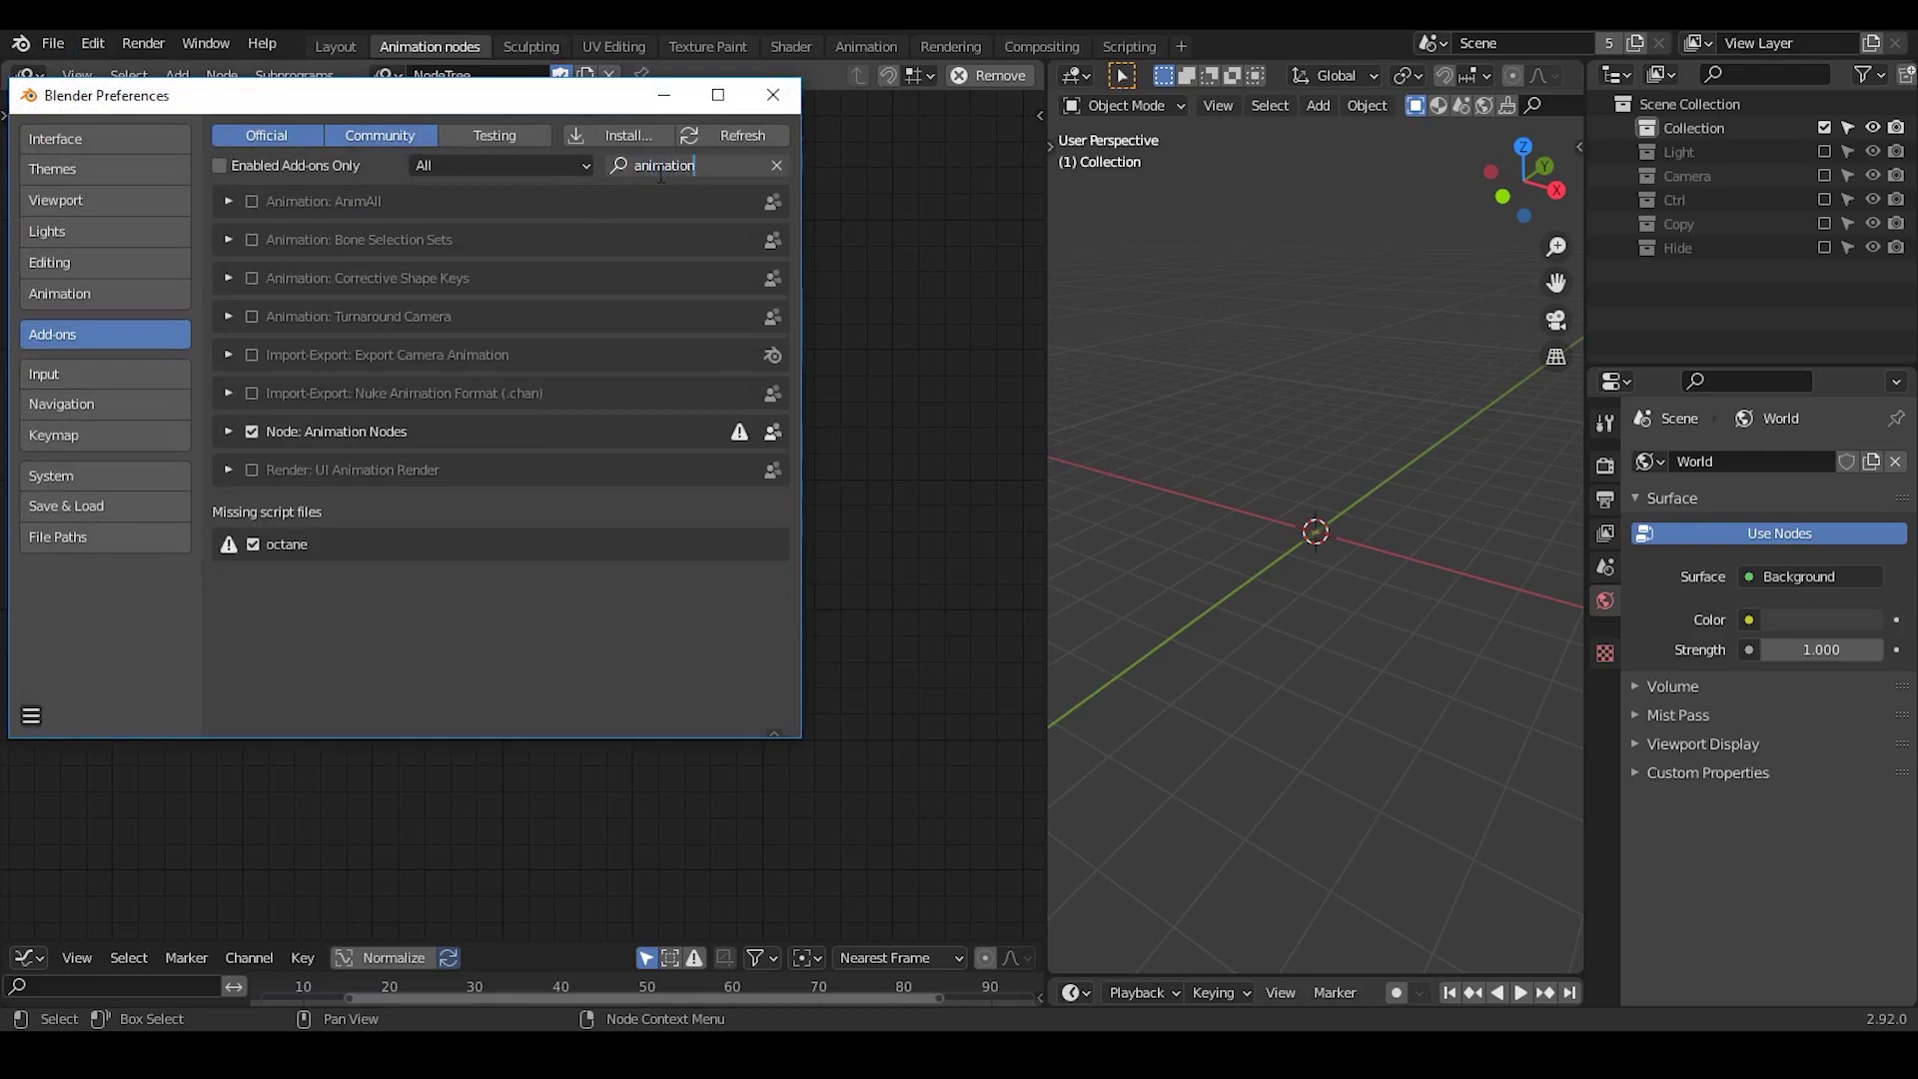
left_click(228, 431)
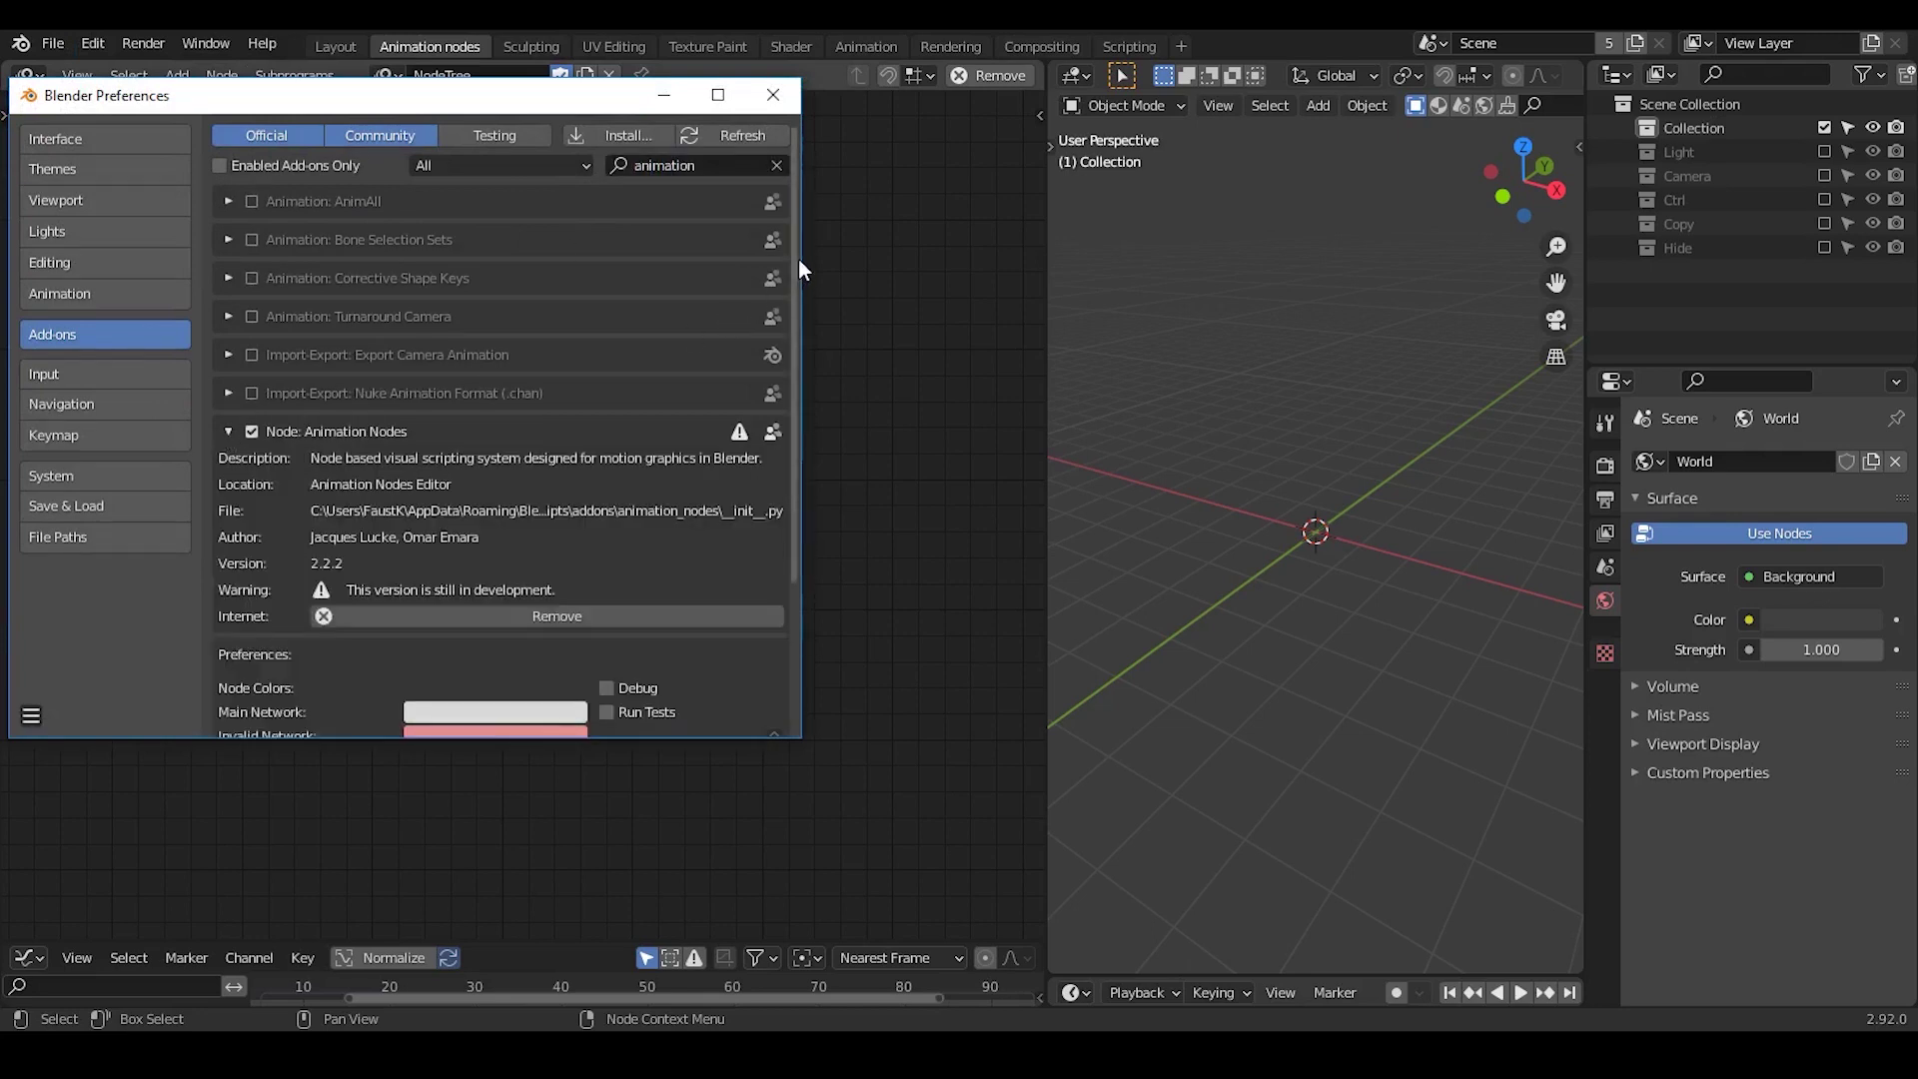
left_click_drag(794, 262, 799, 356)
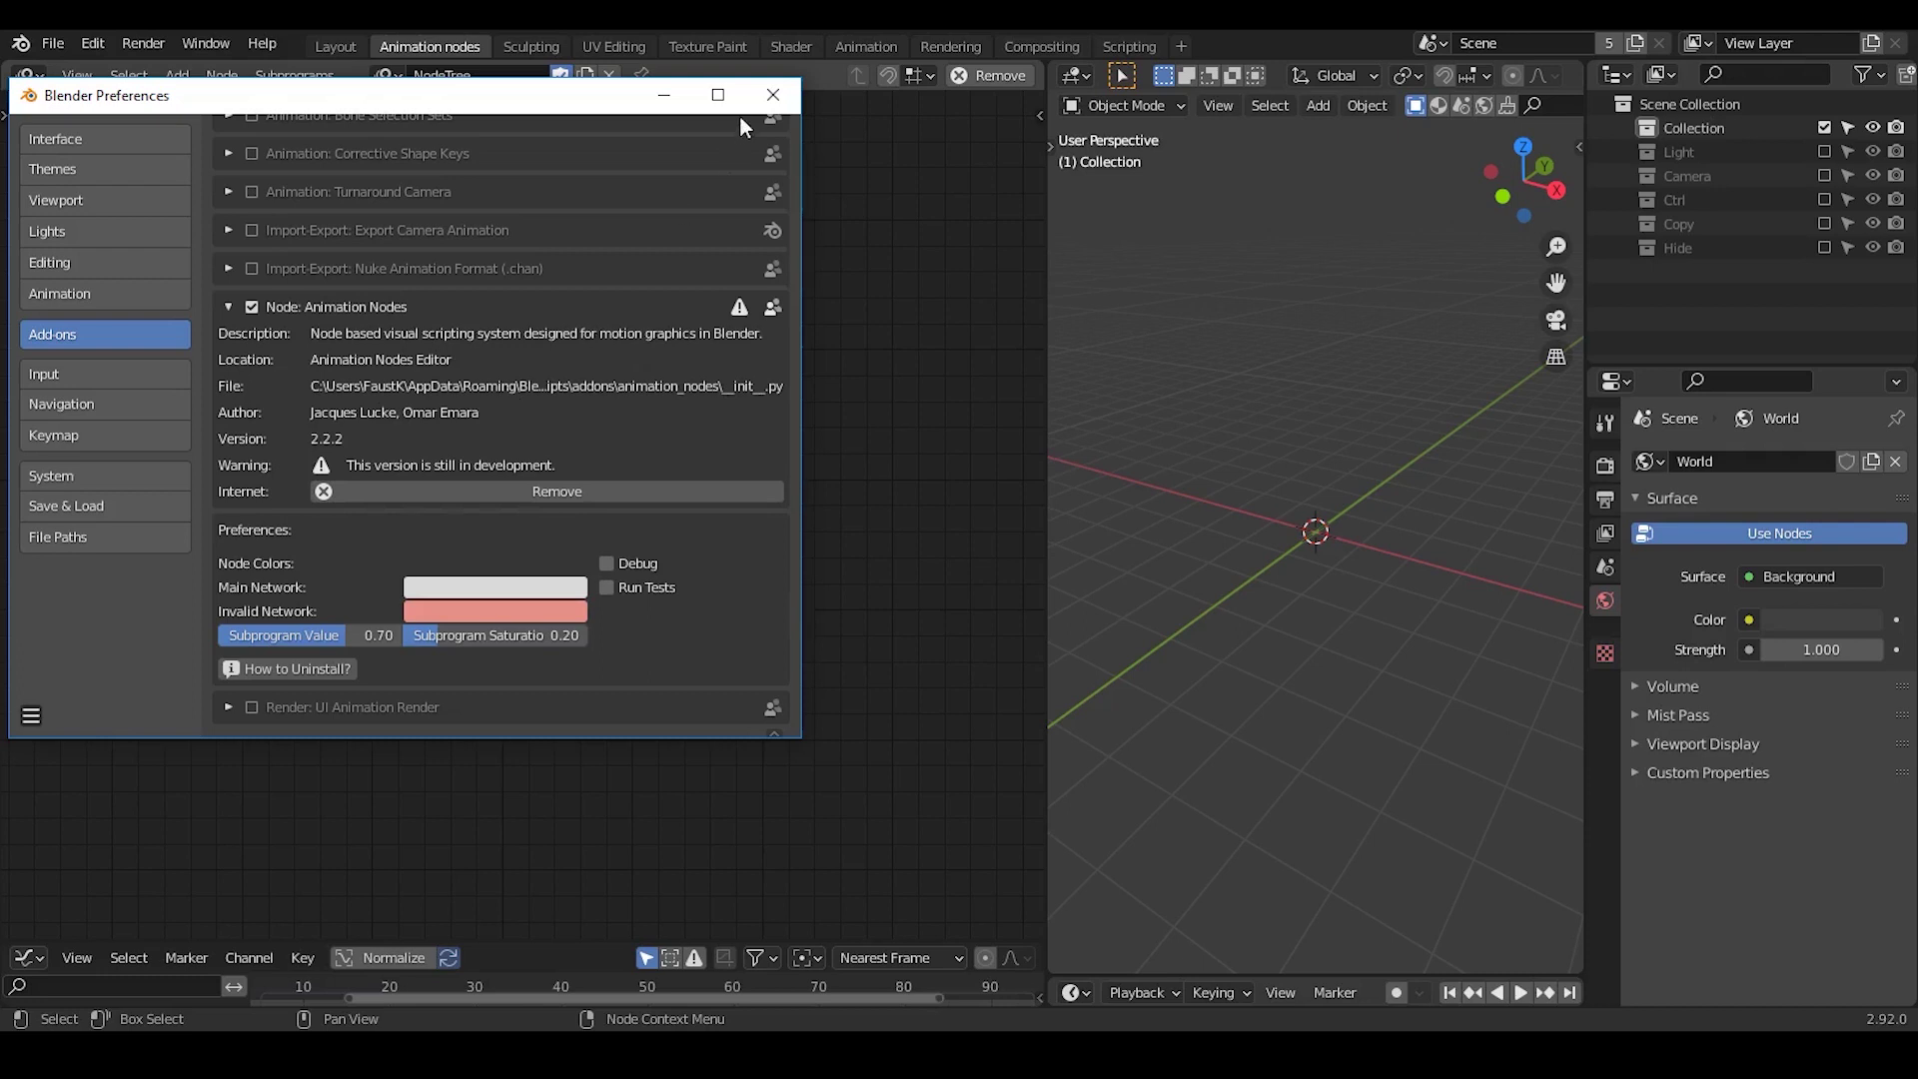
left_click(773, 95)
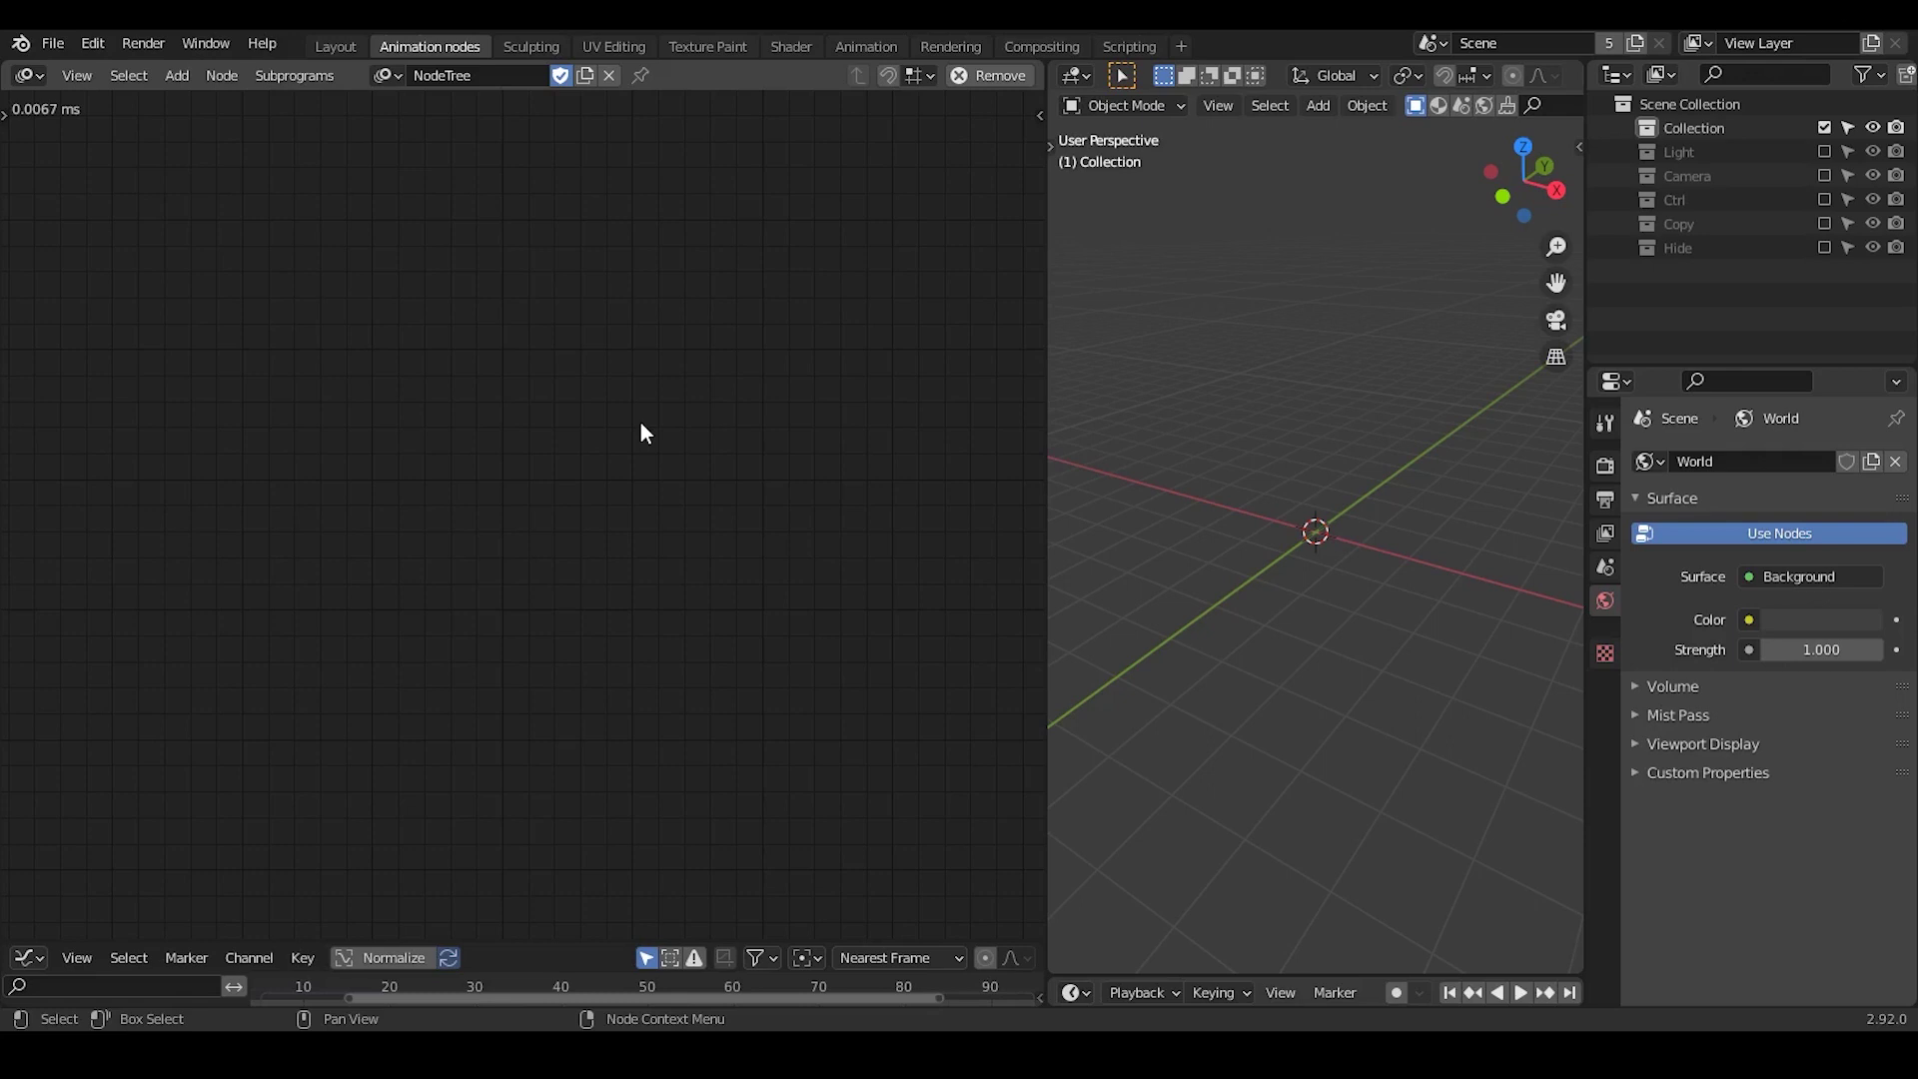
Add an Evaluate Spline node to the empty node tree
key("ctrl+a")
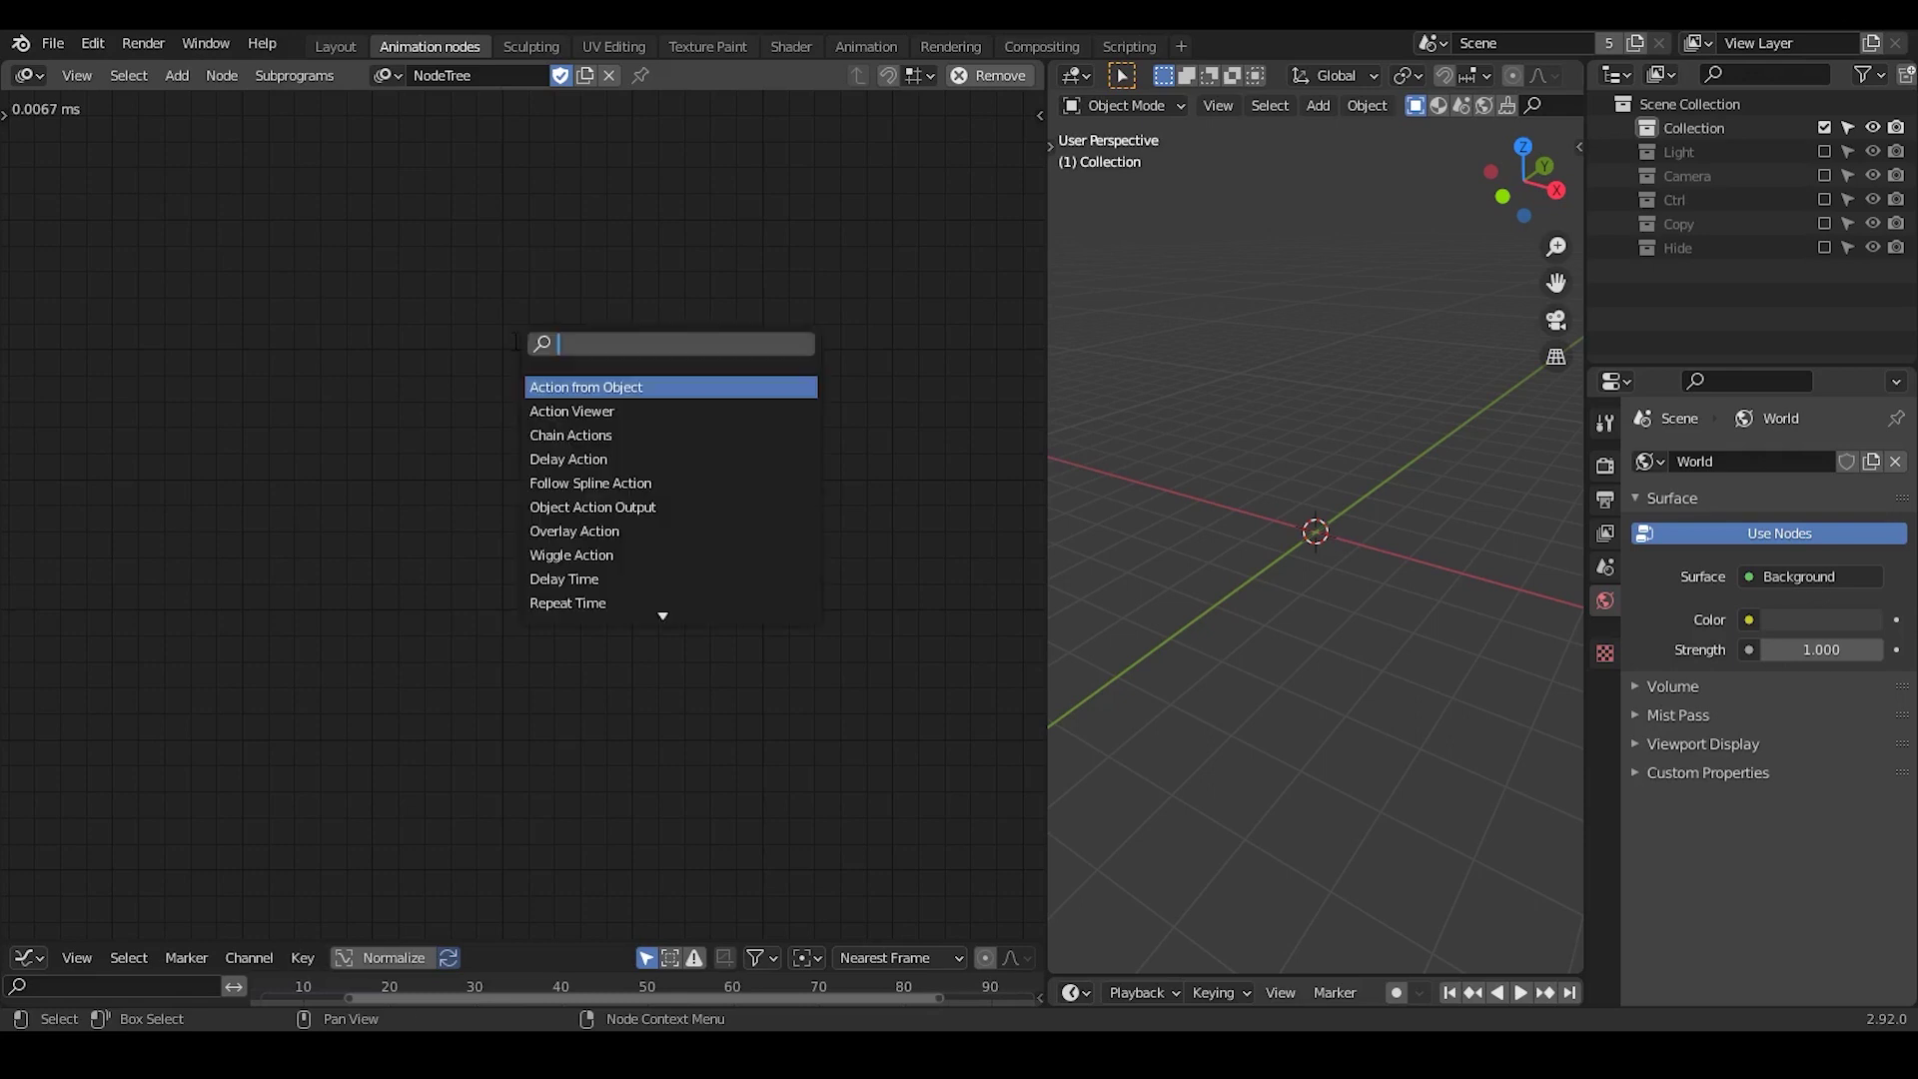
type("evaluate s")
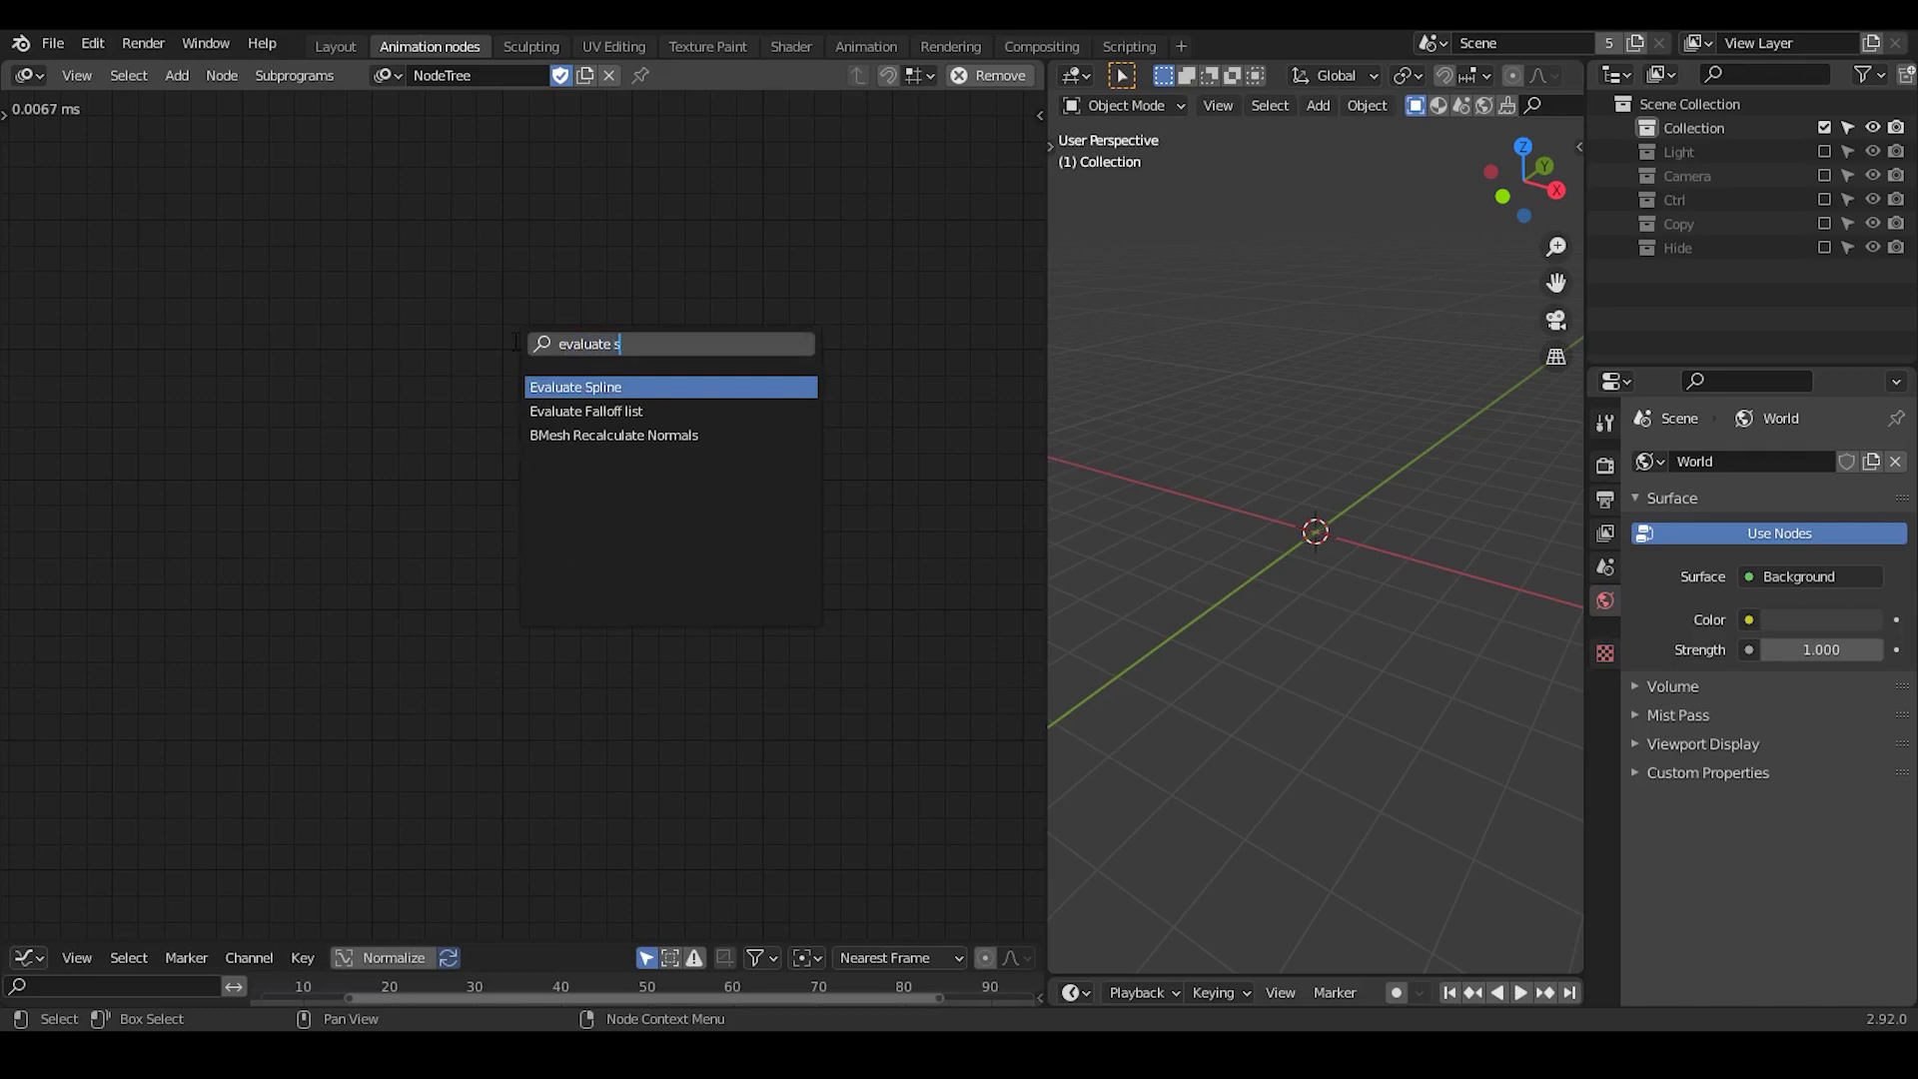
key("BackSpace")
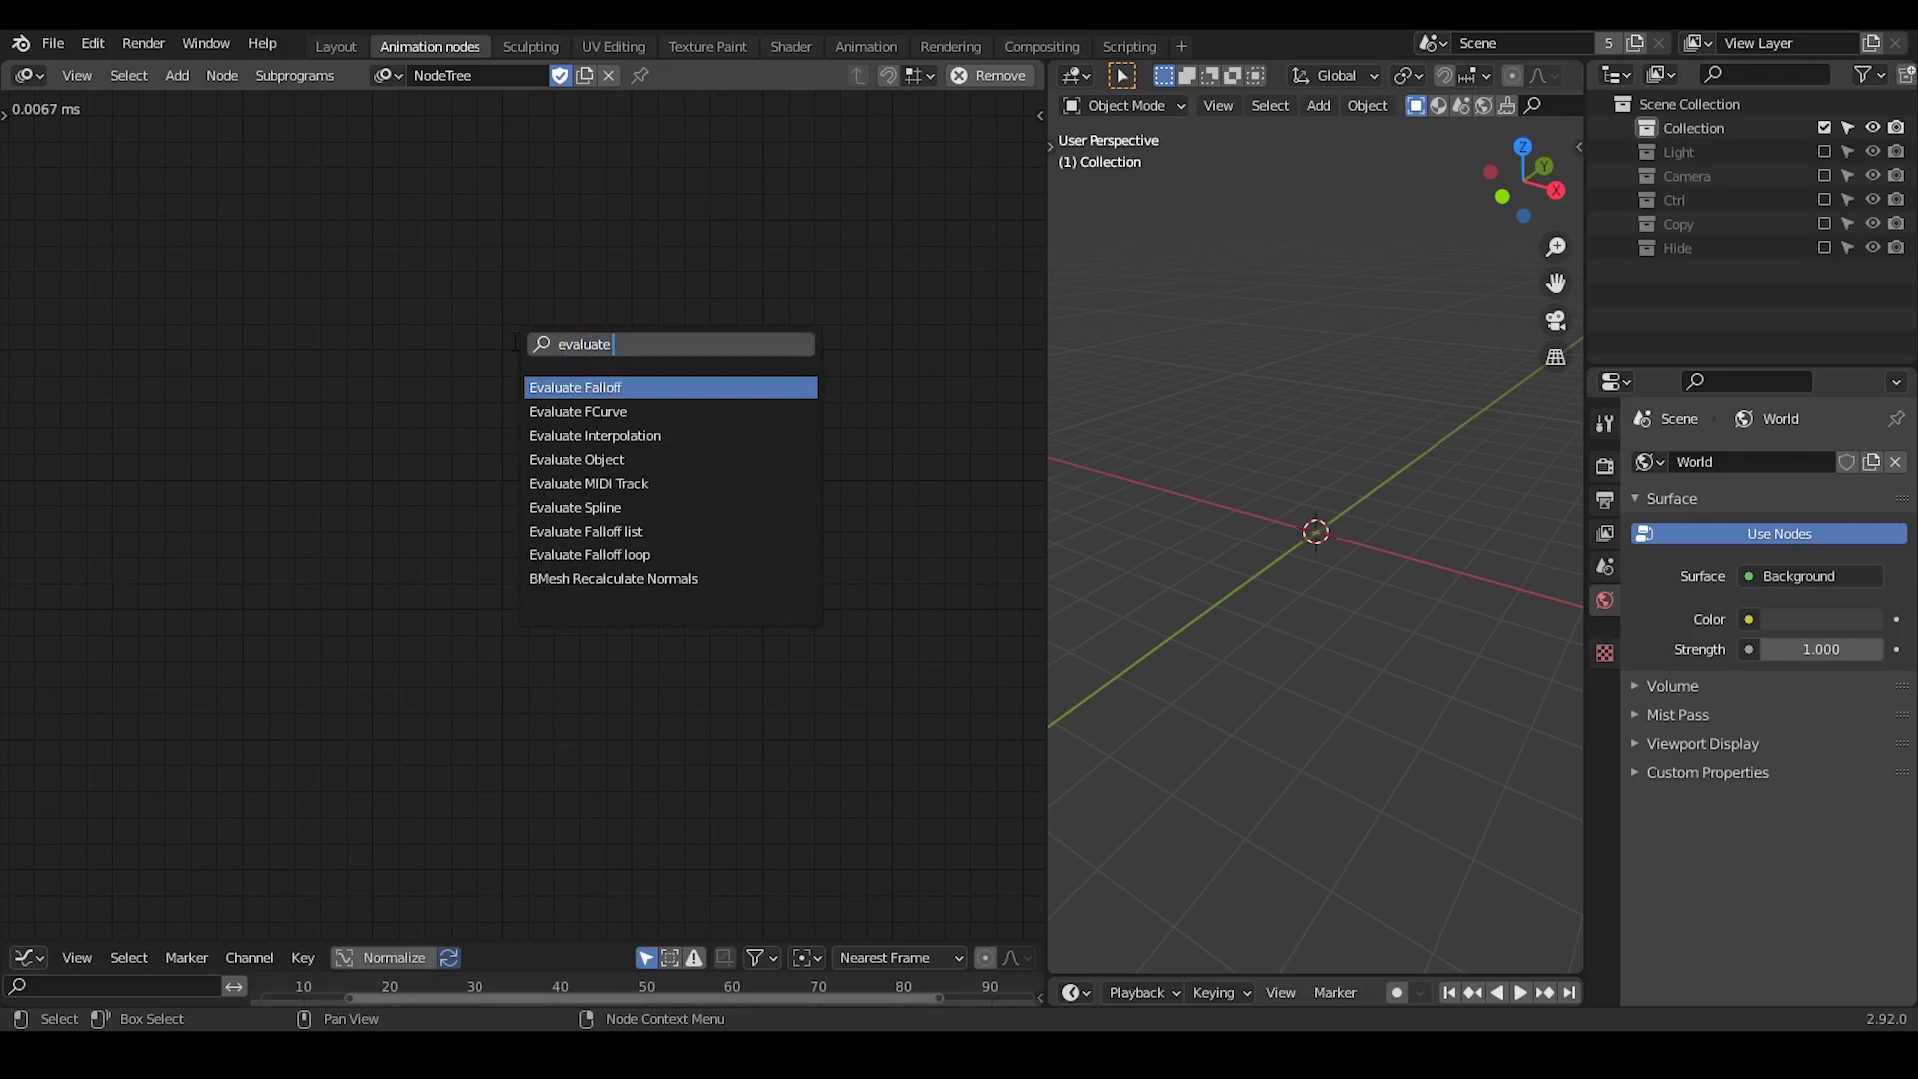
type("spline")
key("Return")
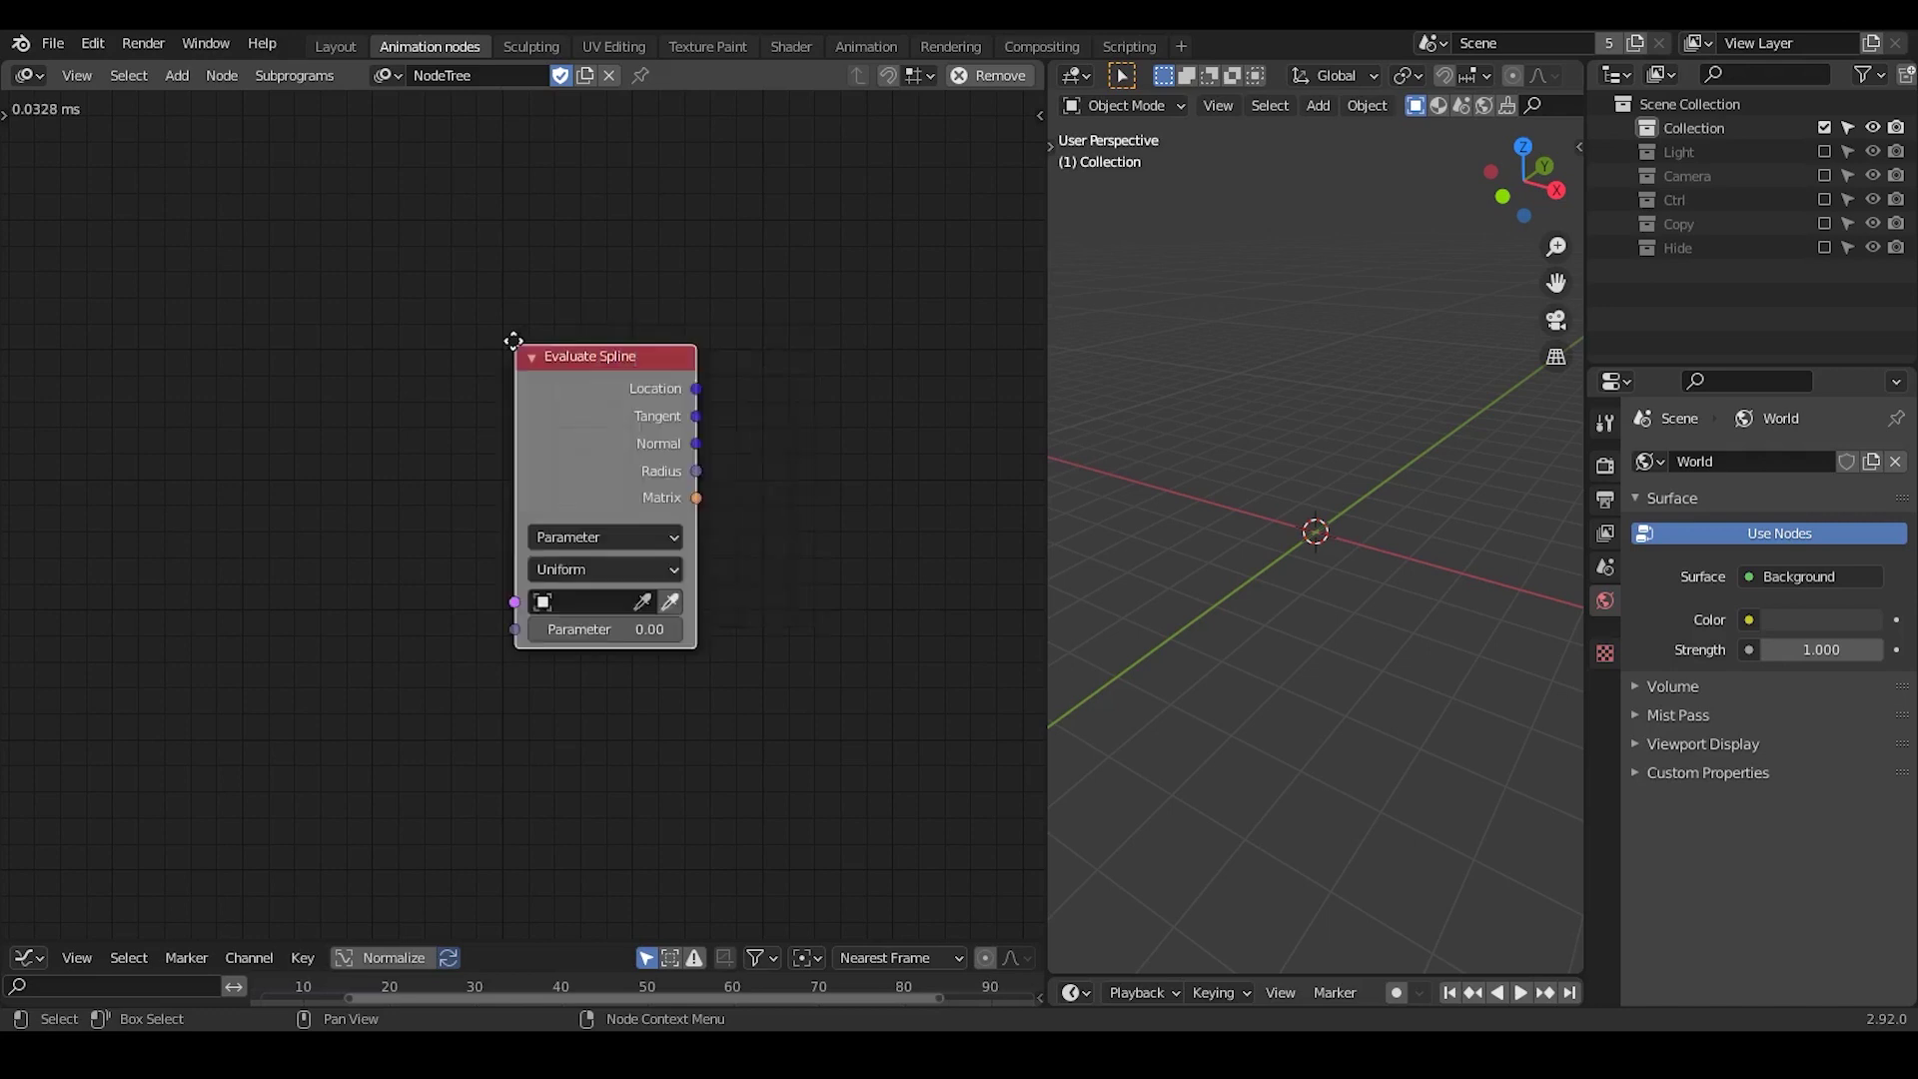
left_click(394, 233)
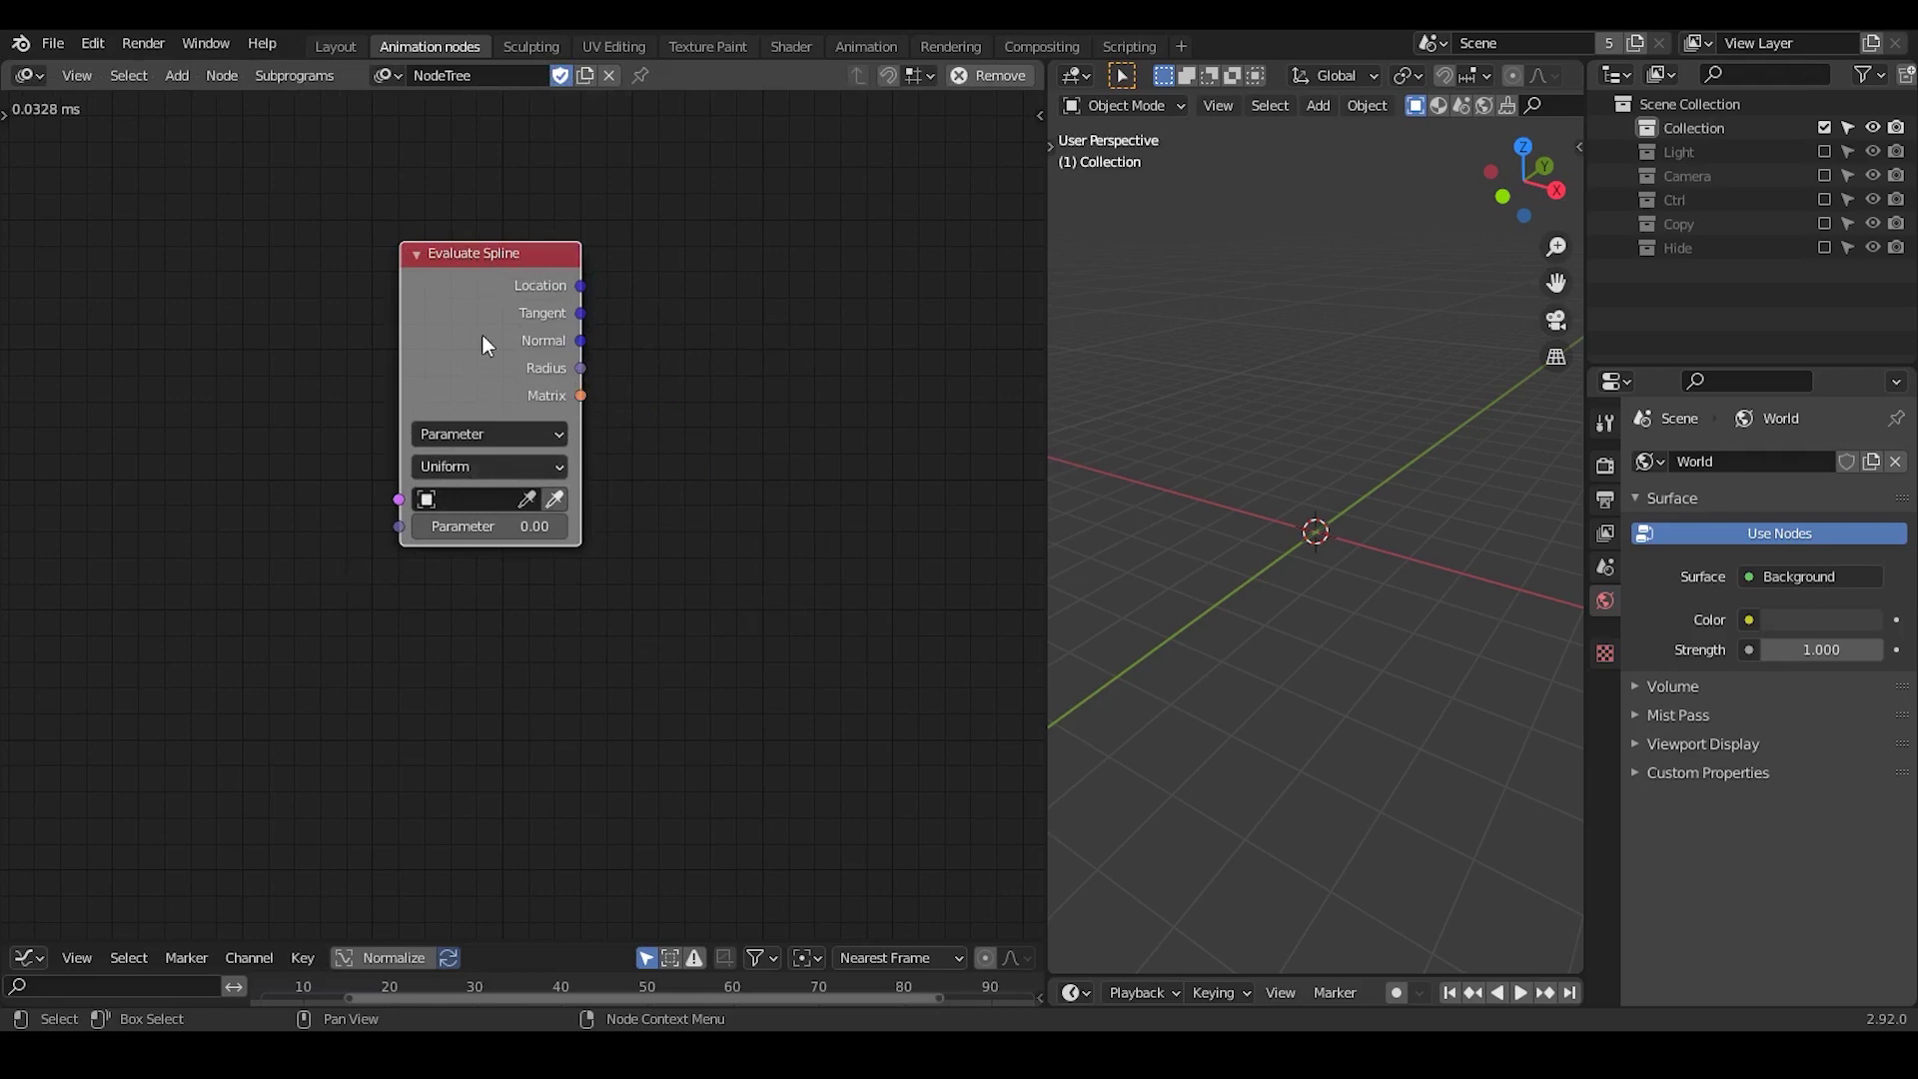
left_click(478, 434)
left_click(478, 434)
left_click(539, 429)
left_click(550, 436)
left_click_drag(576, 400, 715, 292)
left_click_drag(606, 384, 781, 250)
Handwrite and underline the annotation 2.3.2 beside the Evaluate Spline node
middle_click_drag(719, 398, 599, 415)
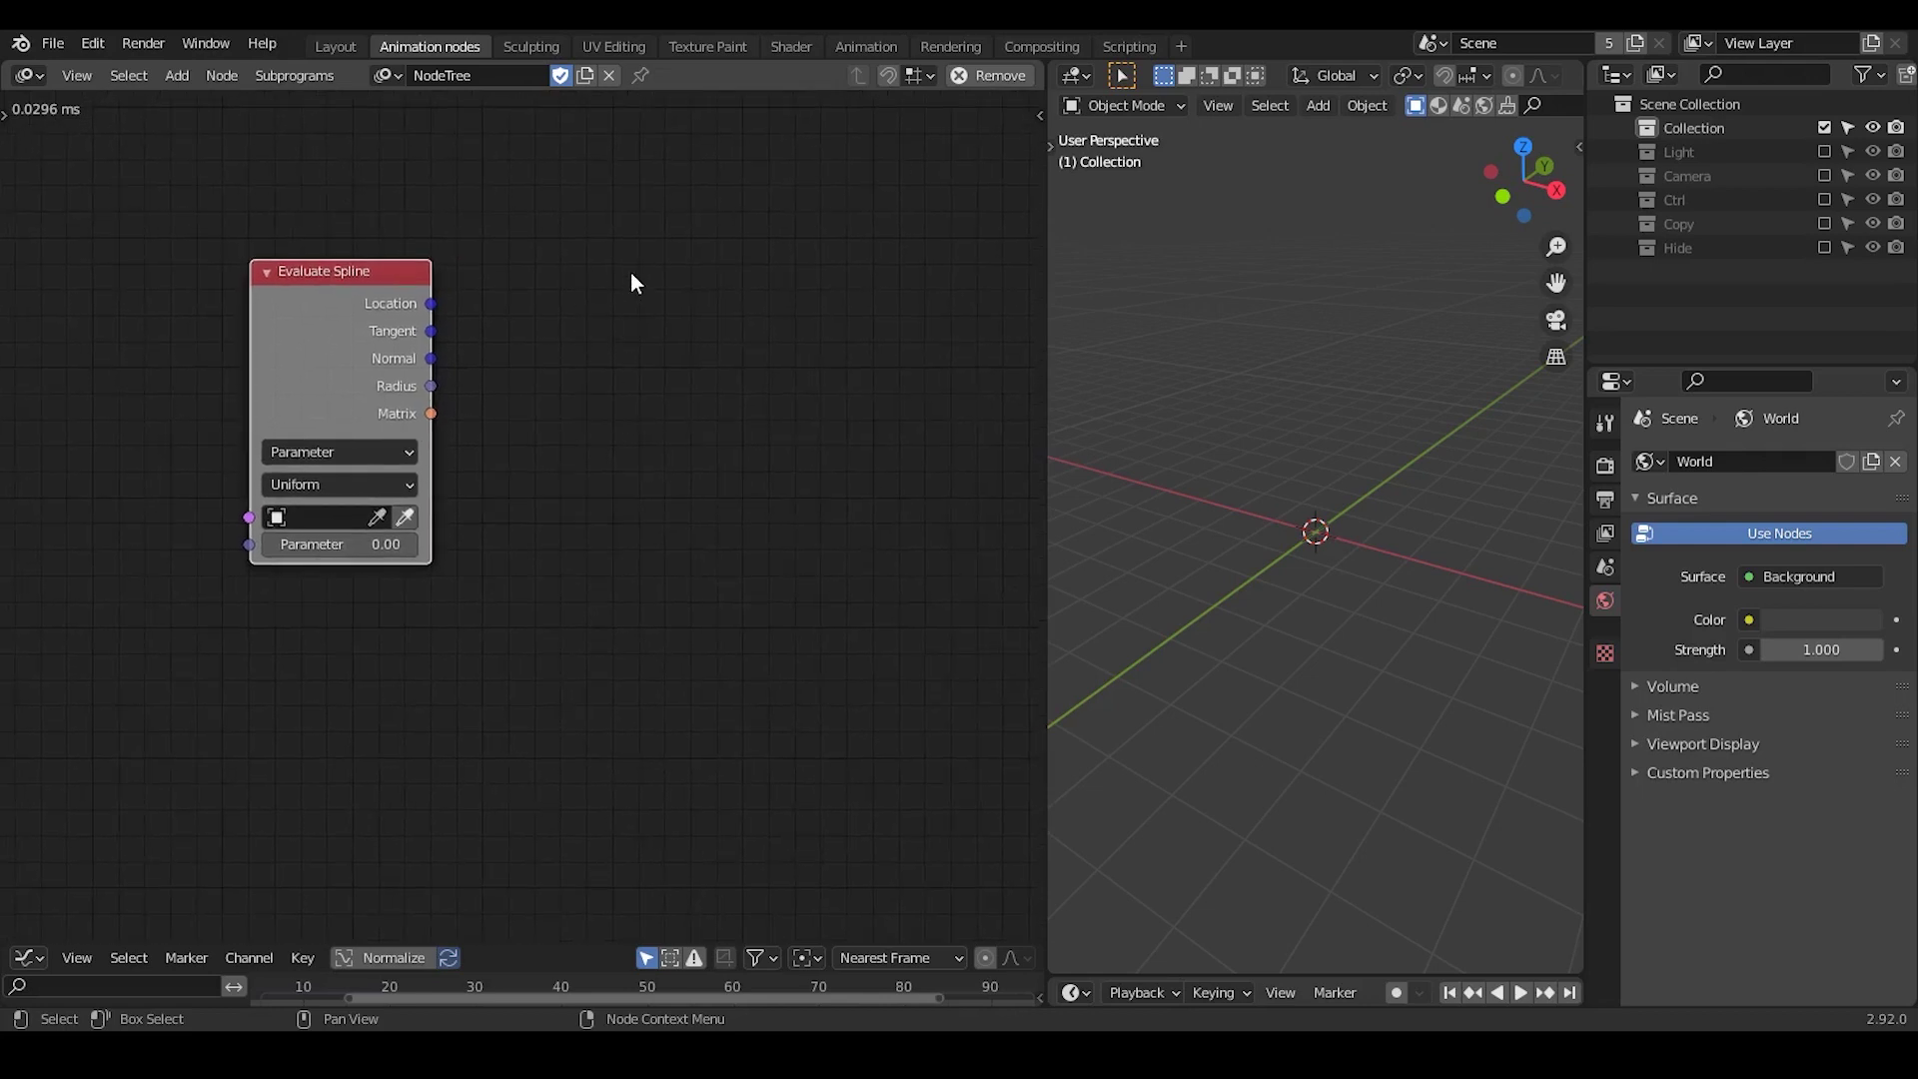
mouse_move(589, 254)
left_mouse_down()
mouse_move(577, 316)
mouse_move(617, 318)
left_mouse_up()
mouse_move(675, 236)
left_mouse_down()
mouse_move(709, 289)
mouse_move(693, 326)
left_mouse_up()
left_click(743, 305)
left_click_drag(761, 221, 860, 311)
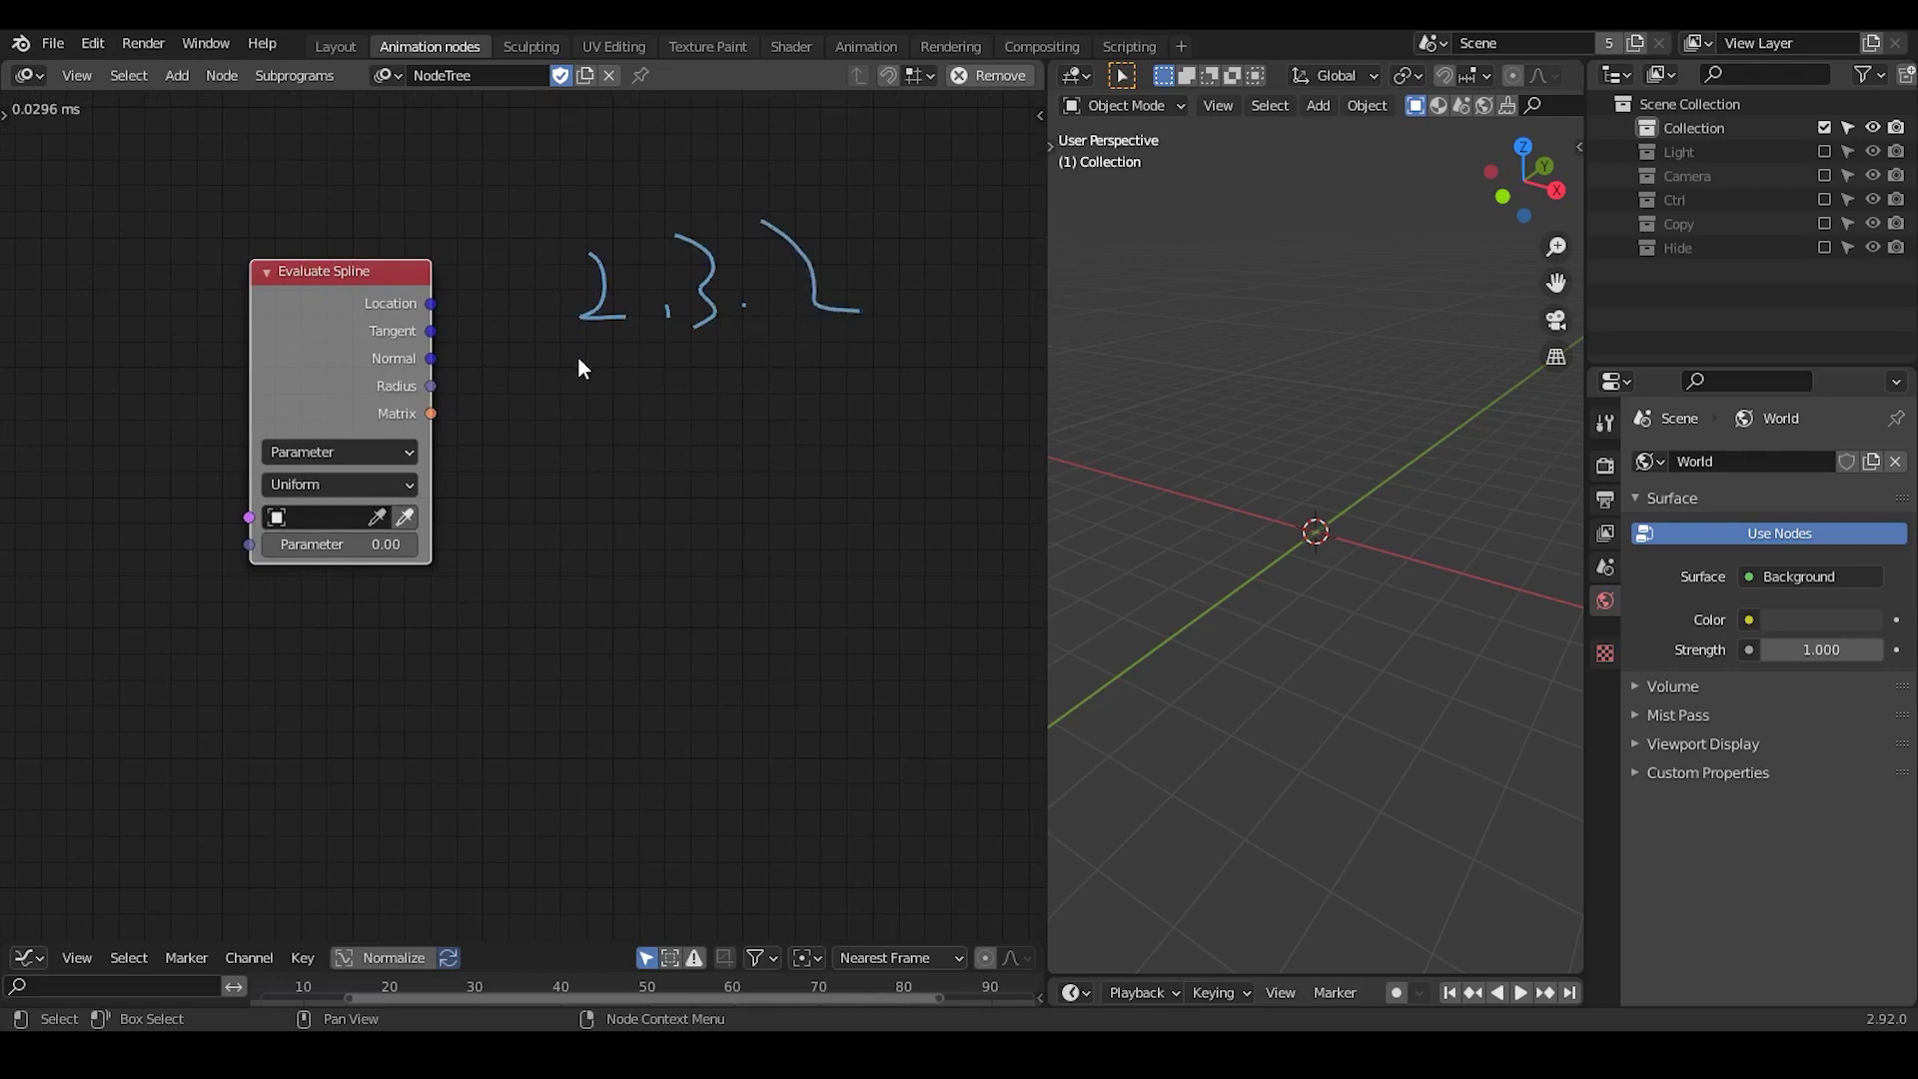
left_click_drag(539, 376, 914, 348)
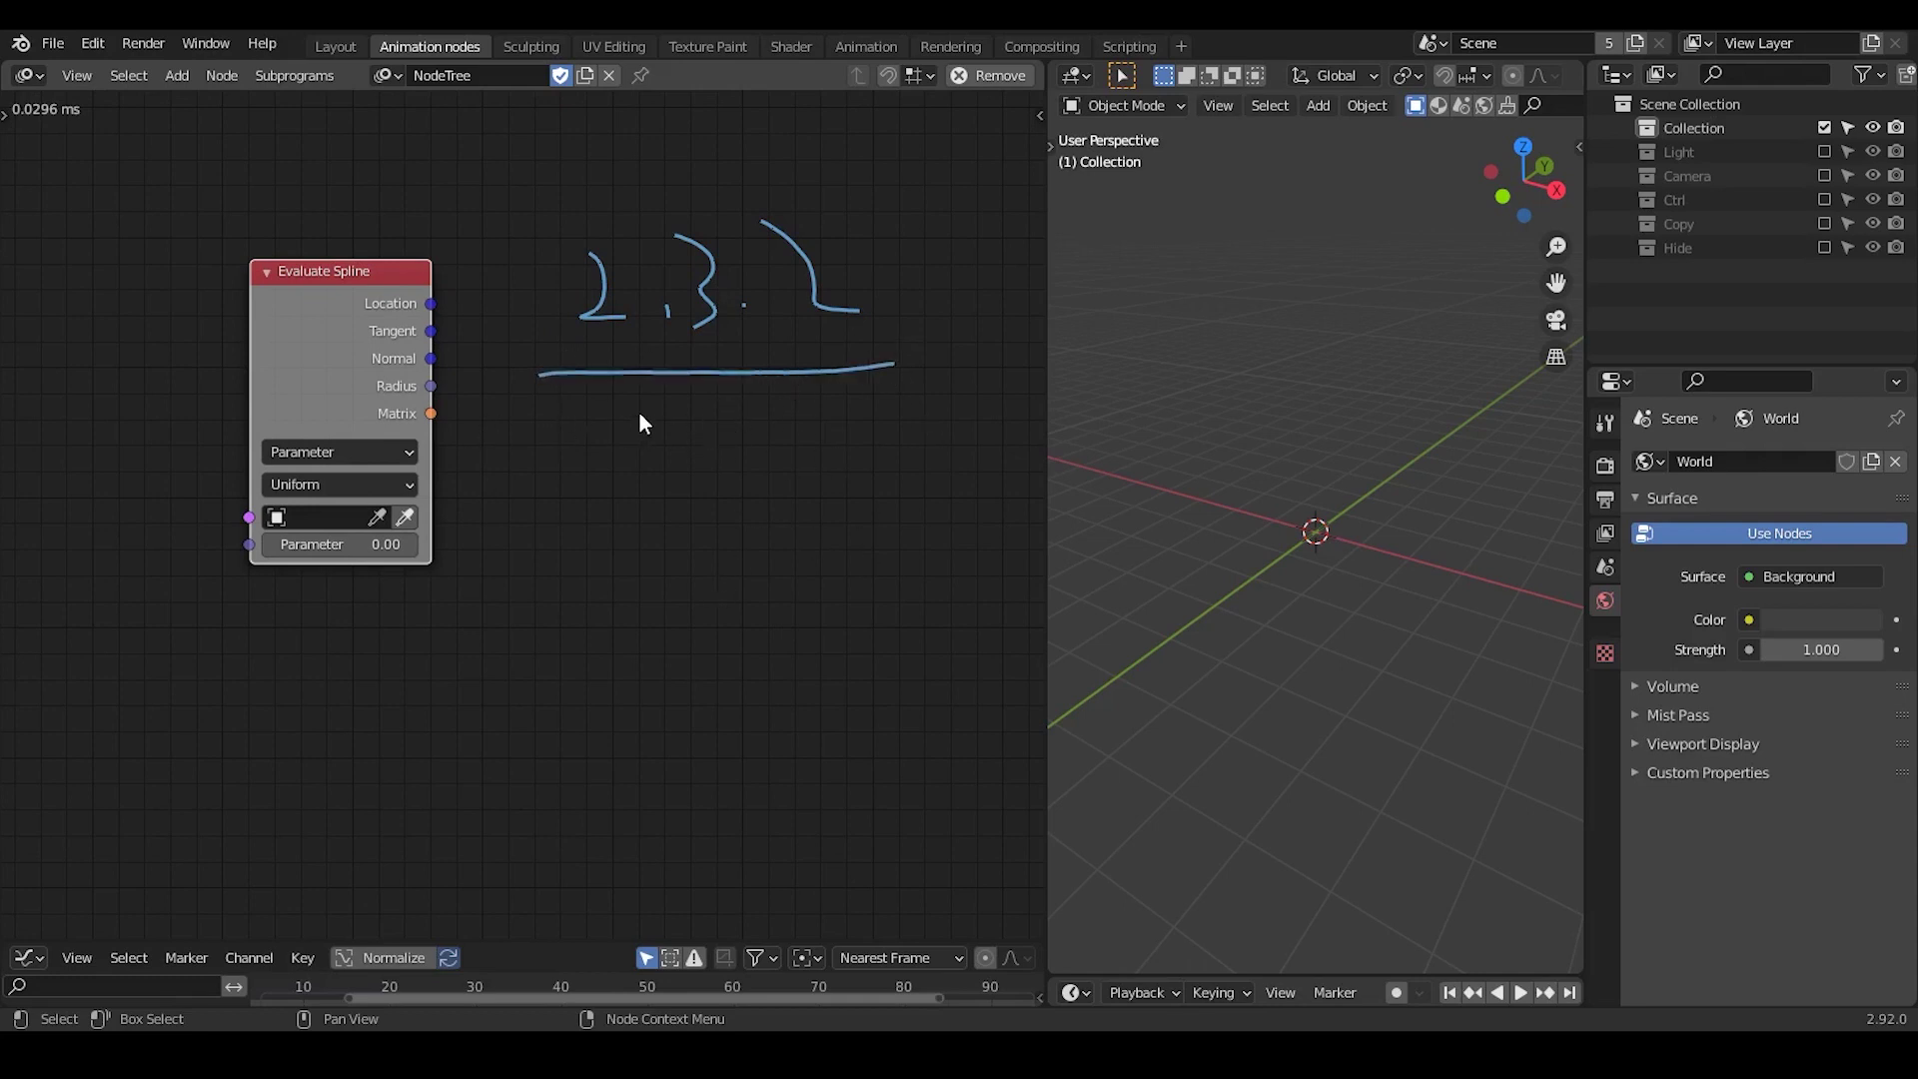
Handwrite 2.2.1 below the Evaluate Spline node and erase all the annotations
mouse_move(385, 608)
left_mouse_down()
mouse_move(361, 682)
mouse_move(491, 660)
mouse_move(497, 699)
left_mouse_up()
left_click_drag(509, 616, 535, 769)
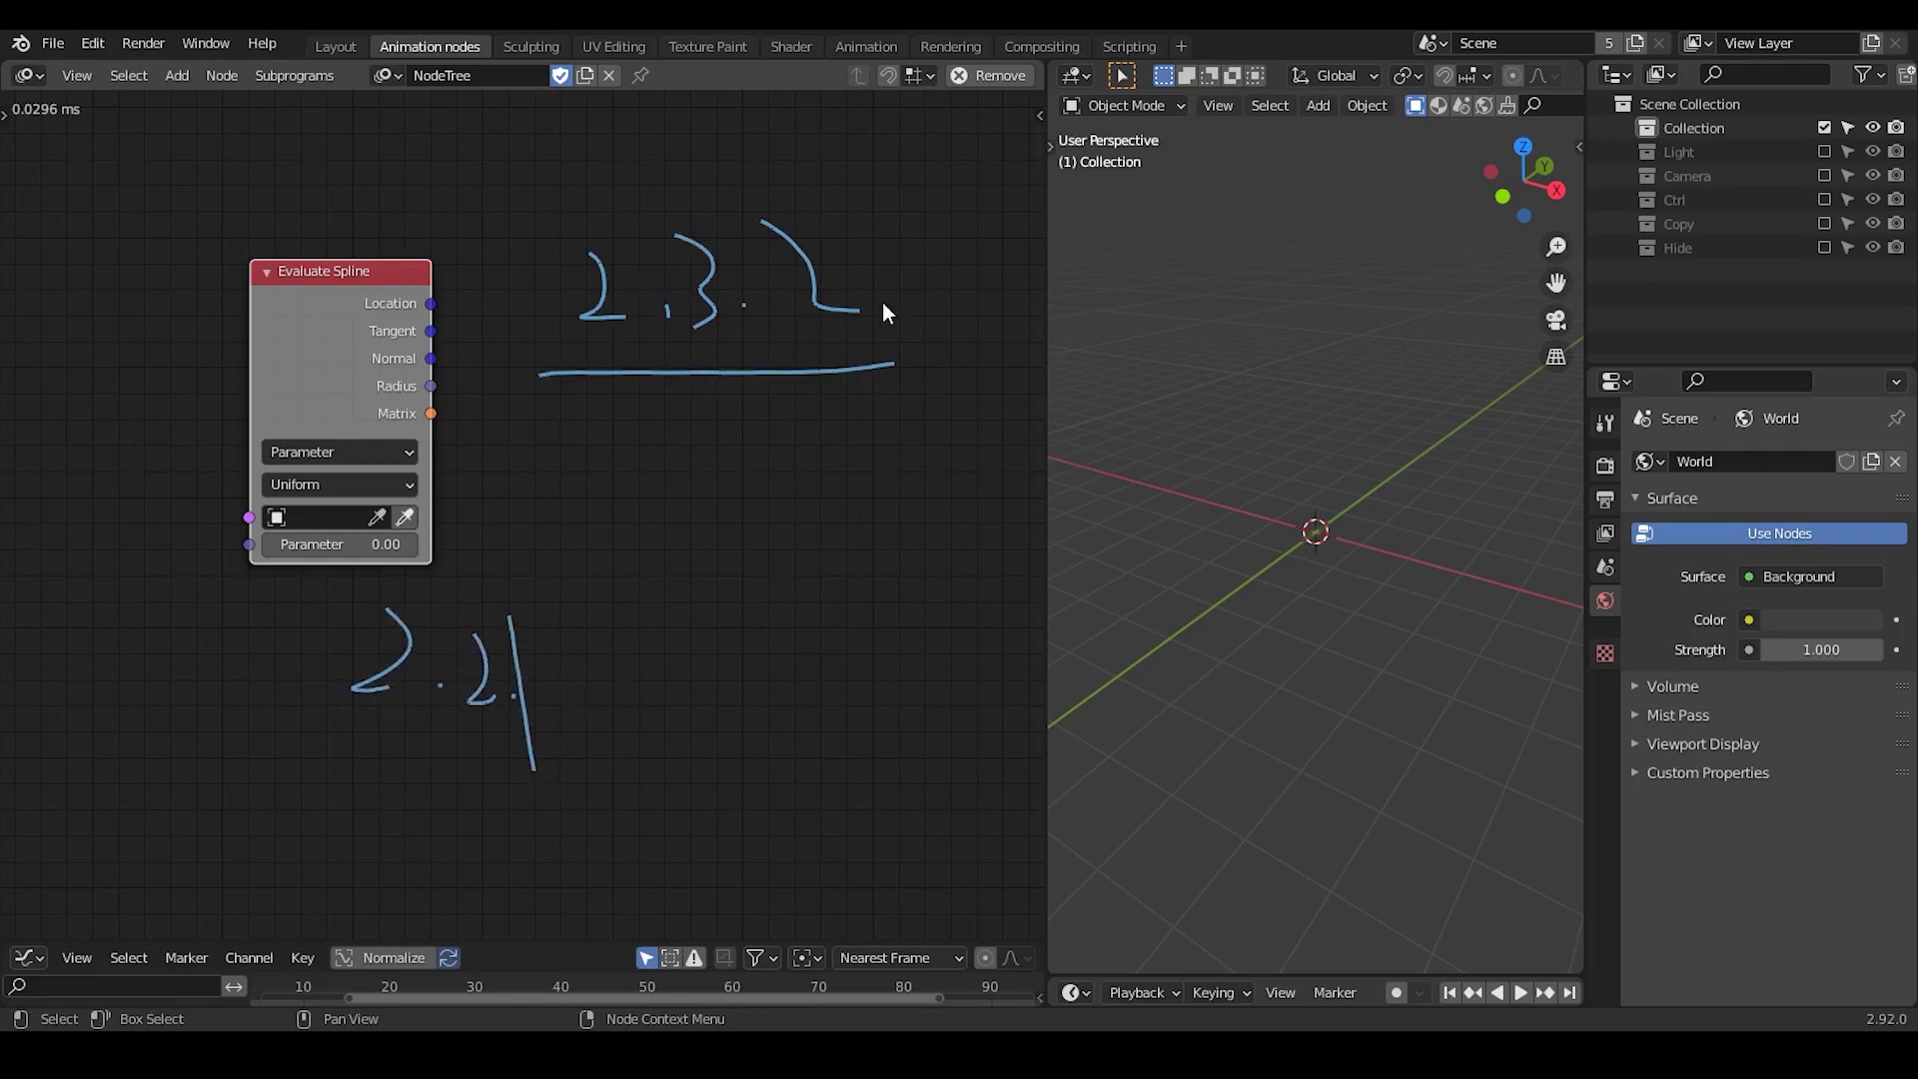
left_click_drag(725, 511, 739, 562)
left_click_drag(848, 514, 865, 546)
mouse_move(464, 621)
right_mouse_down()
mouse_move(422, 719)
mouse_move(602, 768)
mouse_move(542, 698)
mouse_move(837, 528)
mouse_move(737, 470)
right_mouse_up()
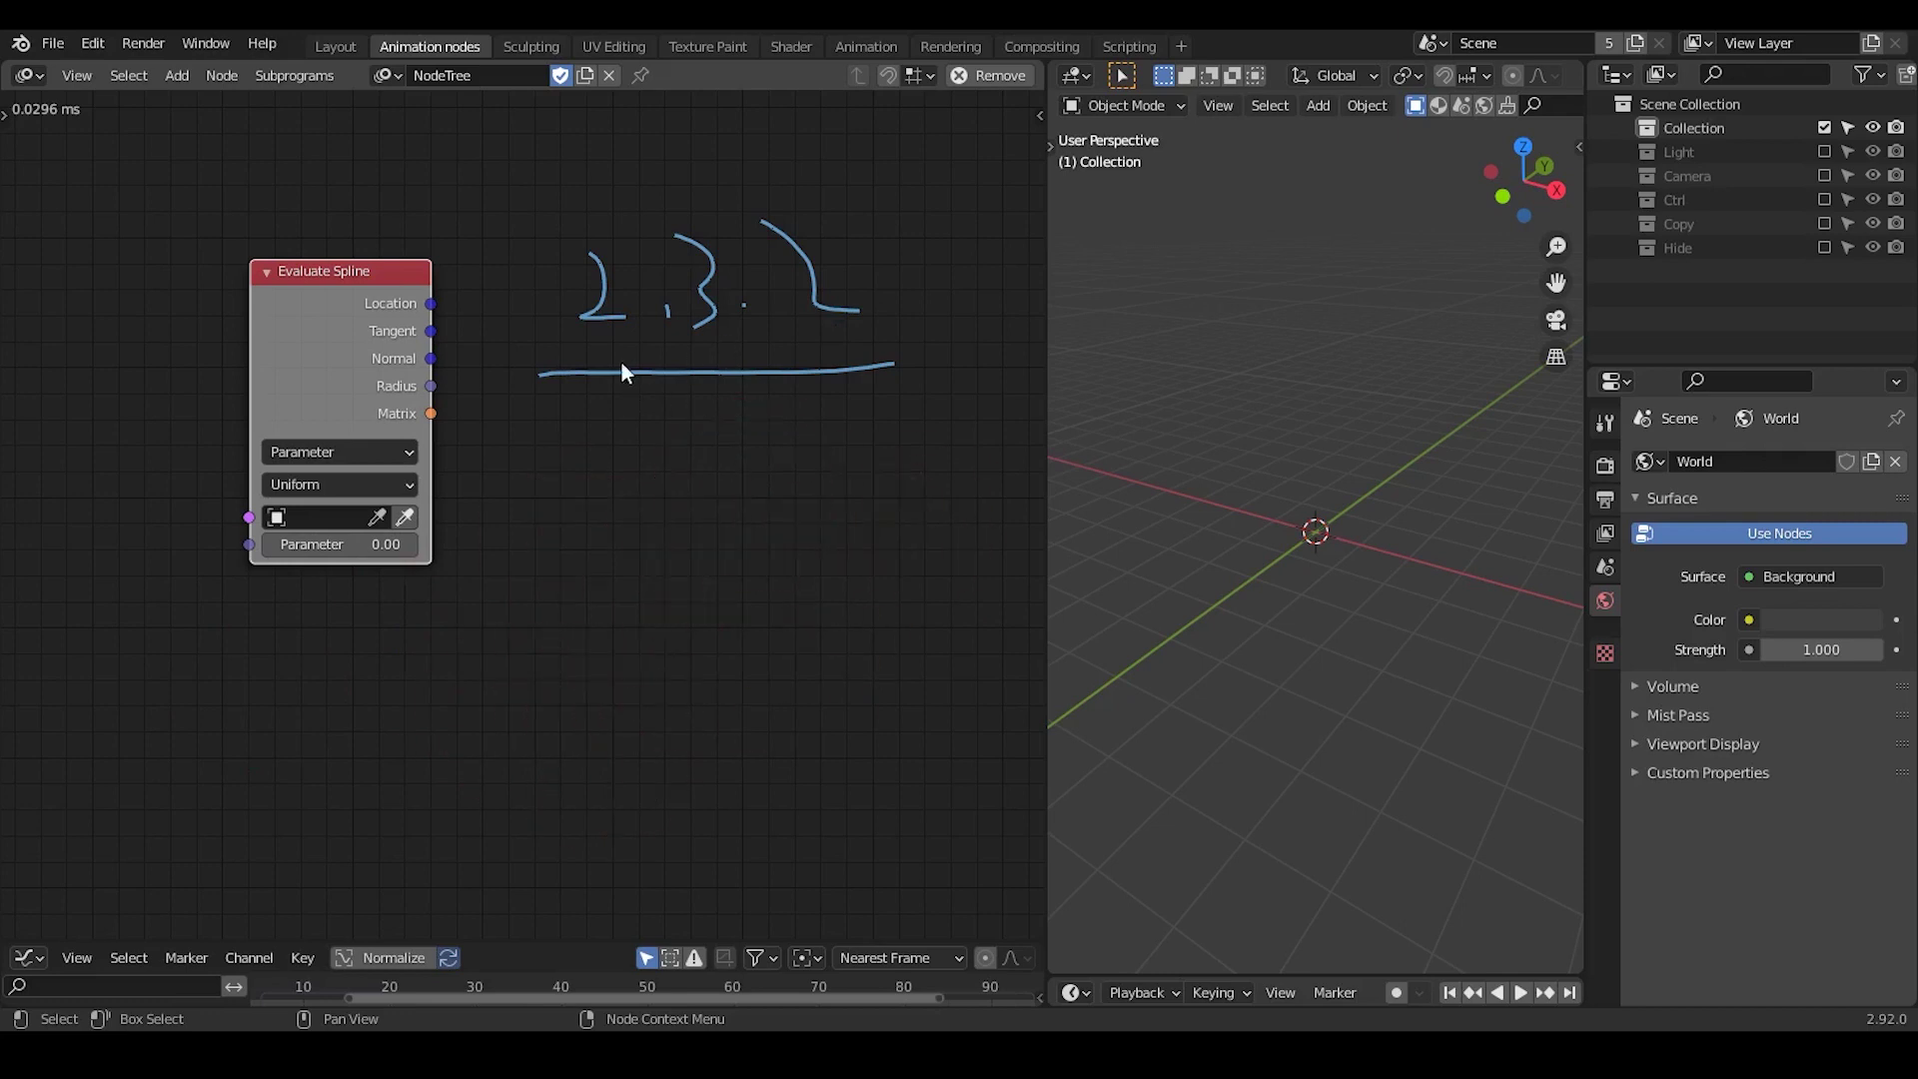
mouse_move(651, 332)
right_mouse_down()
mouse_move(698, 248)
mouse_move(770, 355)
mouse_move(788, 465)
right_mouse_up()
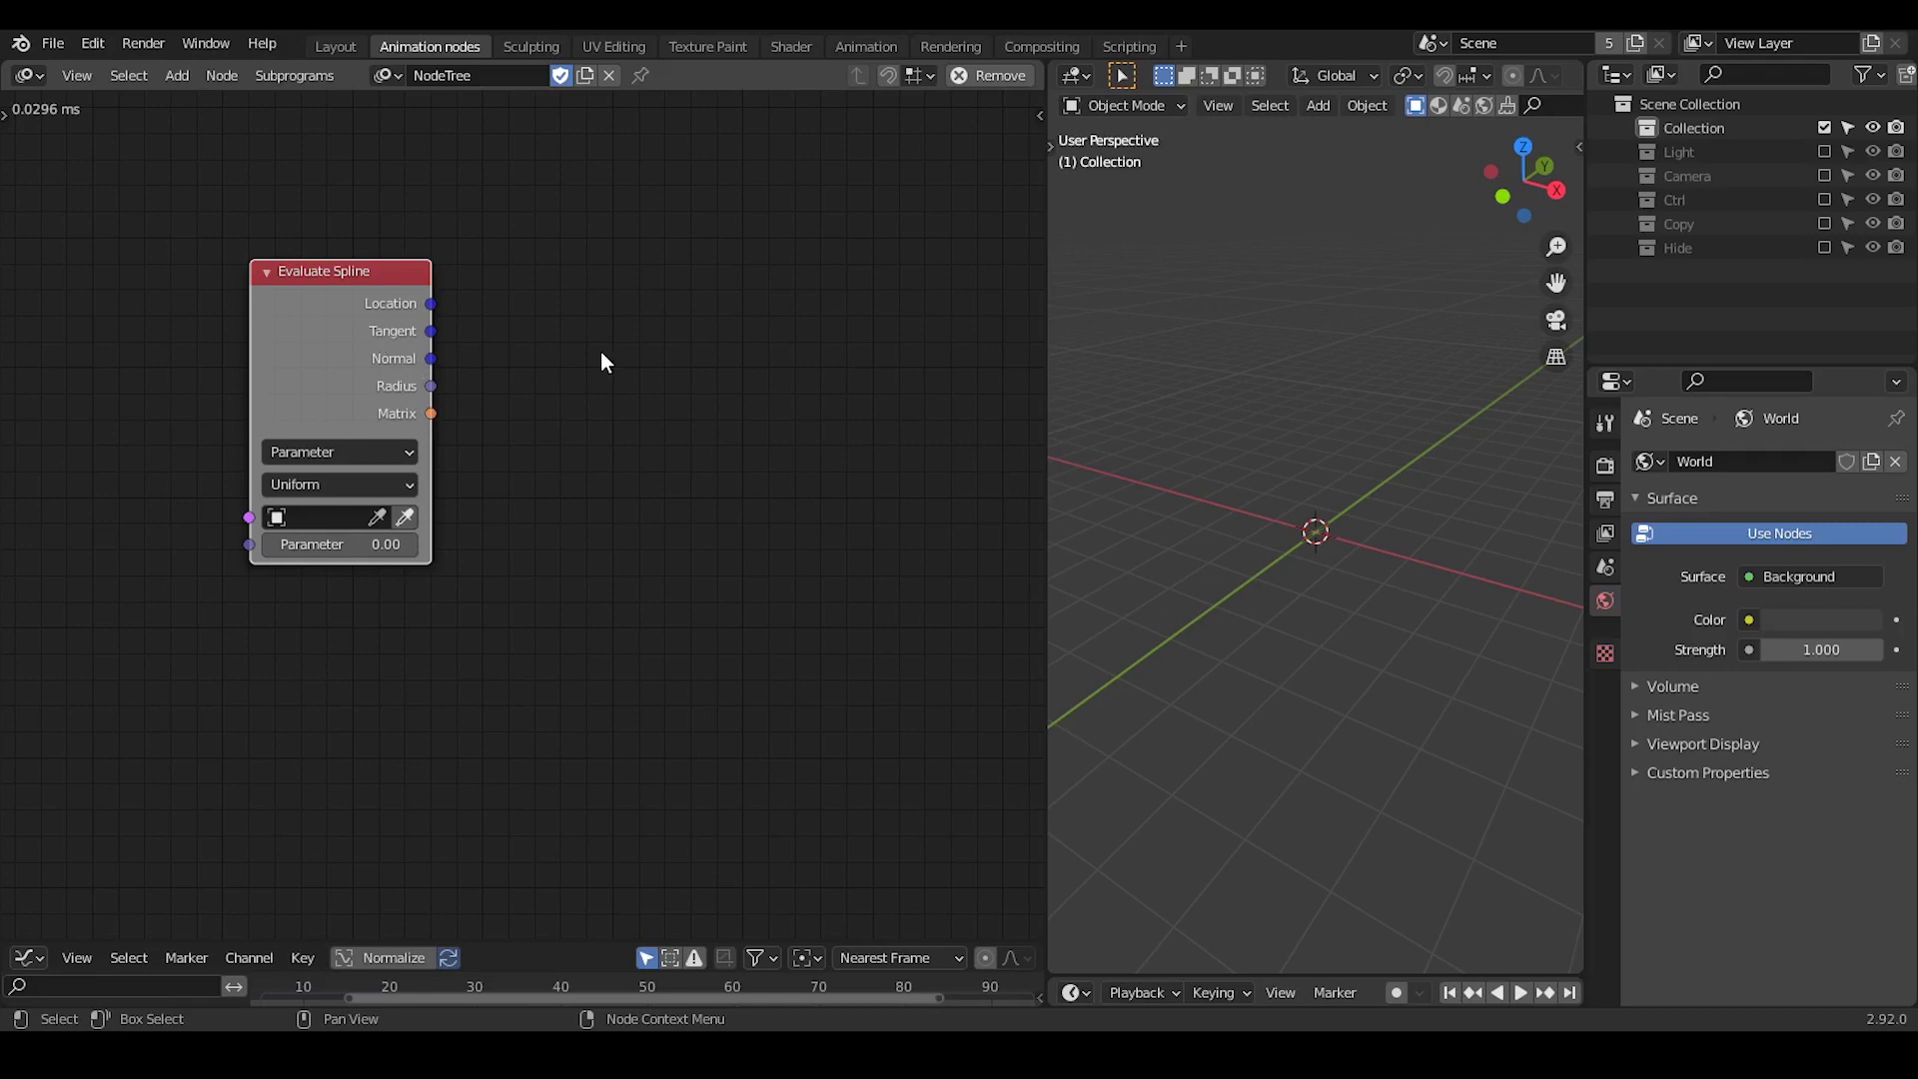
Handwrite the annotation 2.3 in the free space beside the Evaluate Spline node
mouse_move(577, 178)
left_mouse_down()
mouse_move(619, 252)
mouse_move(591, 277)
mouse_move(659, 279)
left_mouse_up()
mouse_move(665, 169)
left_mouse_down()
mouse_move(708, 195)
mouse_move(726, 291)
left_mouse_up()
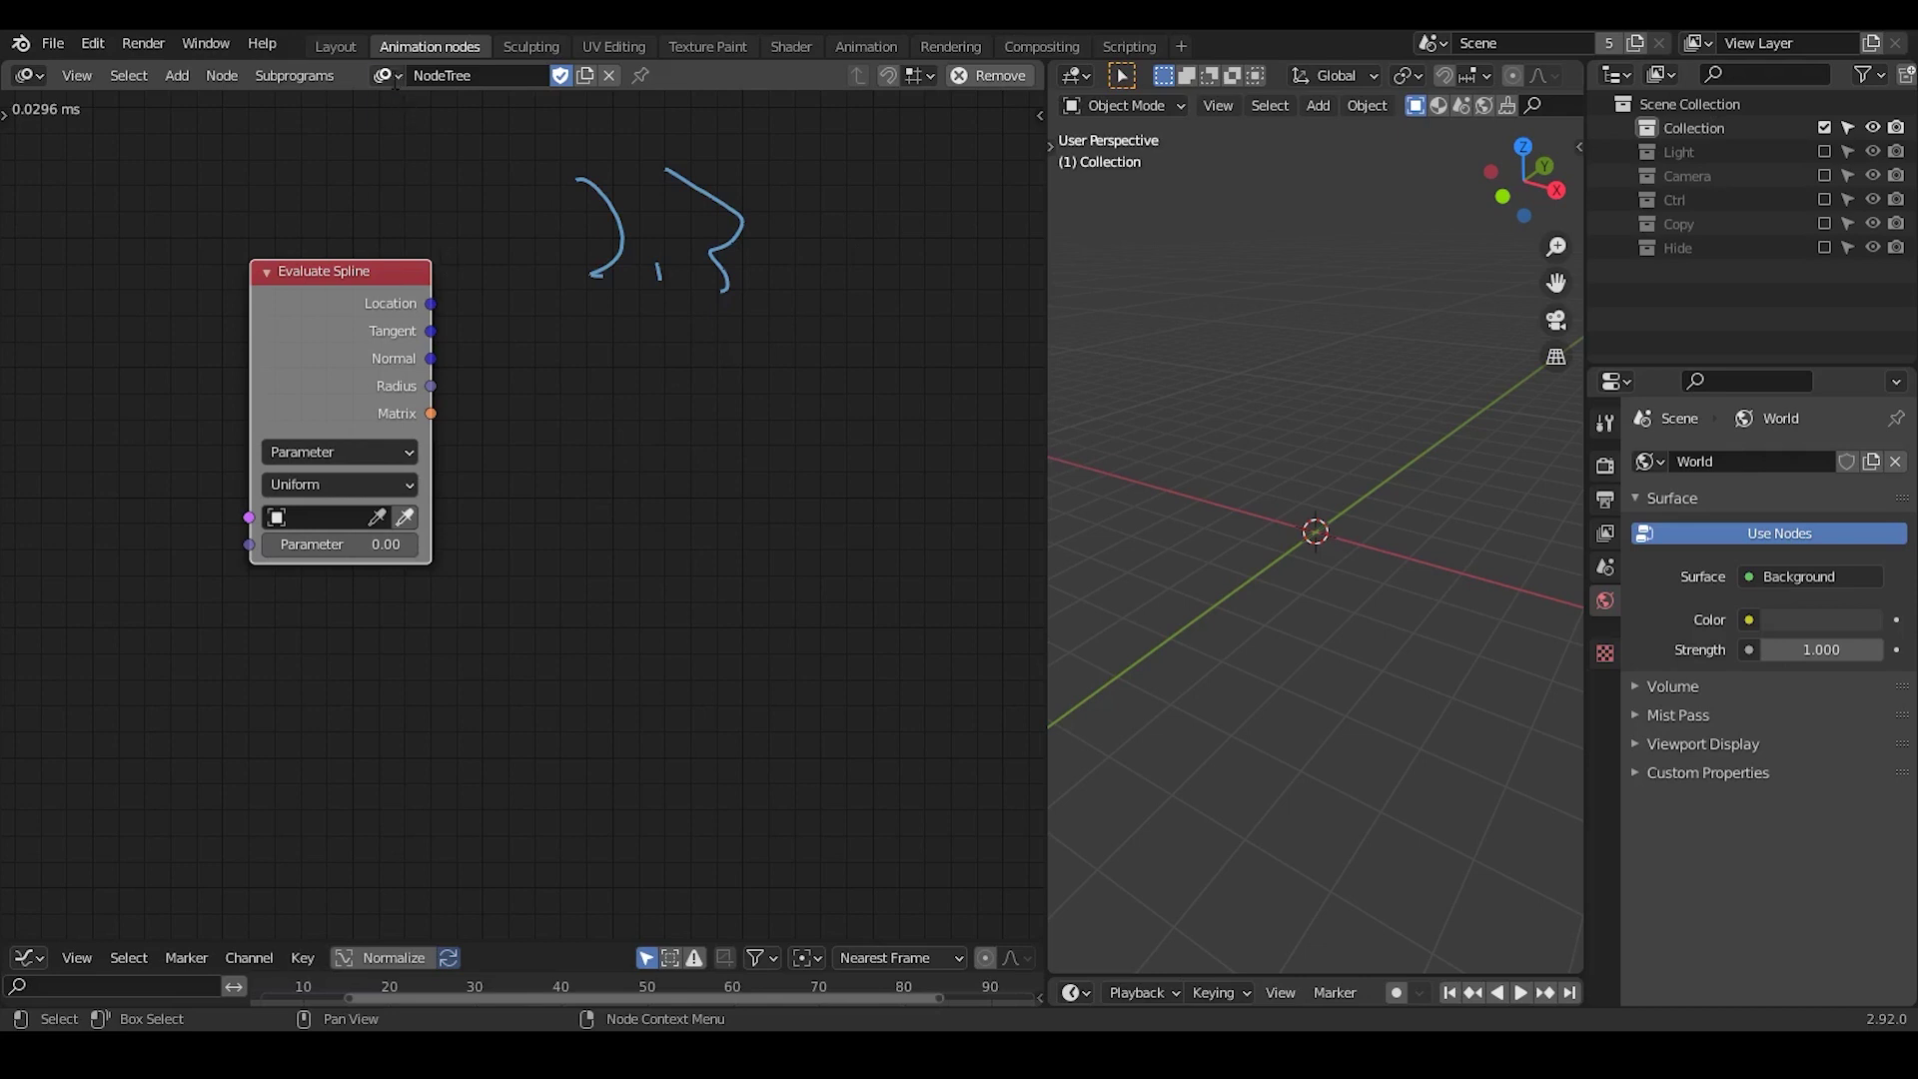
left_click(388, 75)
Add a Trapezoid Grid subprogram node beside the Evaluate Spline node
key("ctrl+a")
type("trape")
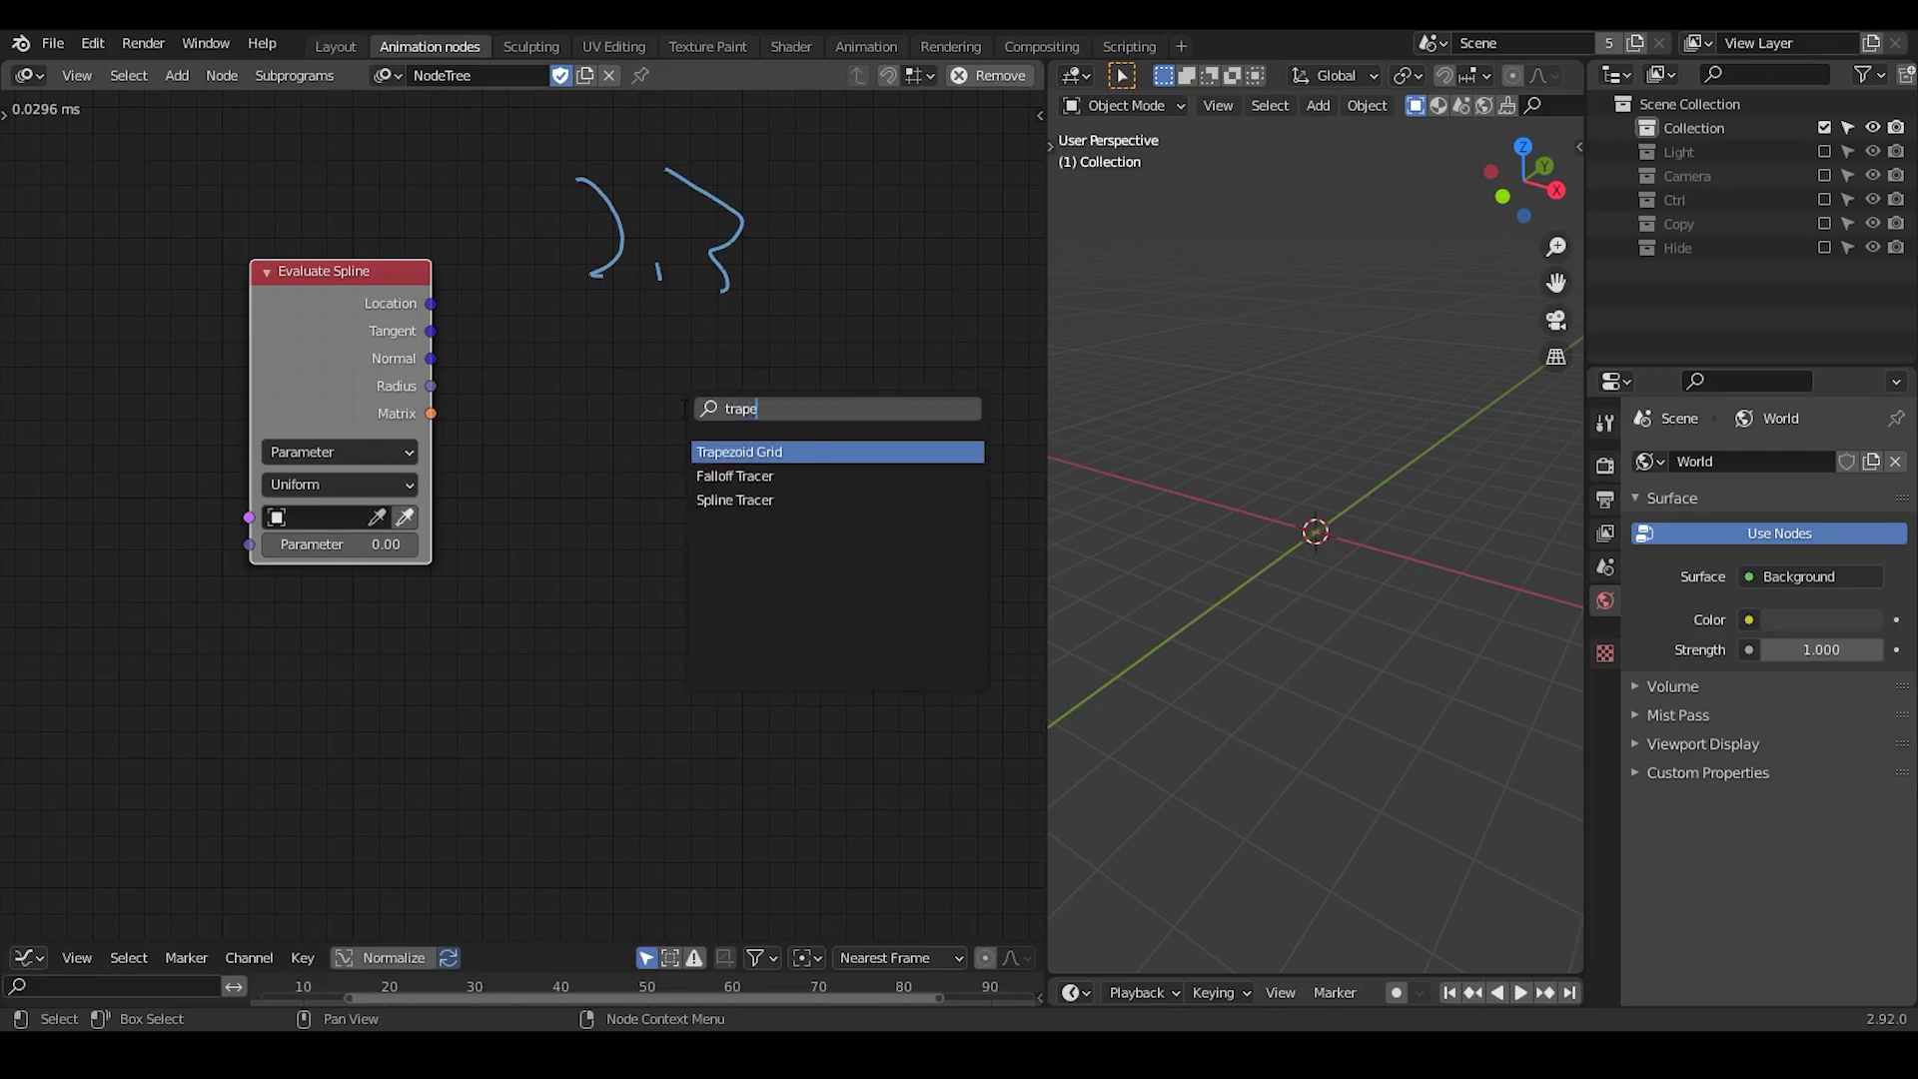
key("Return")
left_click(657, 387)
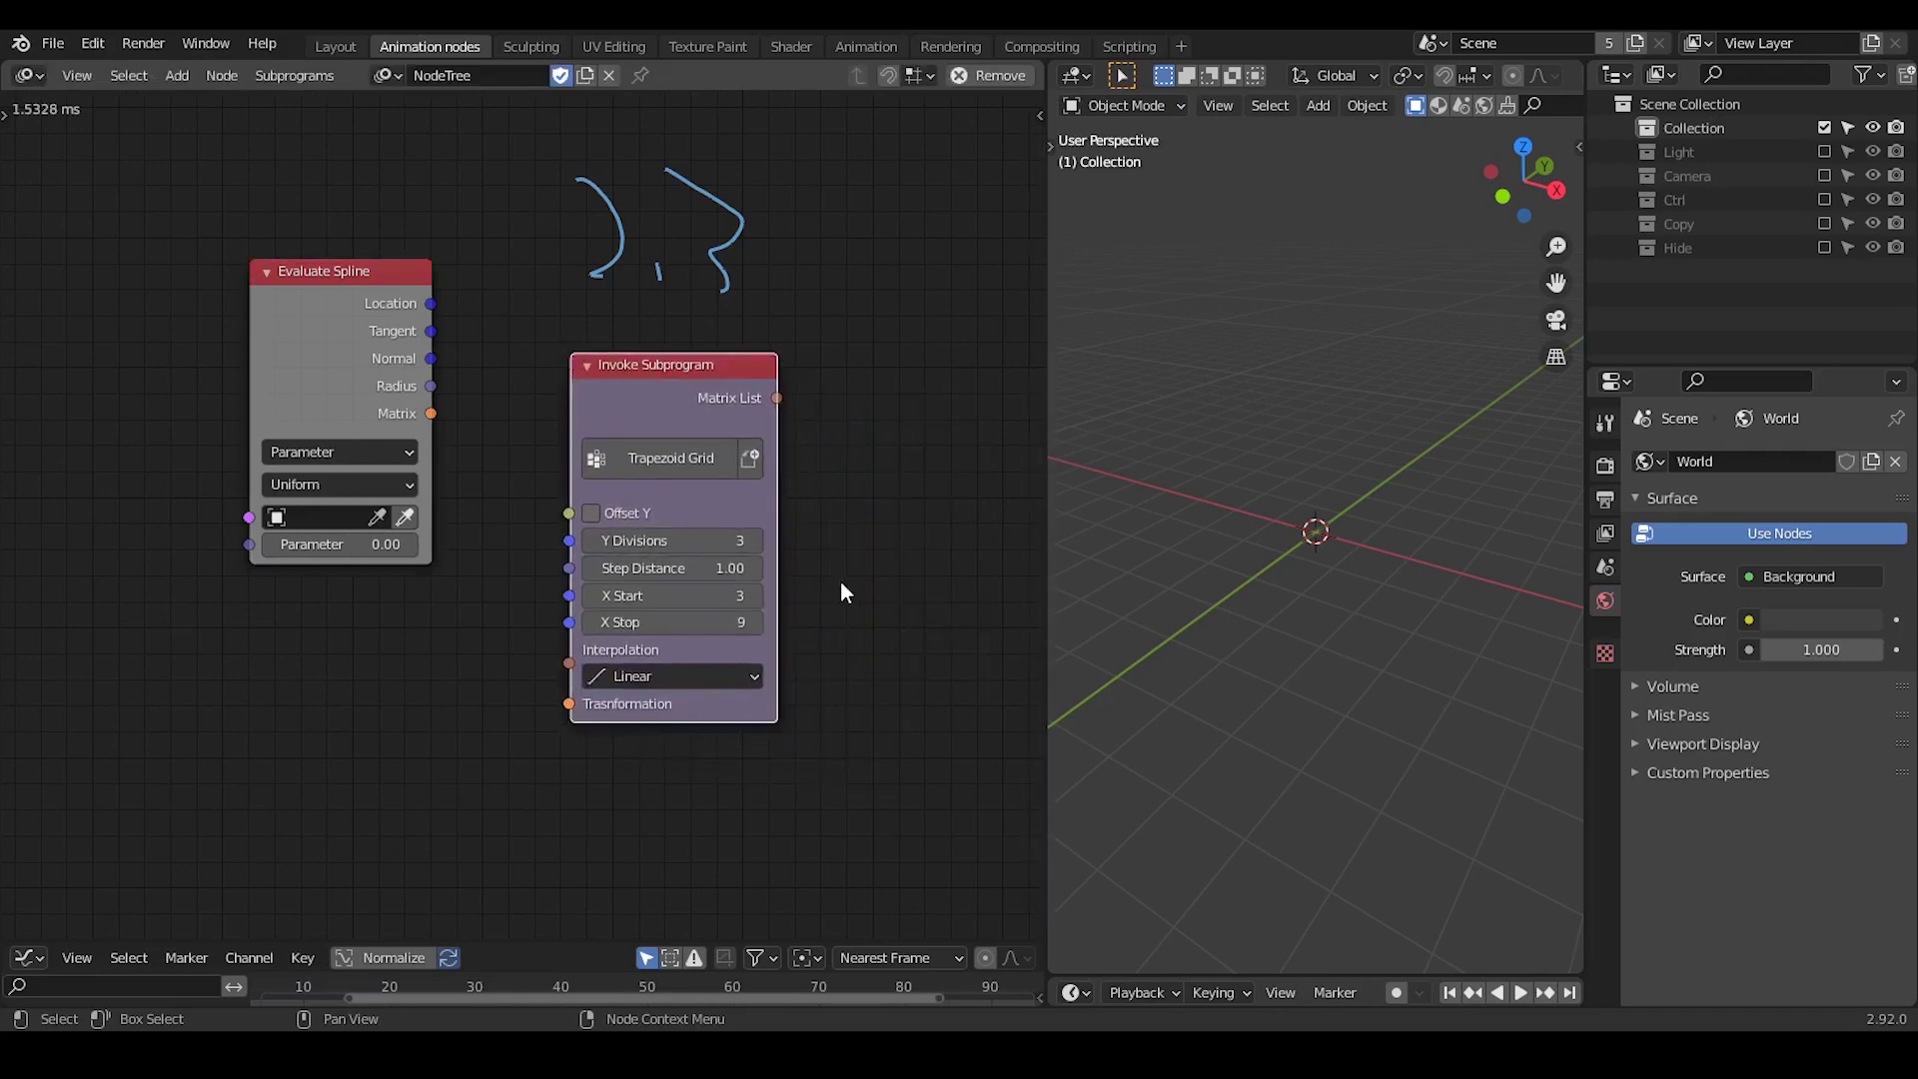
Add a Spline Length Filter subprogram node beside the Trapezoid Grid node
middle_click_drag(842, 594, 596, 570)
key("ctrl+a")
type("filtra")
key("BackSpace")
key("BackSpace")
type("er spline")
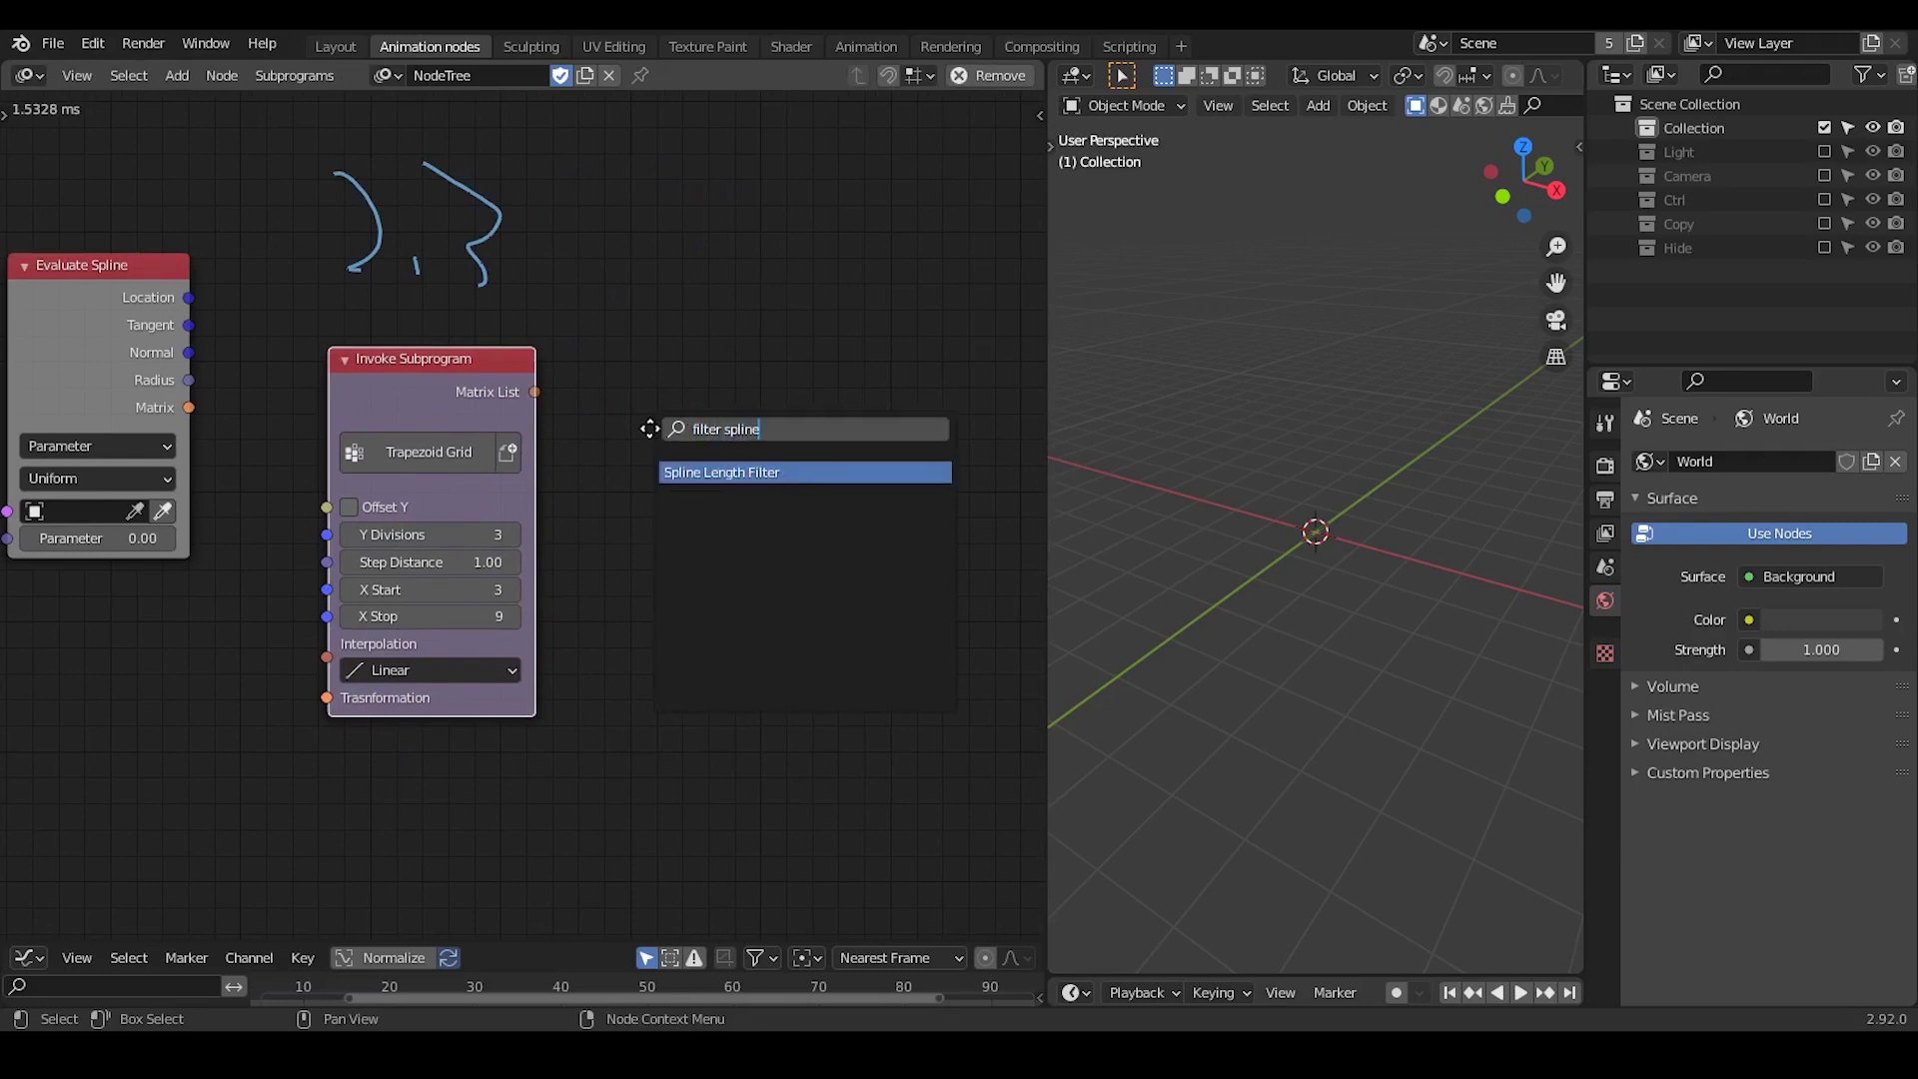
key("Return")
left_click(650, 428)
Search the available nodes for mask nodes
key("ctrl+a")
type("mask")
key("Down")
key("Down")
key("Down")
key("Down")
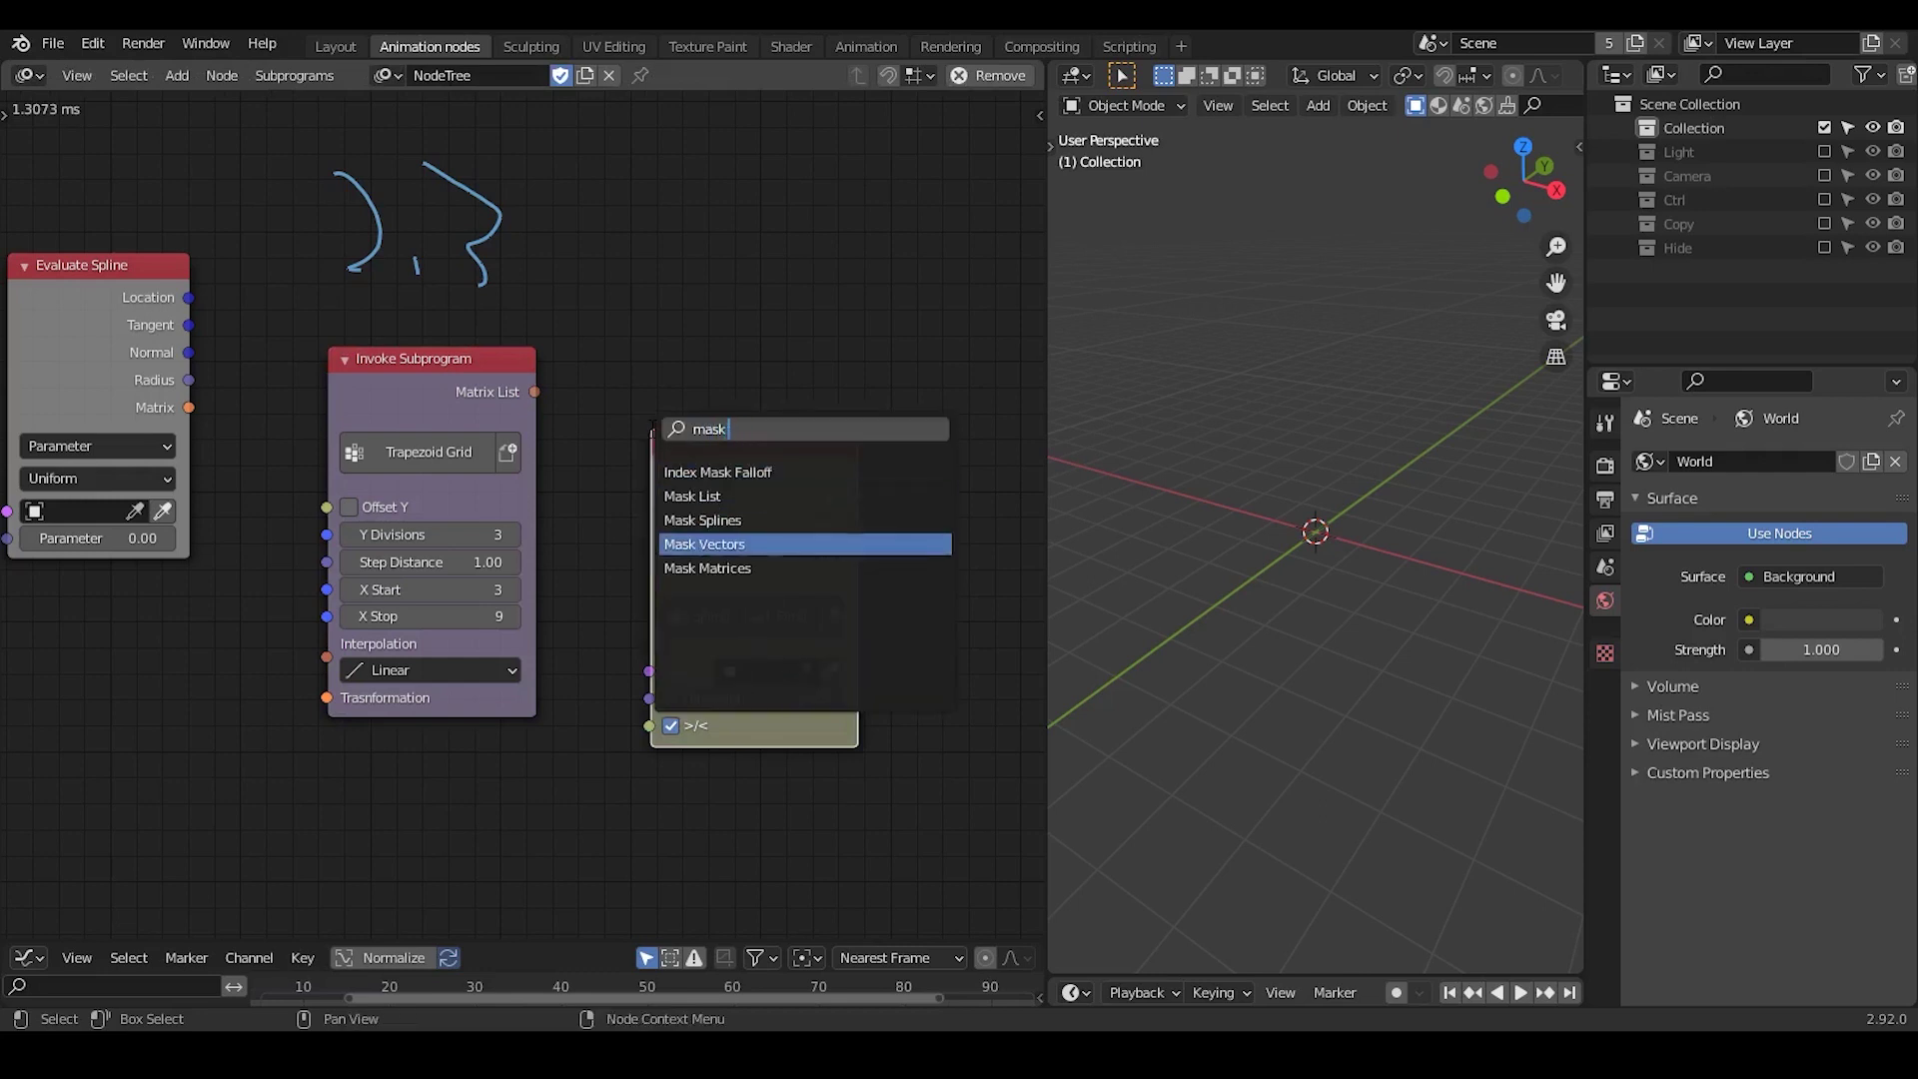
key("BackSpace")
key("BackSpace")
key("BackSpace")
key("BackSpace")
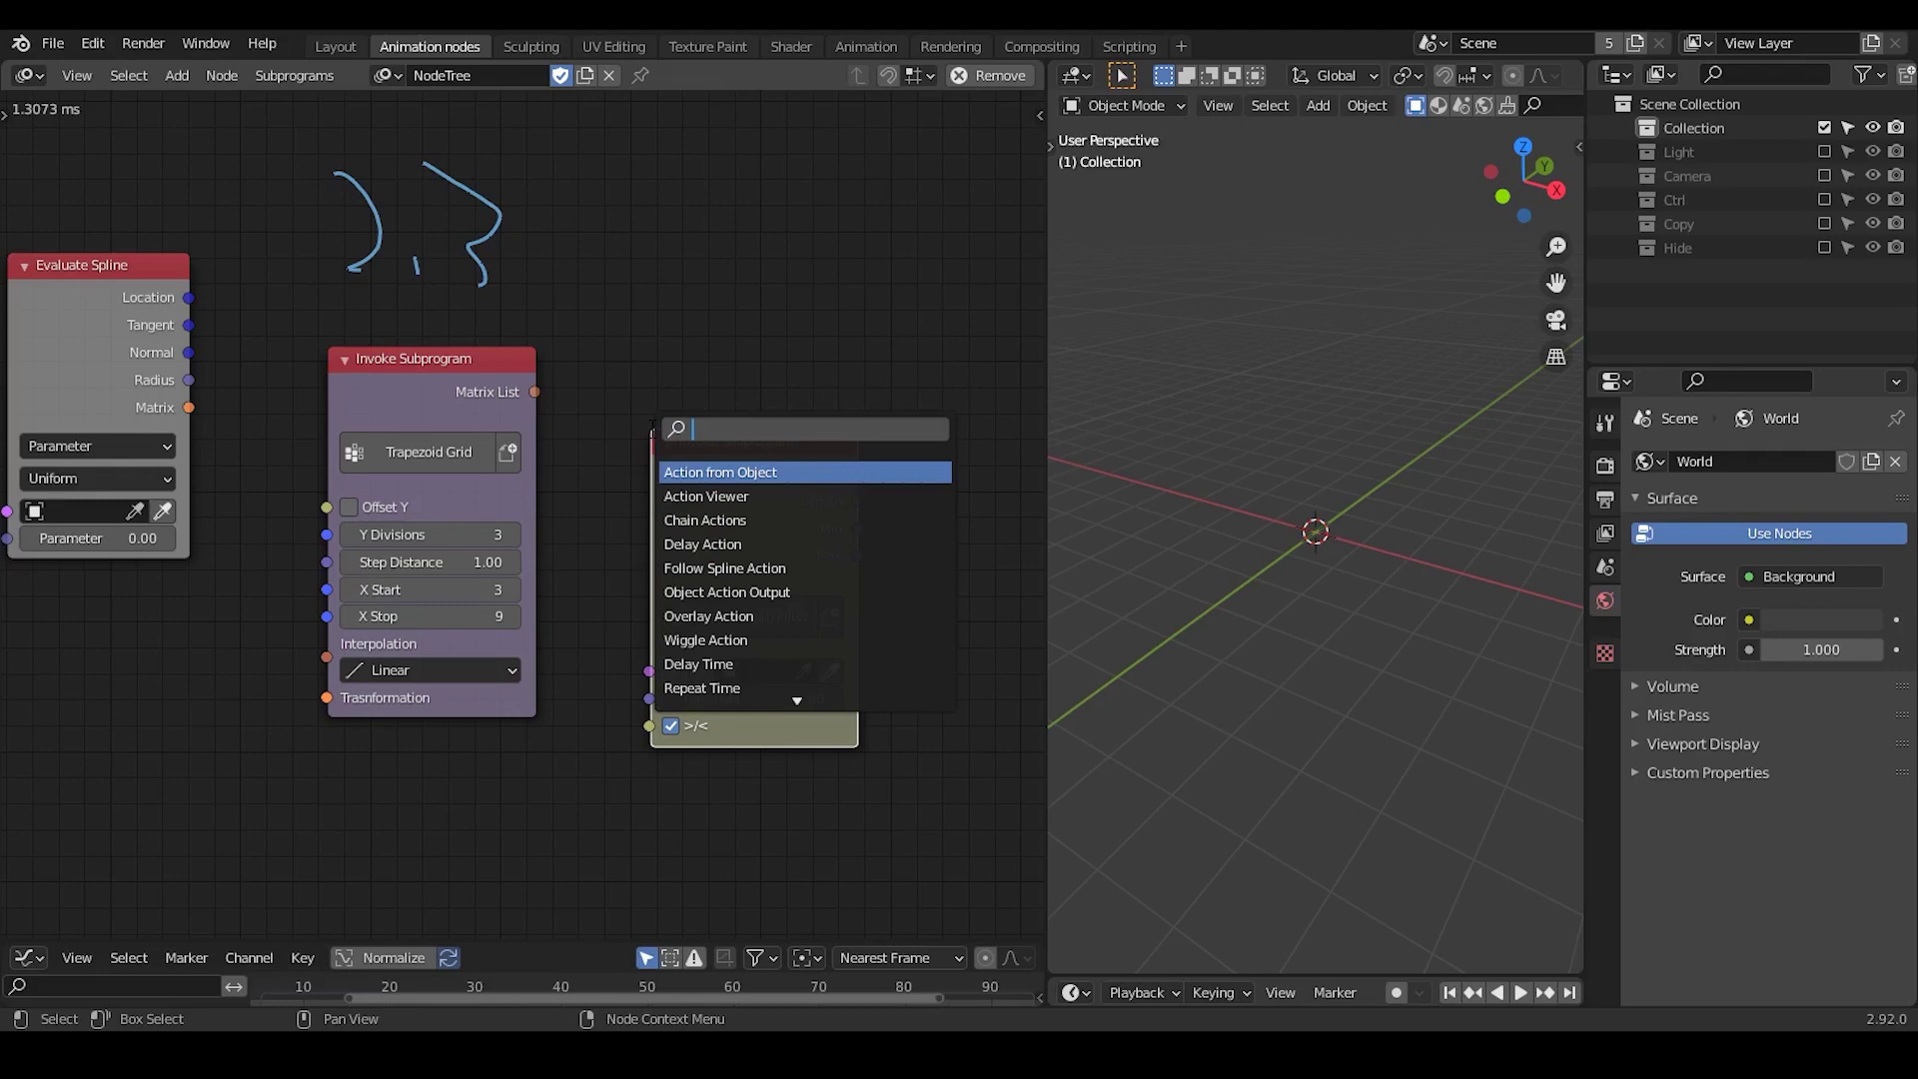
Add a Trim Spline - normalized subprogram node near the Spline Length Filter node
type("trim")
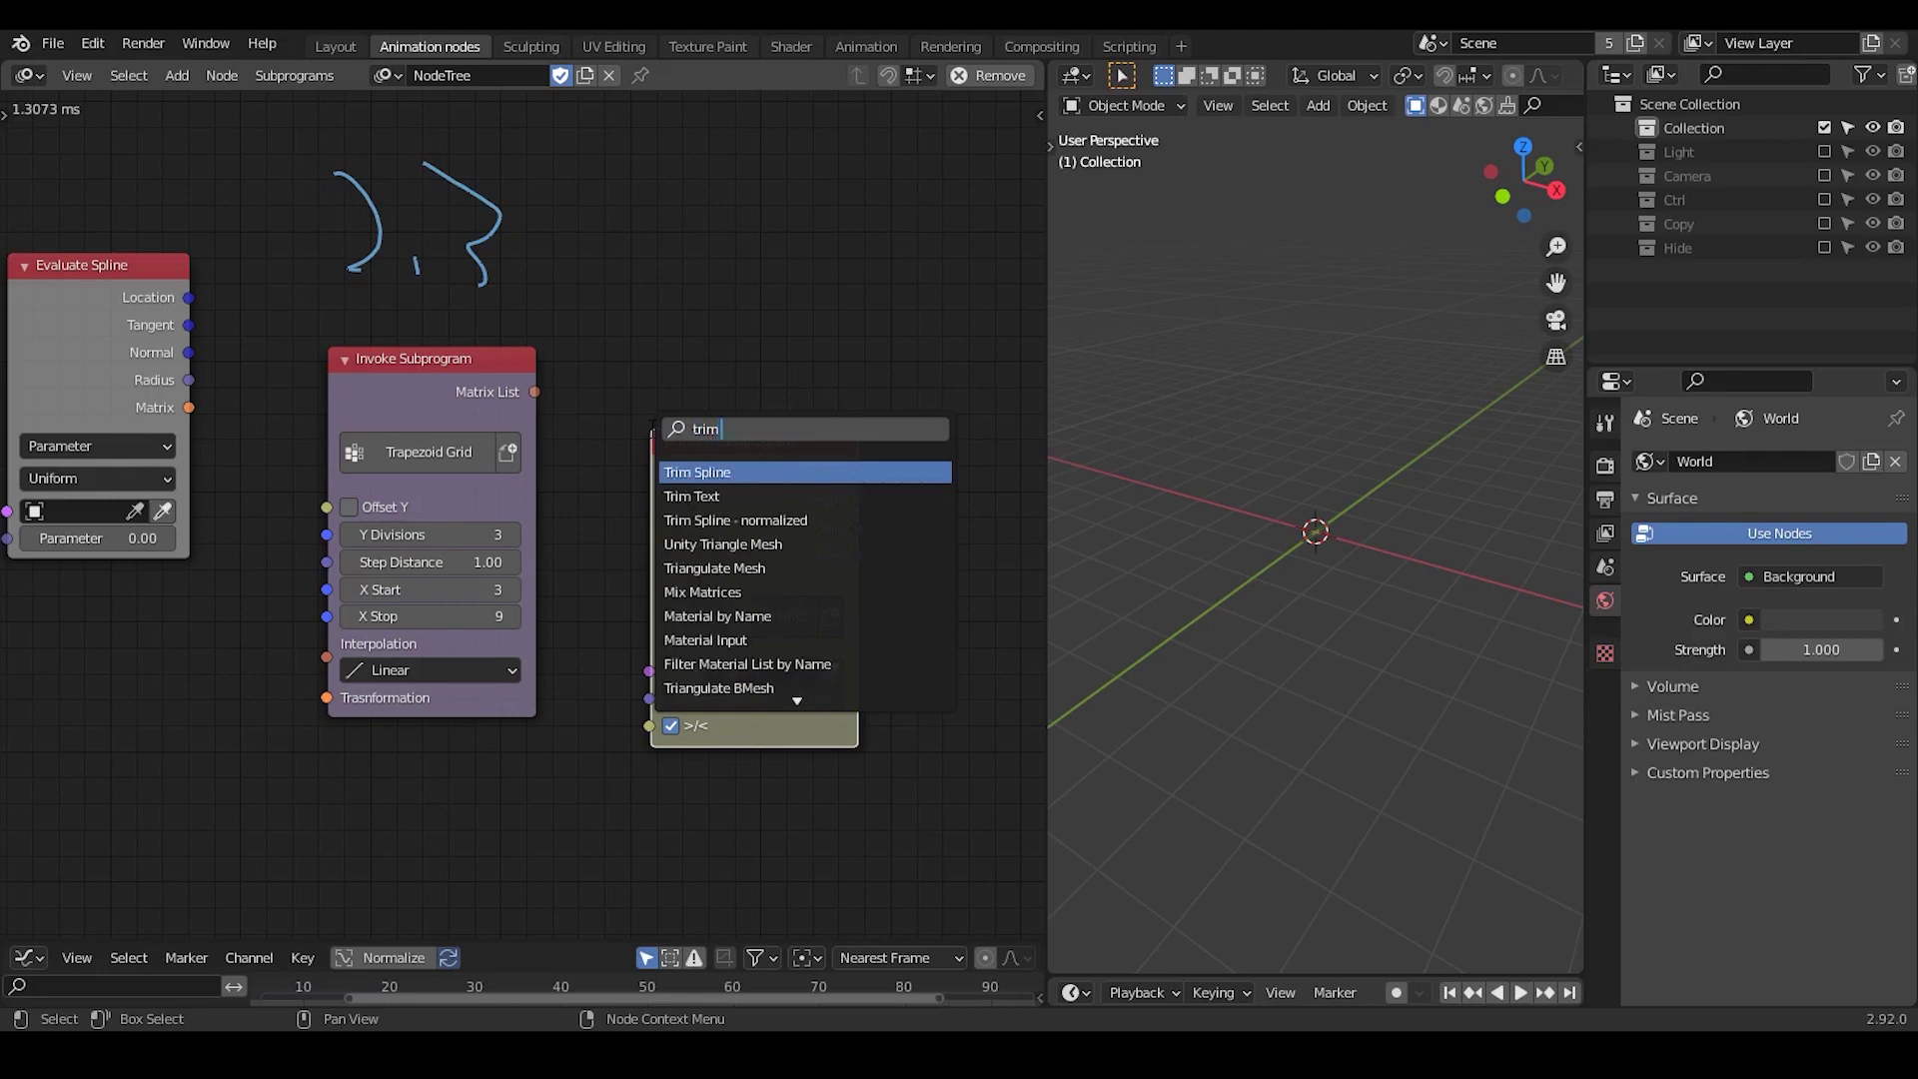
key("Down")
key("Down")
key("Return")
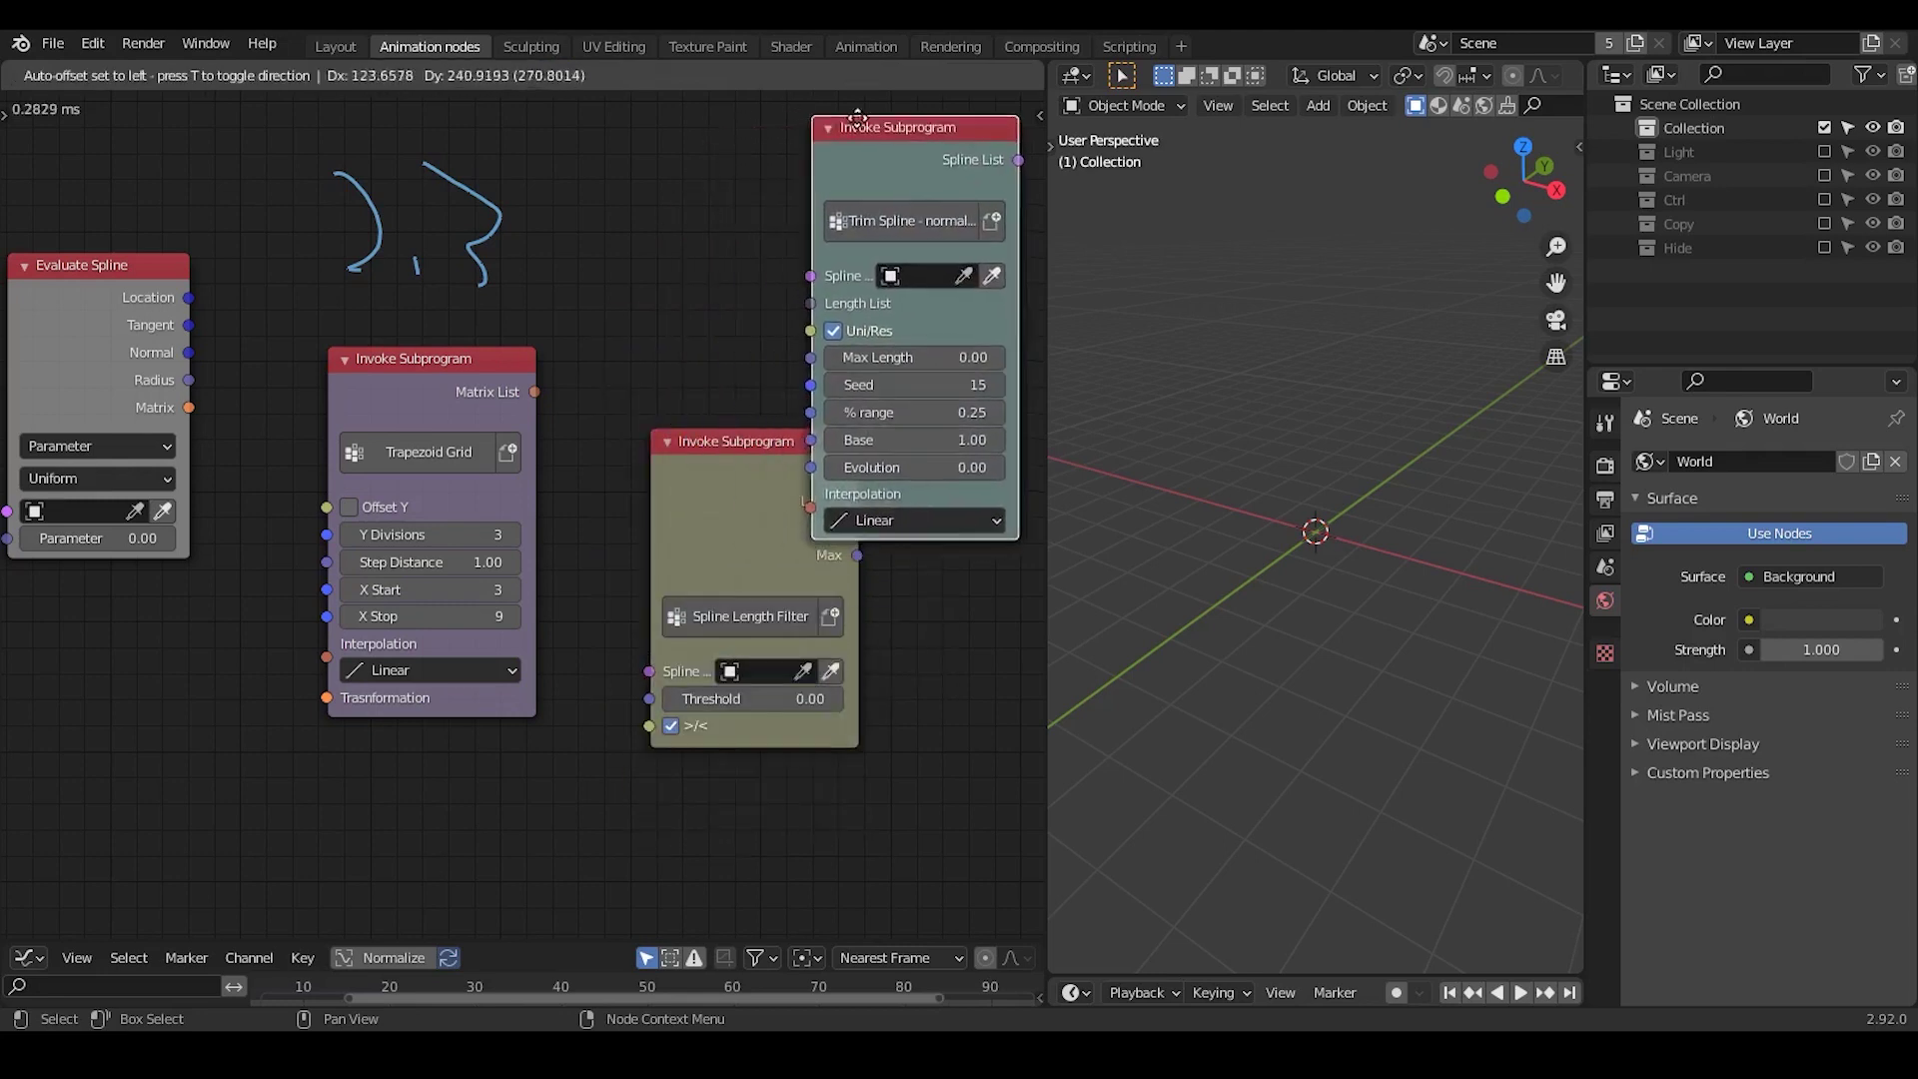
left_click(894, 123)
Rearrange the Spline Length Filter and Trim Spline - normalized nodes and delete both of them
middle_click_drag(894, 124, 680, 141)
mouse_move(828, 222)
left_mouse_down()
mouse_move(918, 244)
mouse_move(875, 282)
left_mouse_up()
left_click_drag(849, 154, 534, 345)
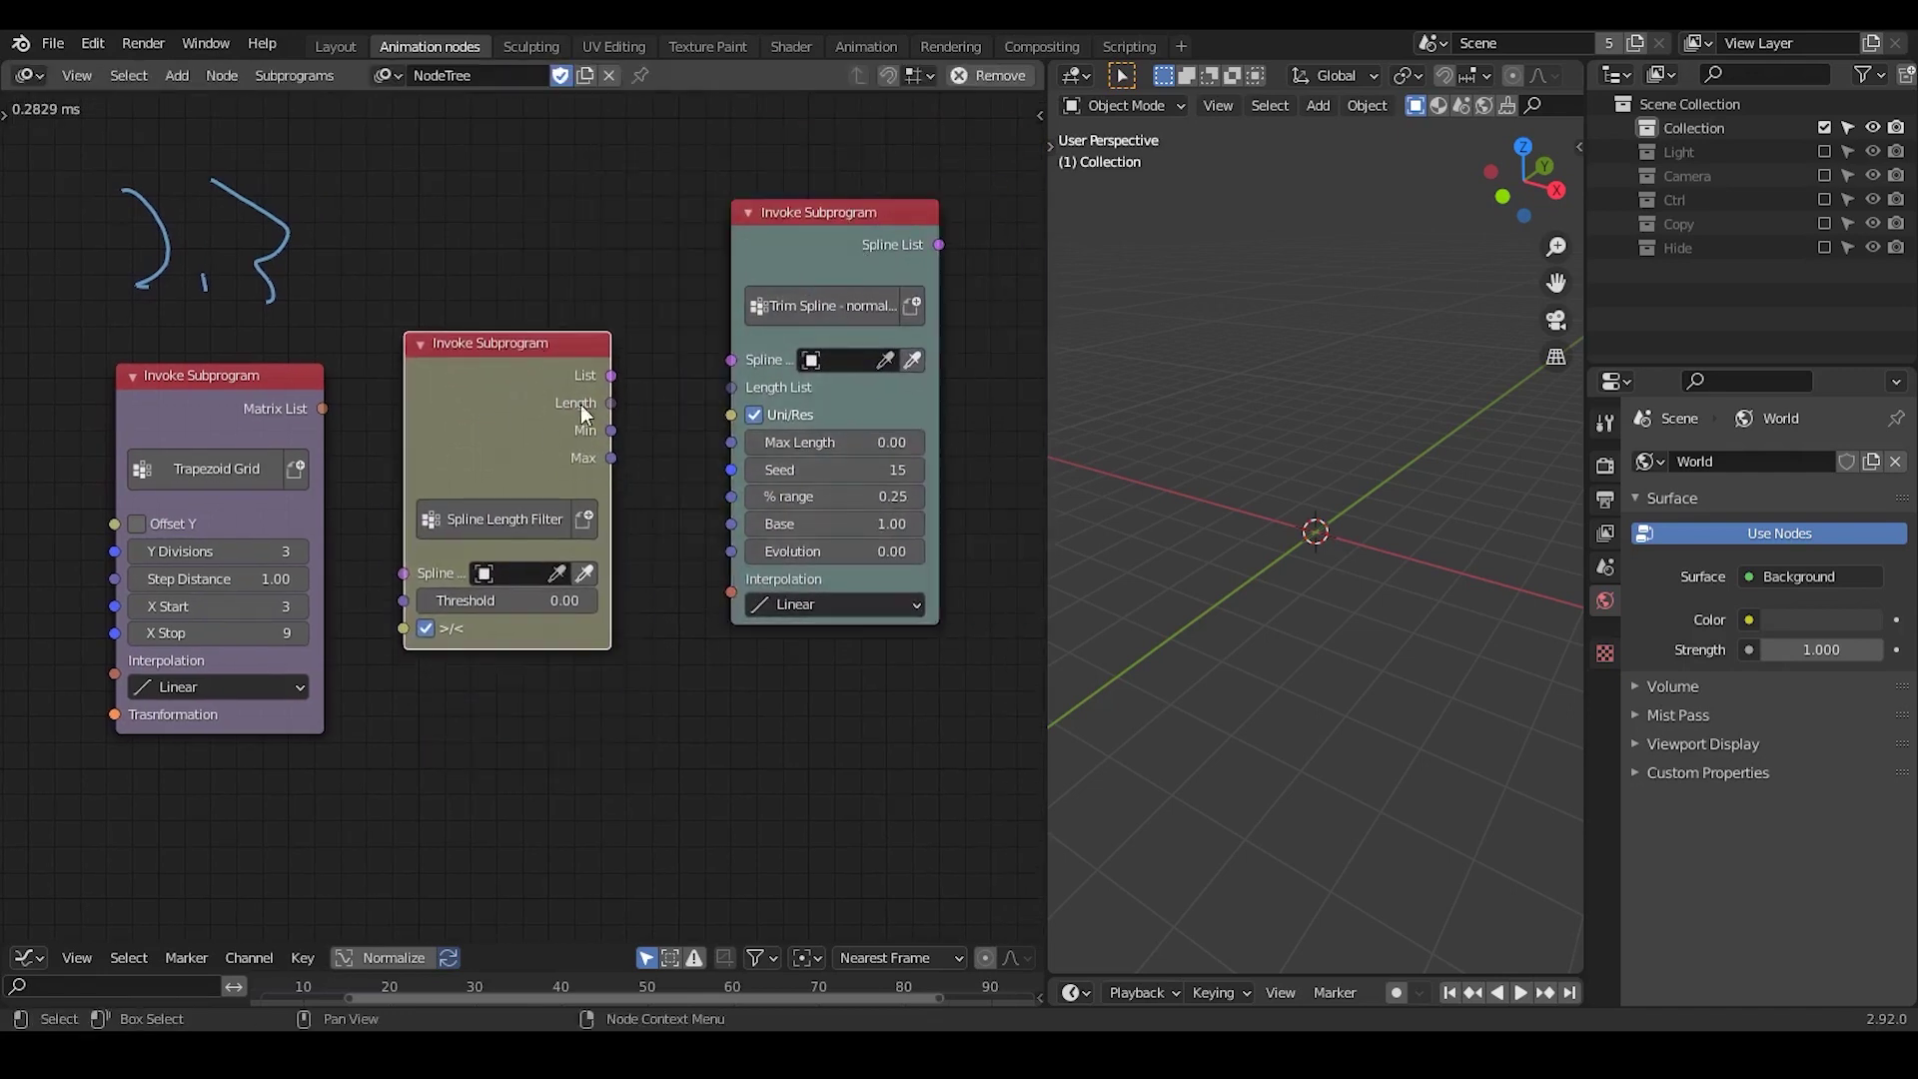
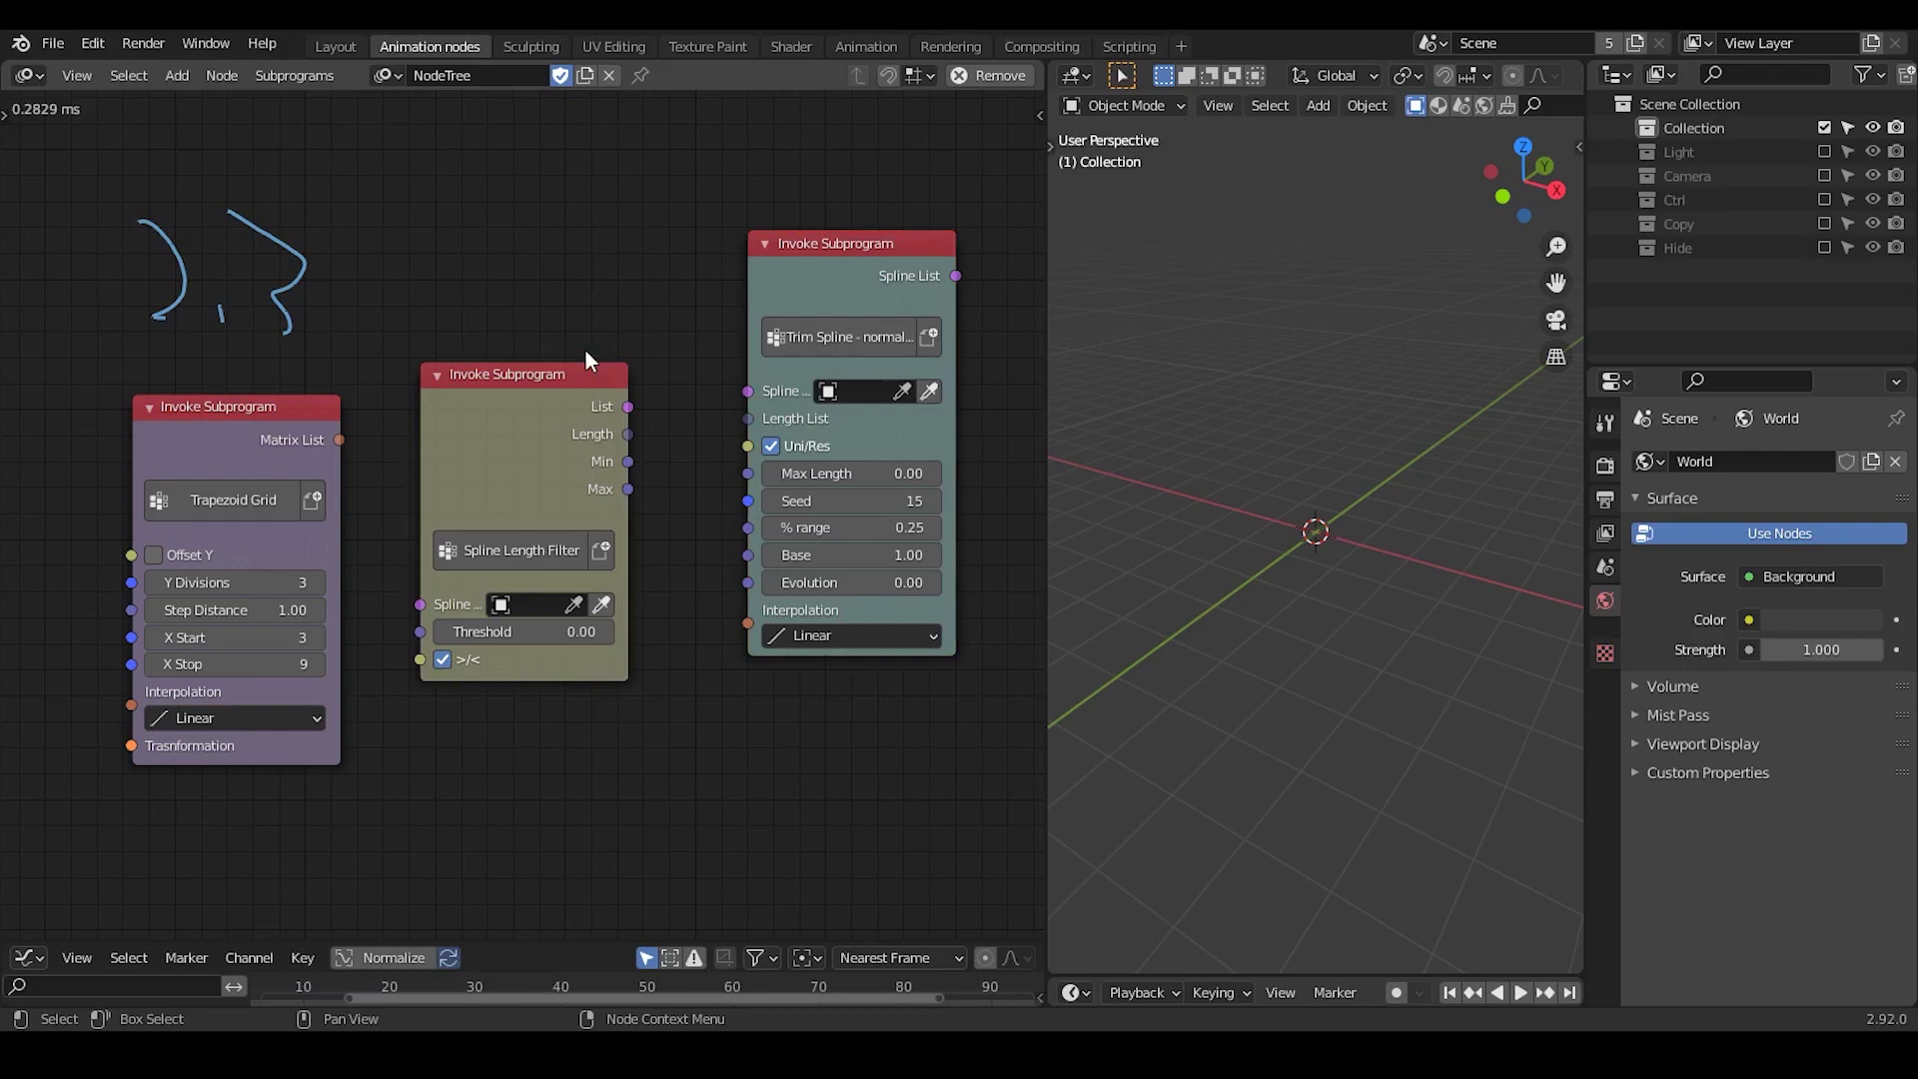
left_click_drag(872, 153, 510, 717)
key("x")
Shift the Trapezoid Grid node slightly and add an Array on Spline subprogram node beside it
middle_click_drag(235, 582, 549, 559)
left_click_drag(620, 410, 644, 426)
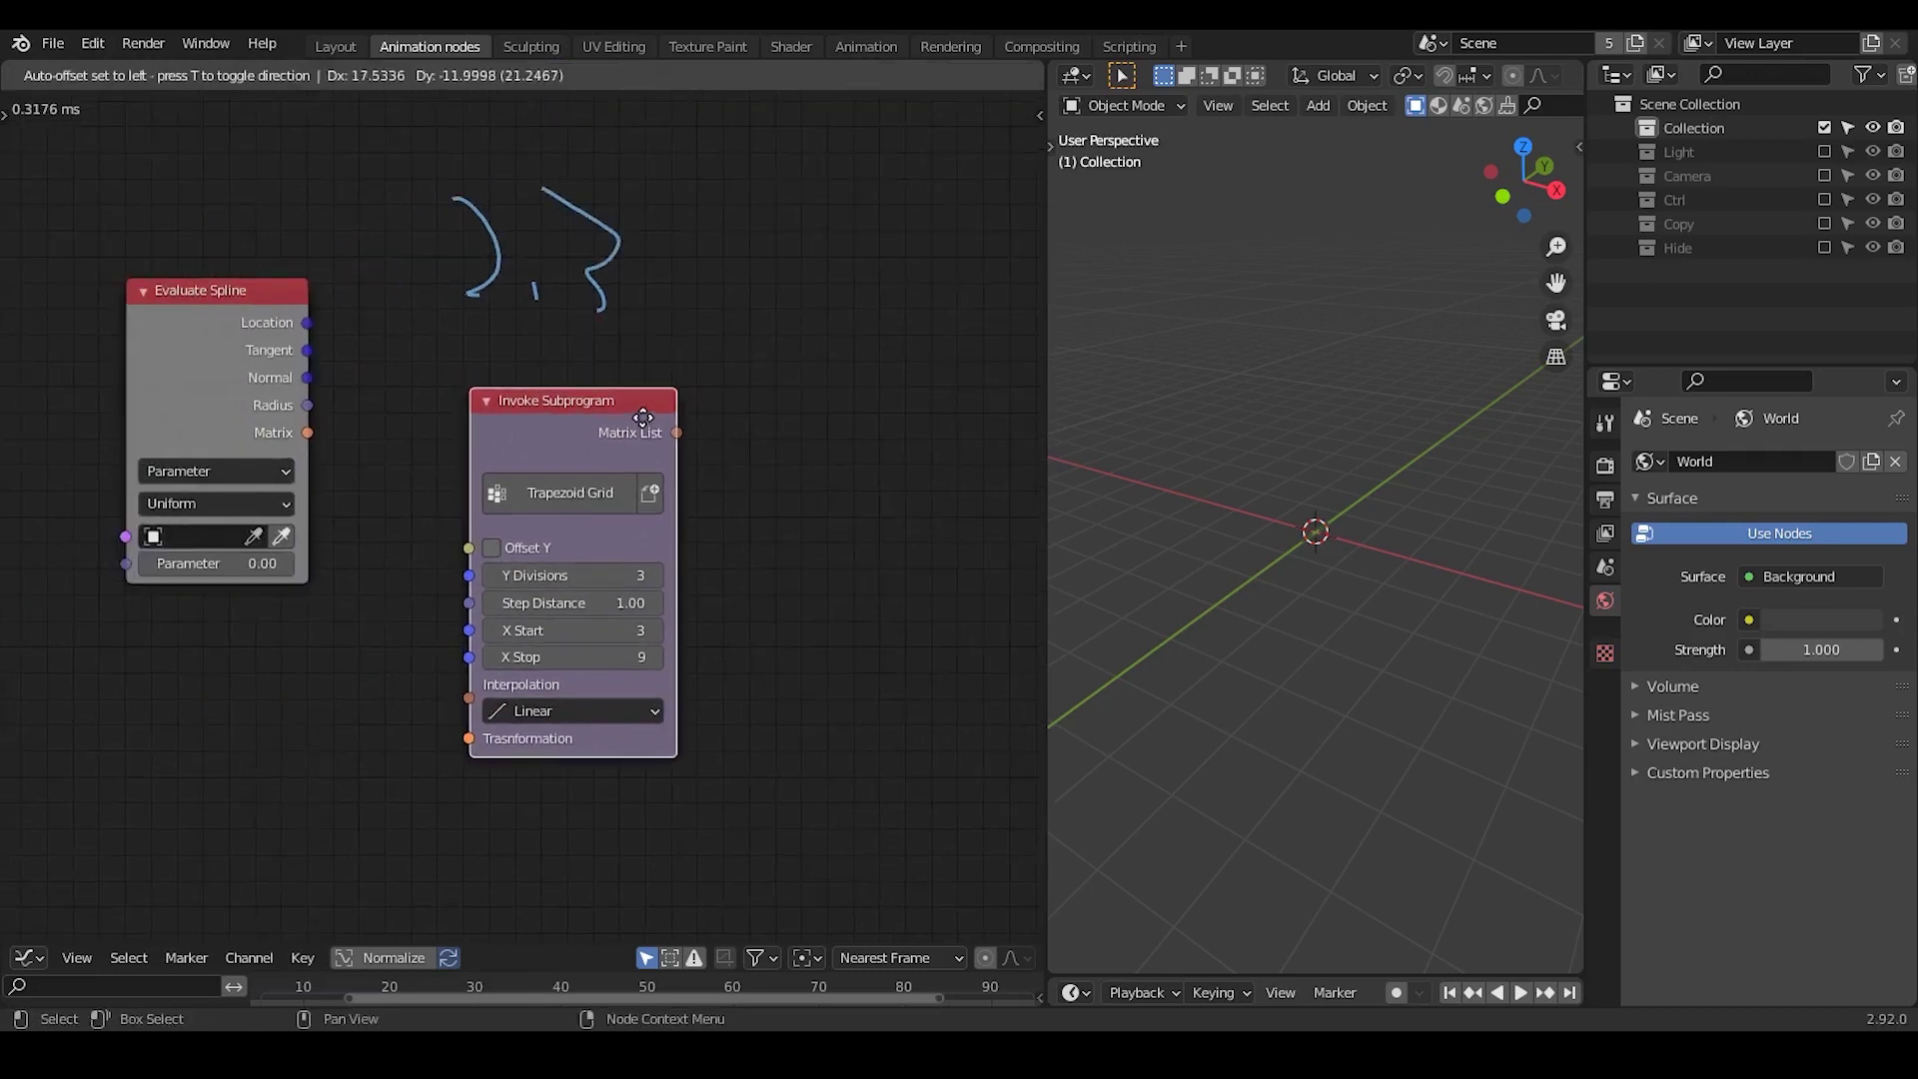
key("ctrl+a")
type("array")
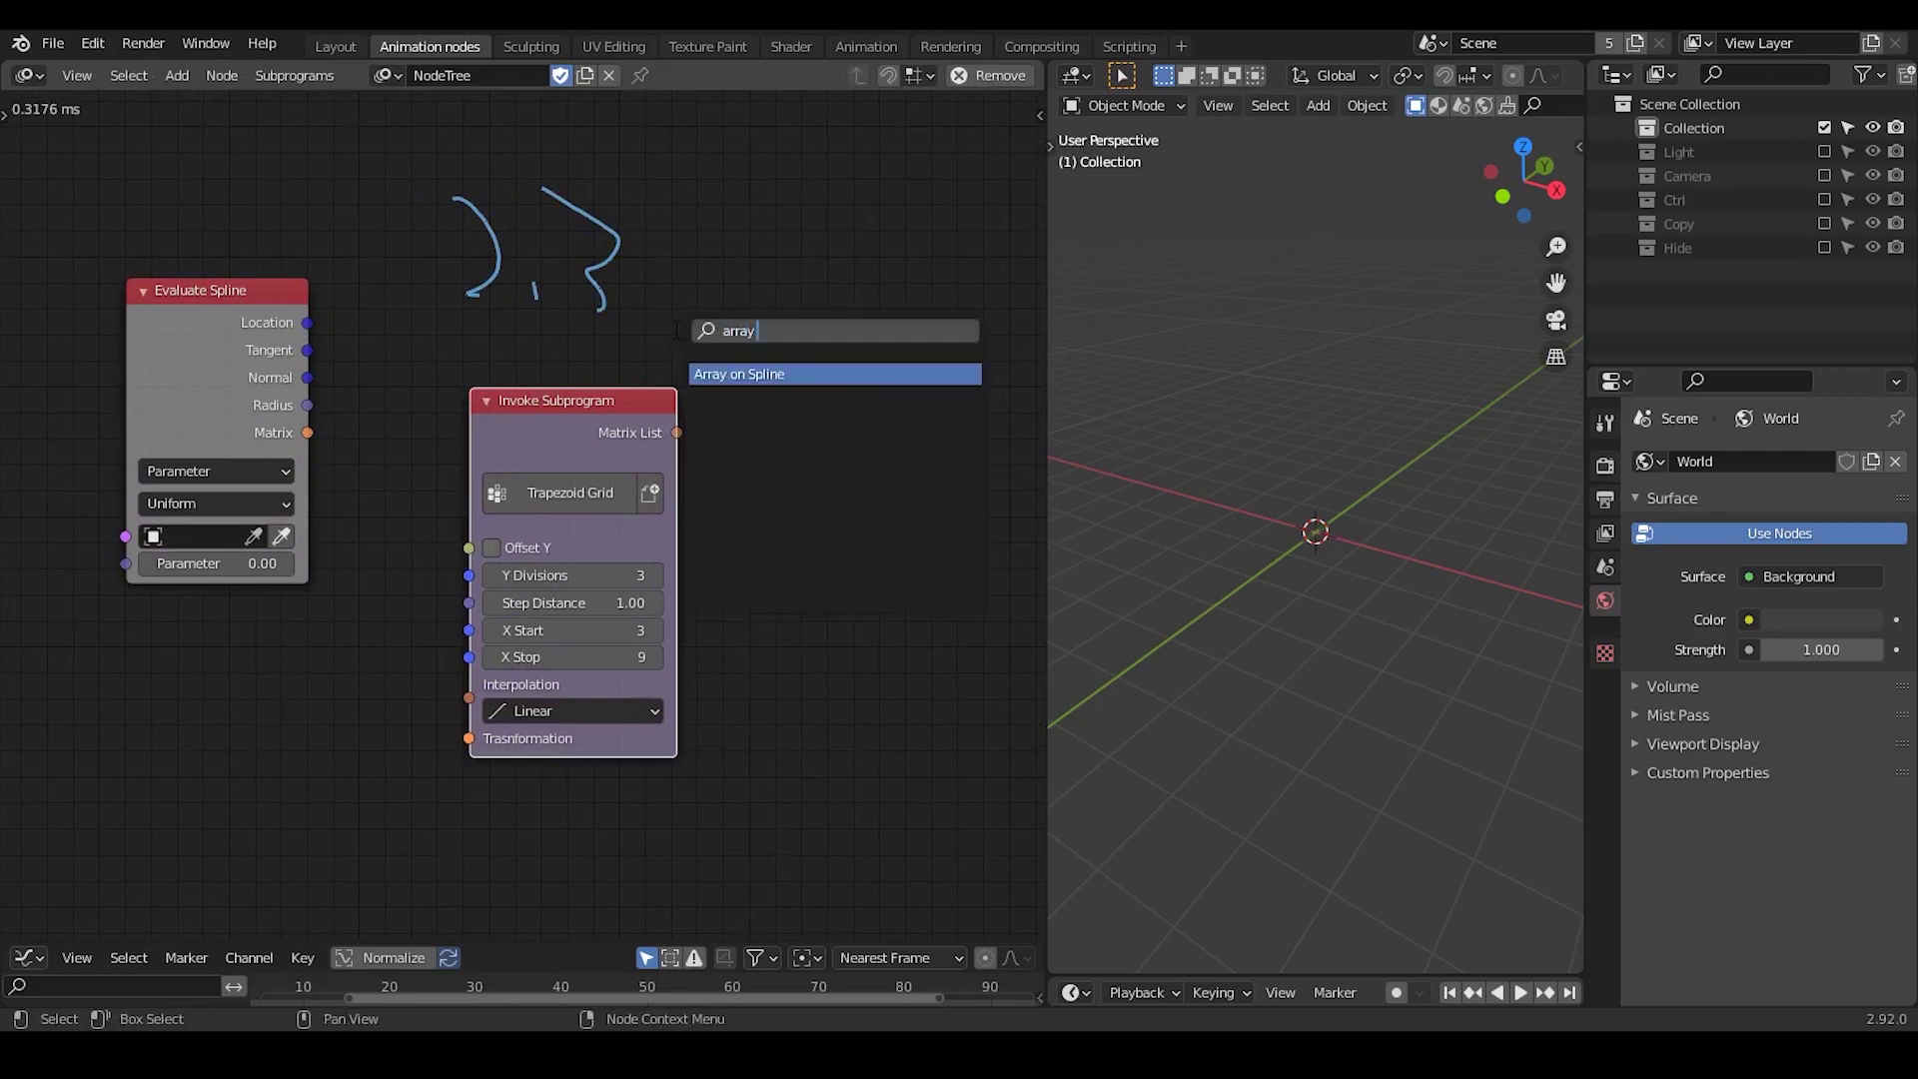
key("Return")
left_click(715, 282)
Add a Random Points on Spline subprogram node below the Array on Spline node
key("ctrl+a")
type("random points")
key("Down")
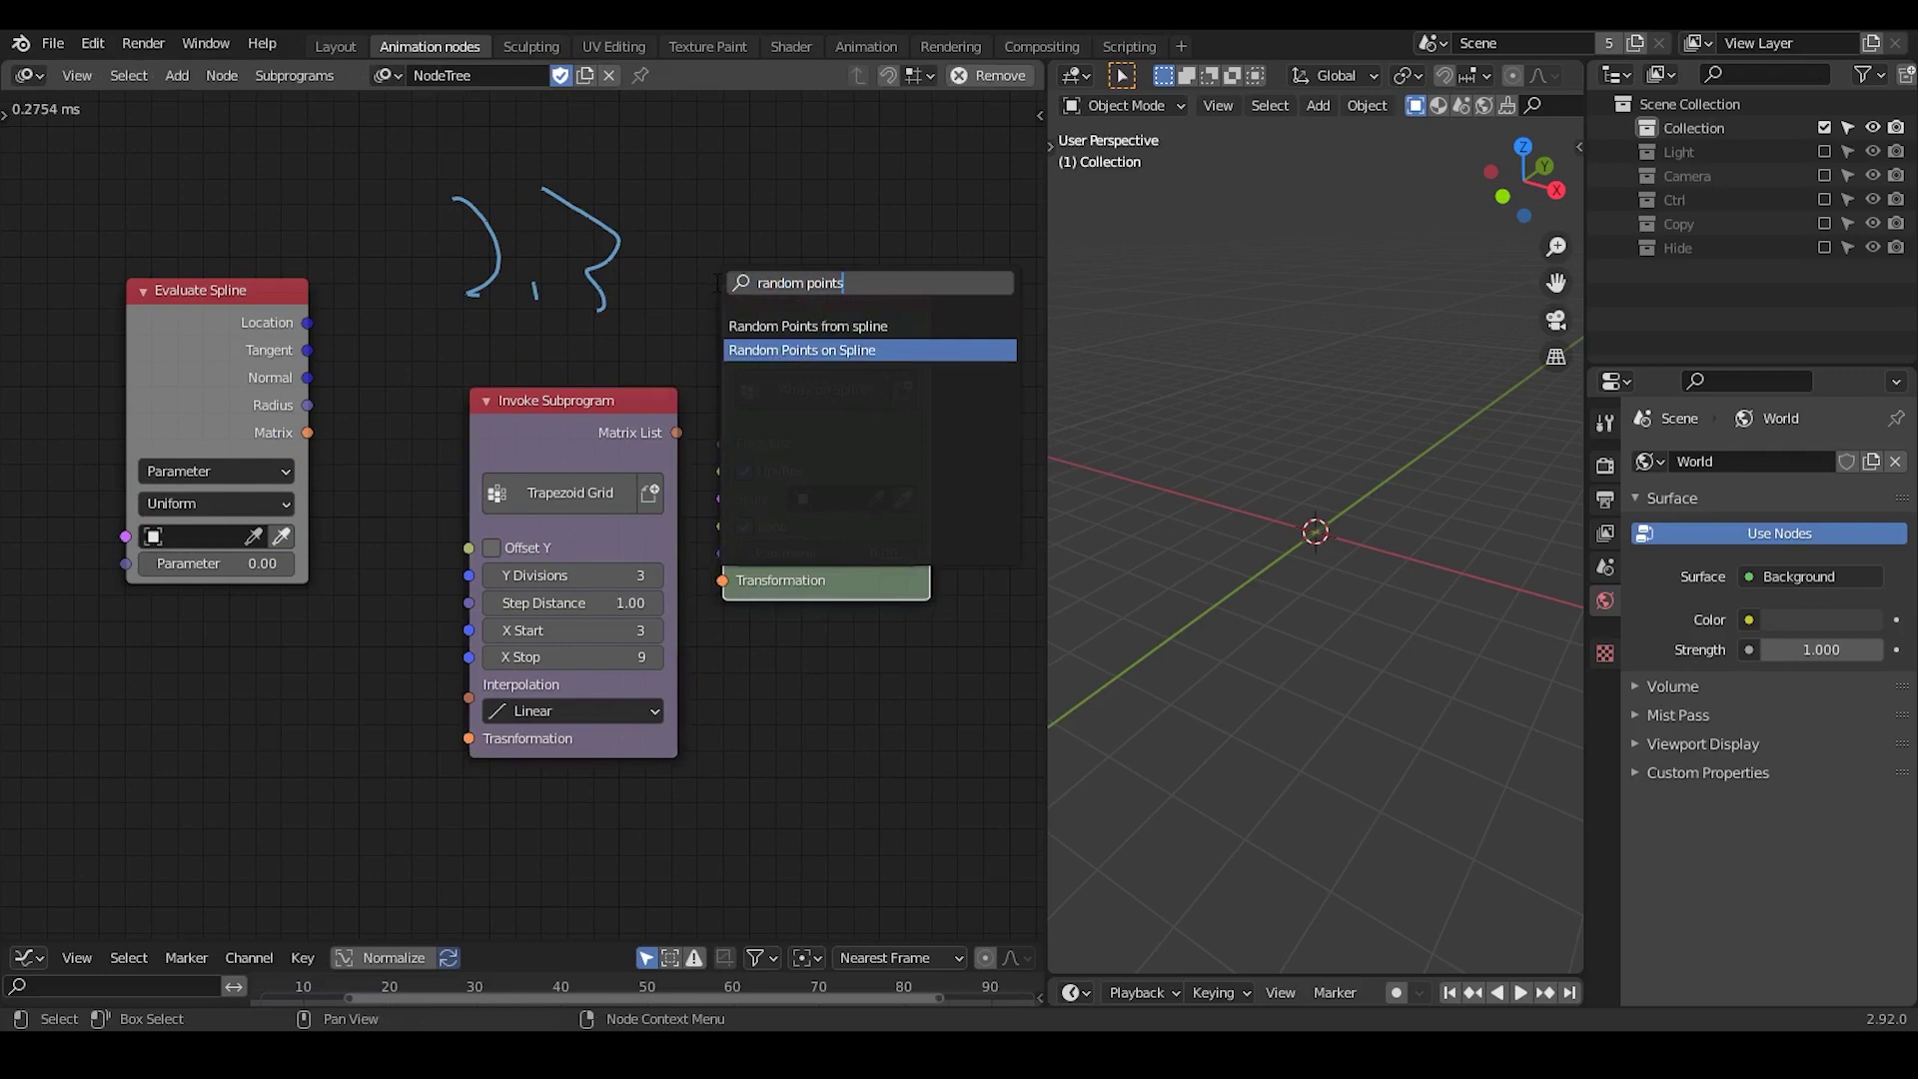
key("Return")
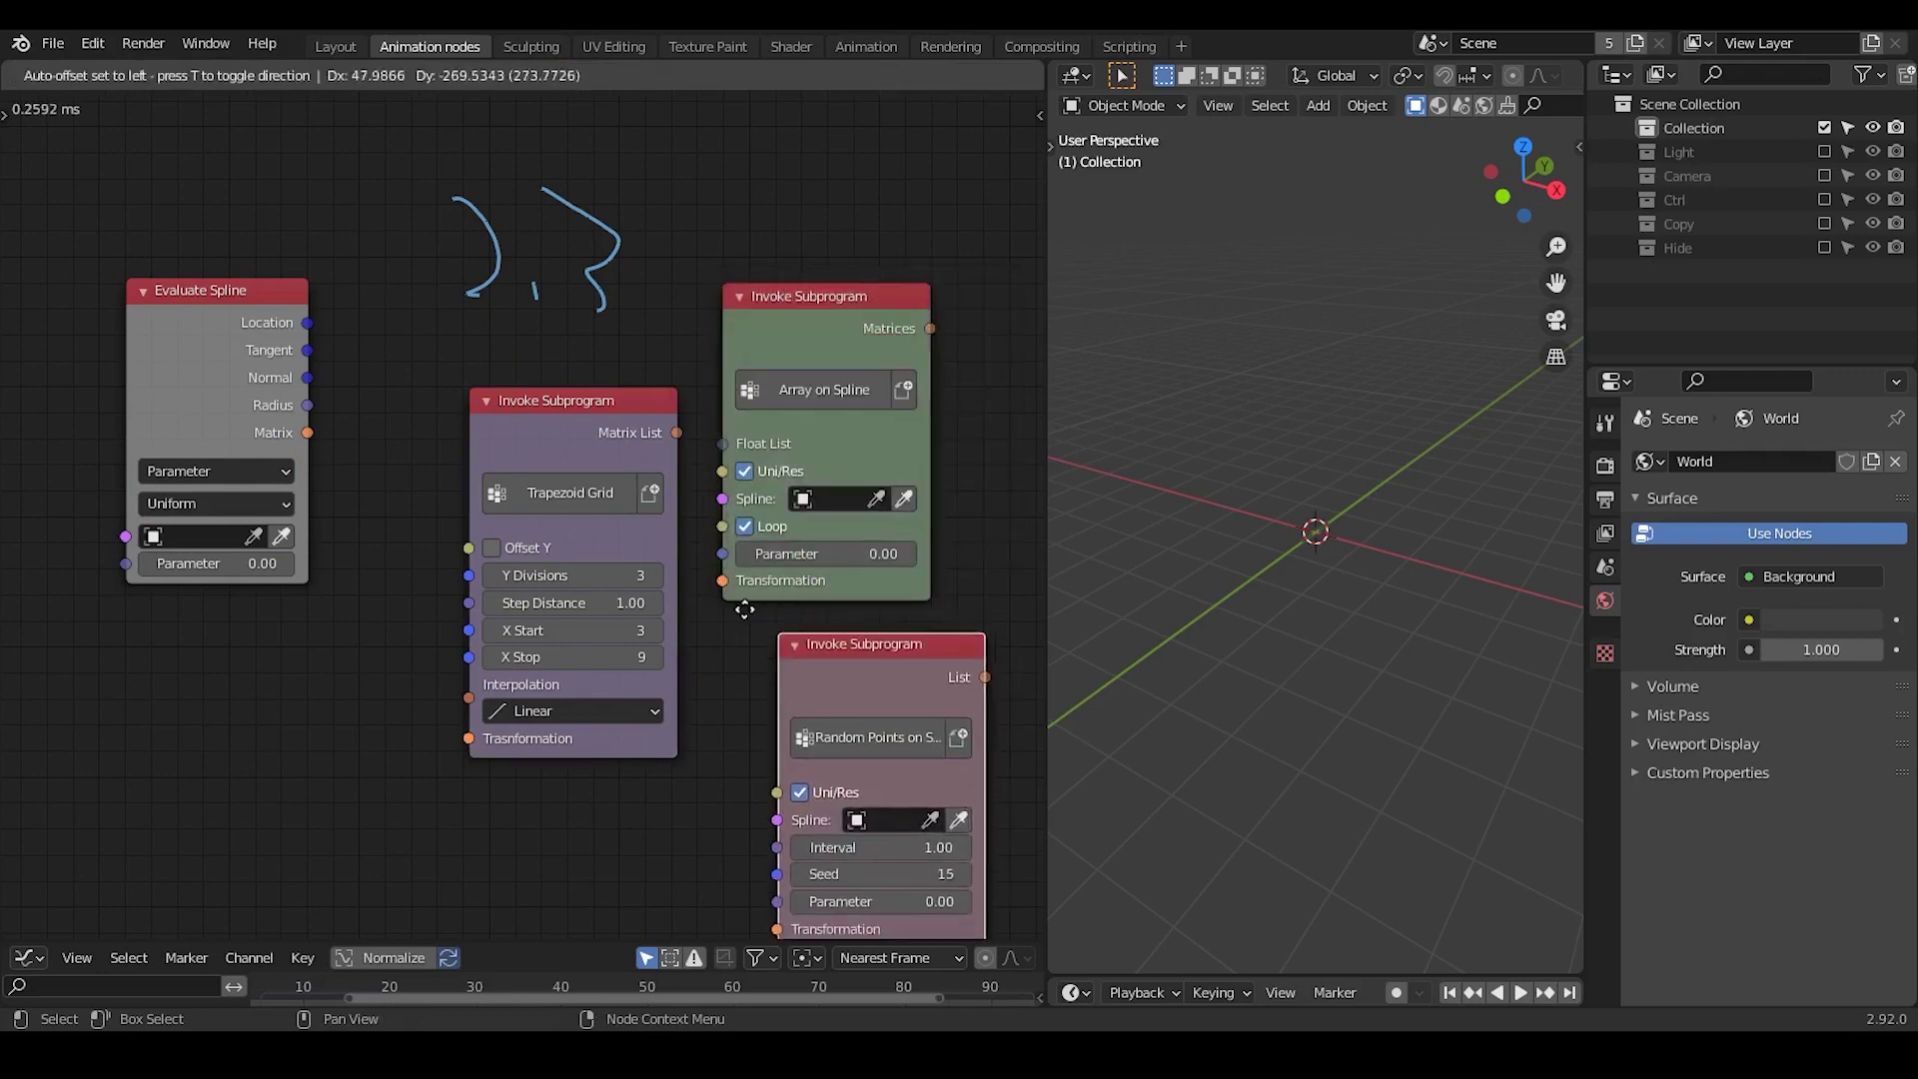
left_click(710, 594)
middle_click_drag(711, 593, 379, 372)
Add a Bezier curve to the scene at the 3D cursor
middle_click_drag(1171, 471, 1237, 523)
key("shift+a")
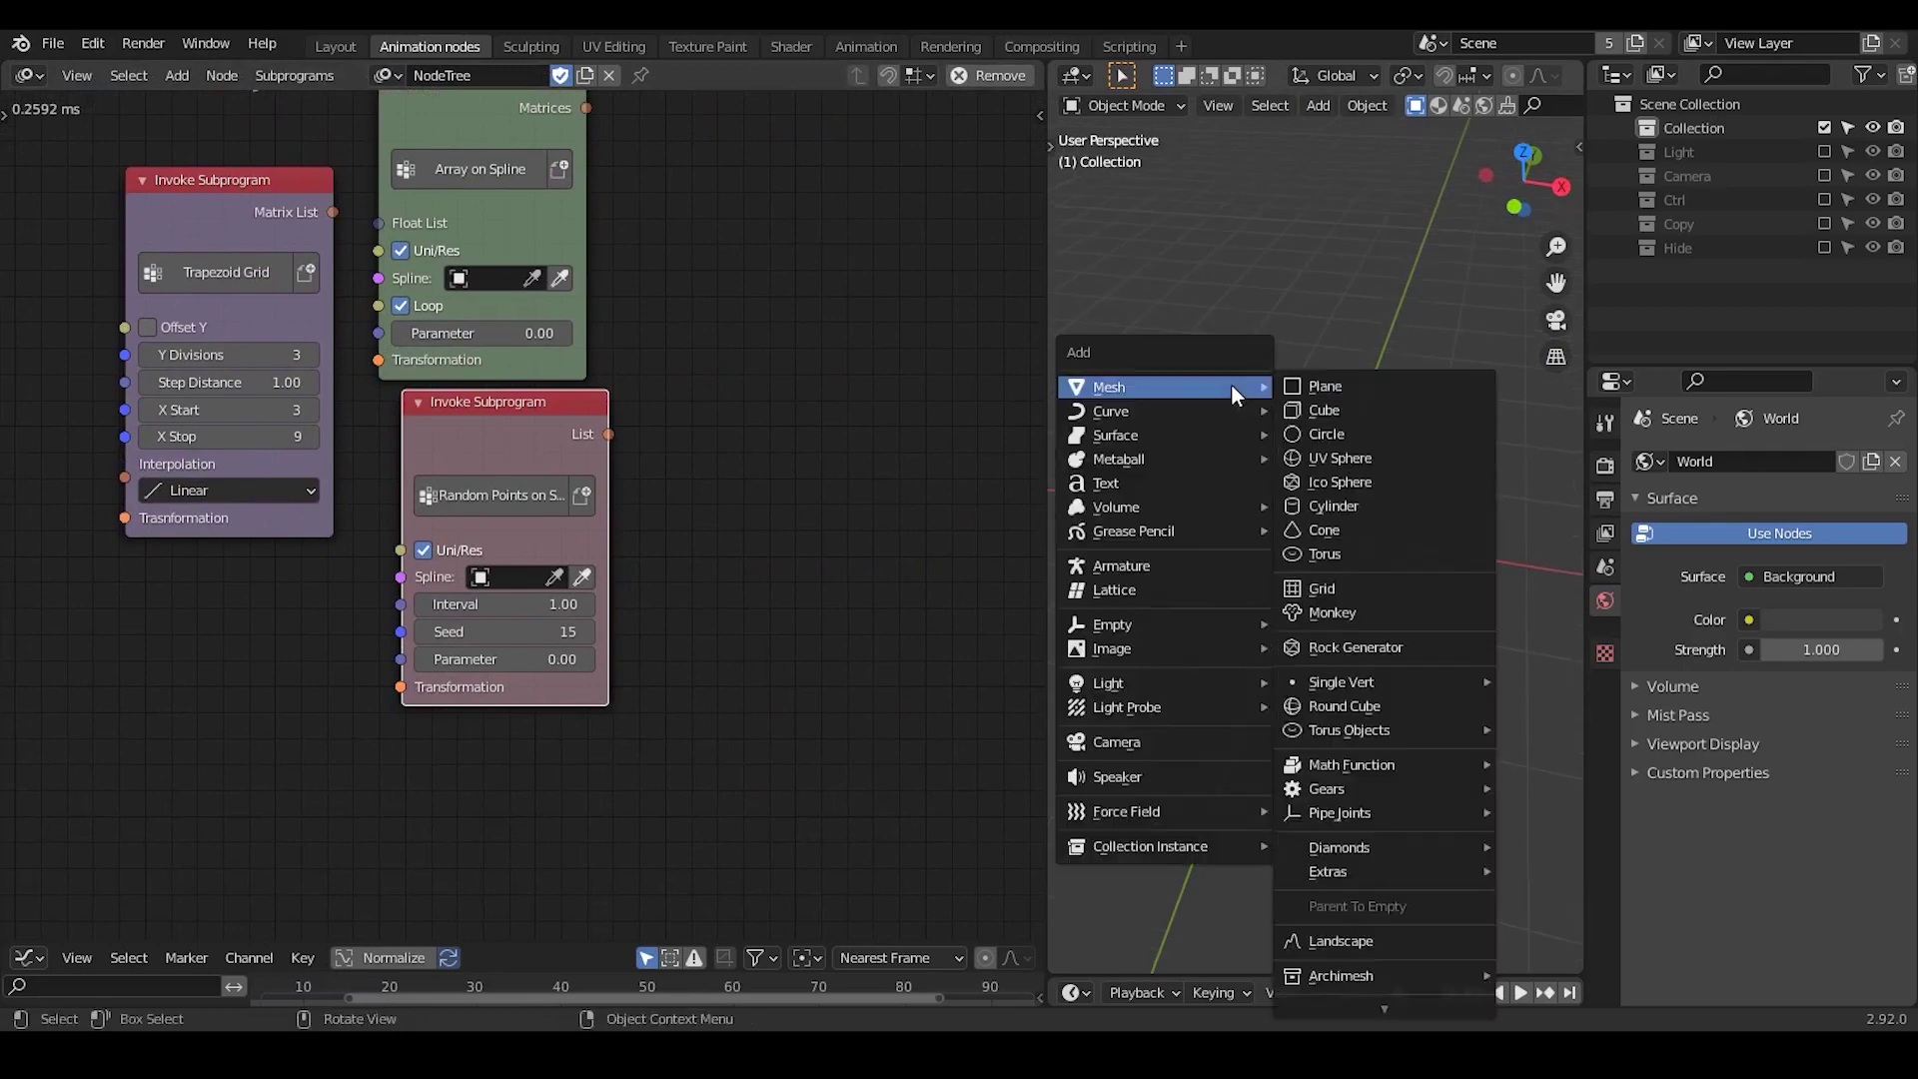
mouse_move(1191, 411)
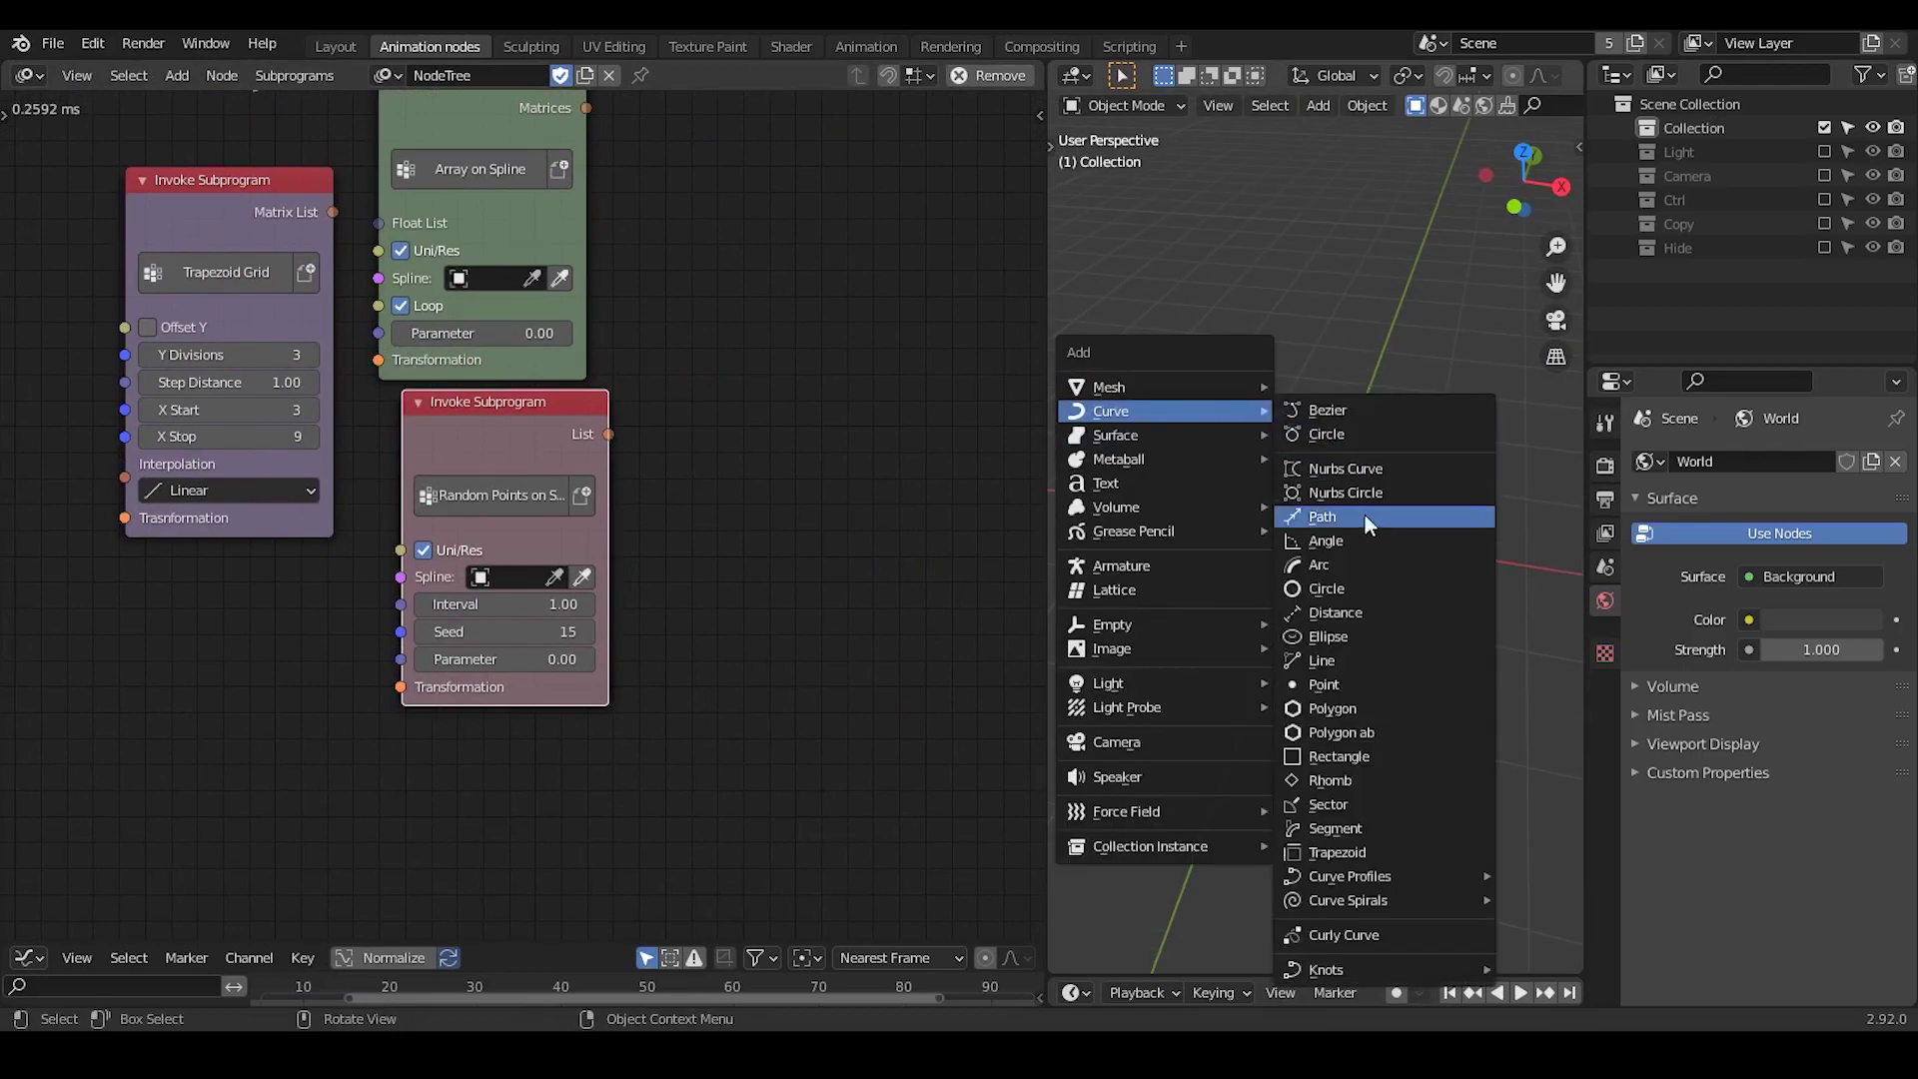
left_click(1341, 418)
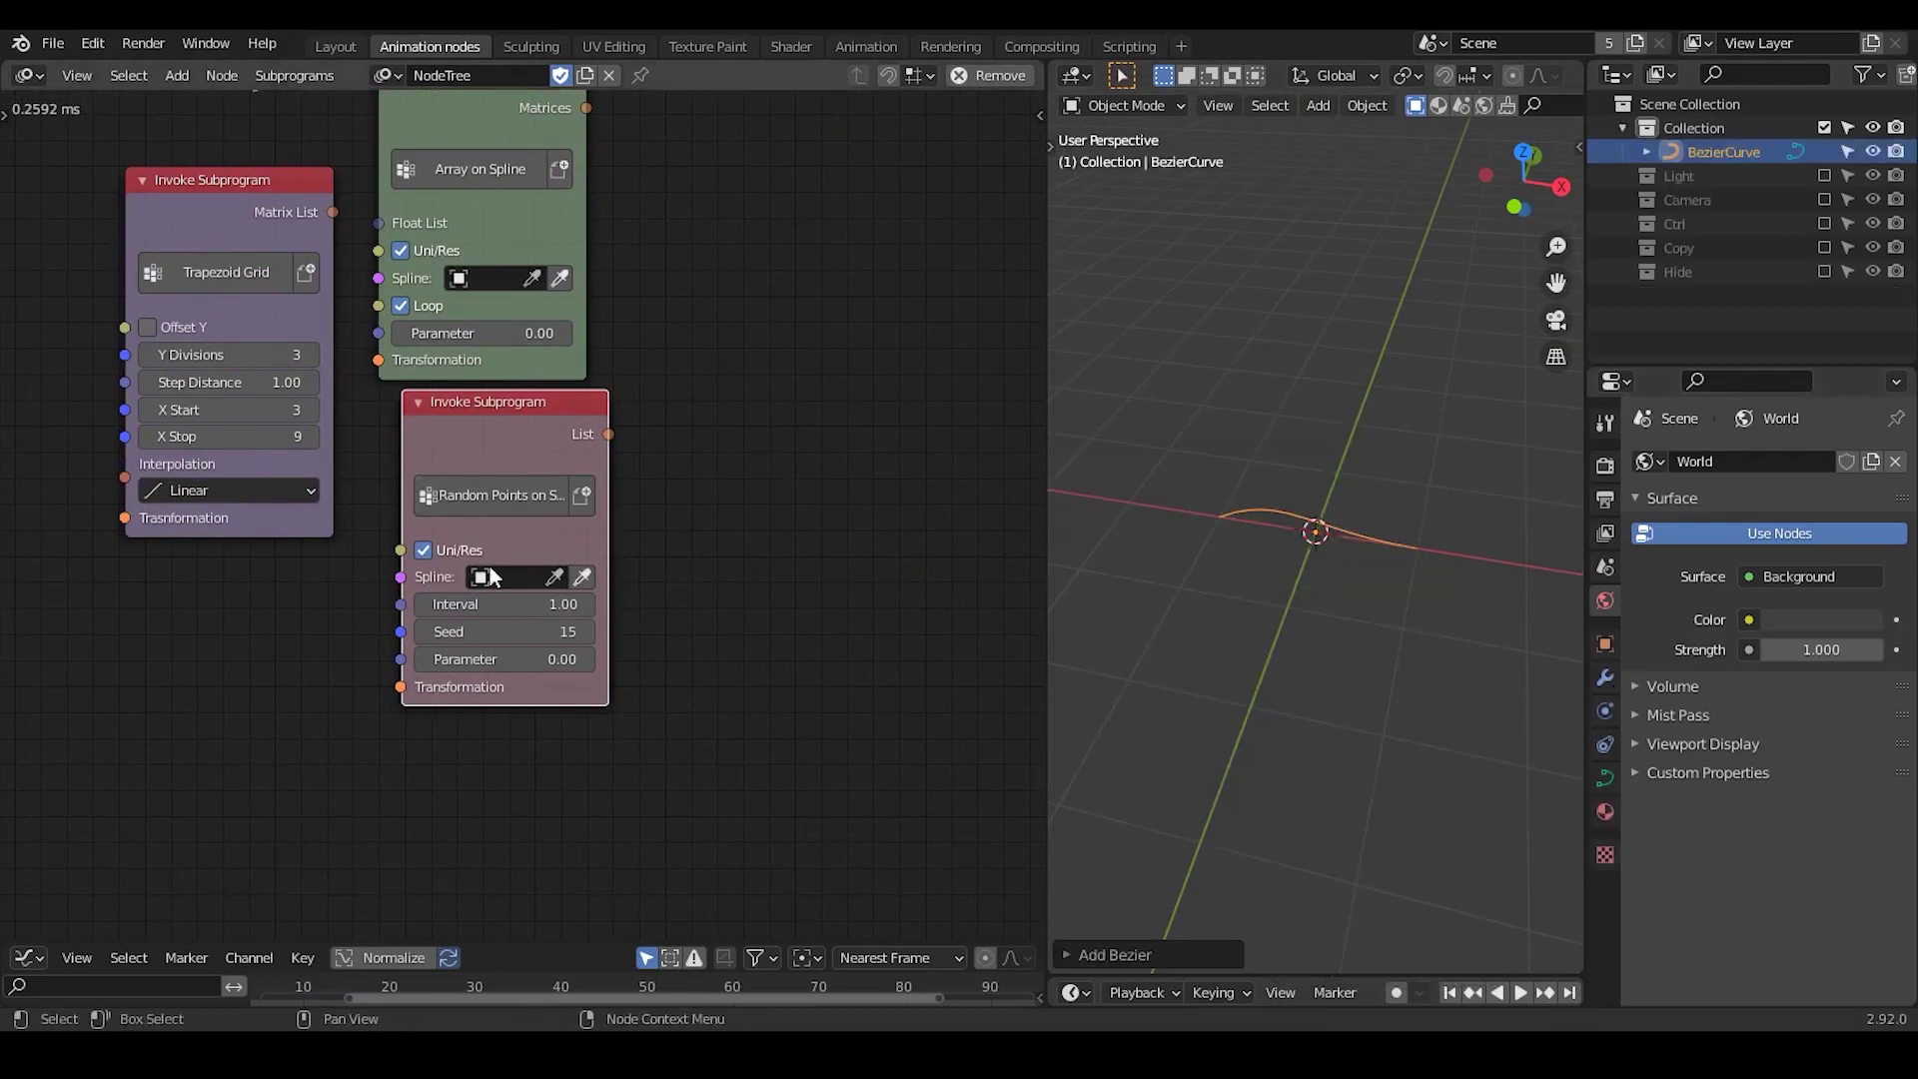
Assign the Bezier curve as the spline of the Random Points on Spline node and connect its List output to a new 3D Viewer node
left_click(582, 576)
key("ctrl+a")
type("3d")
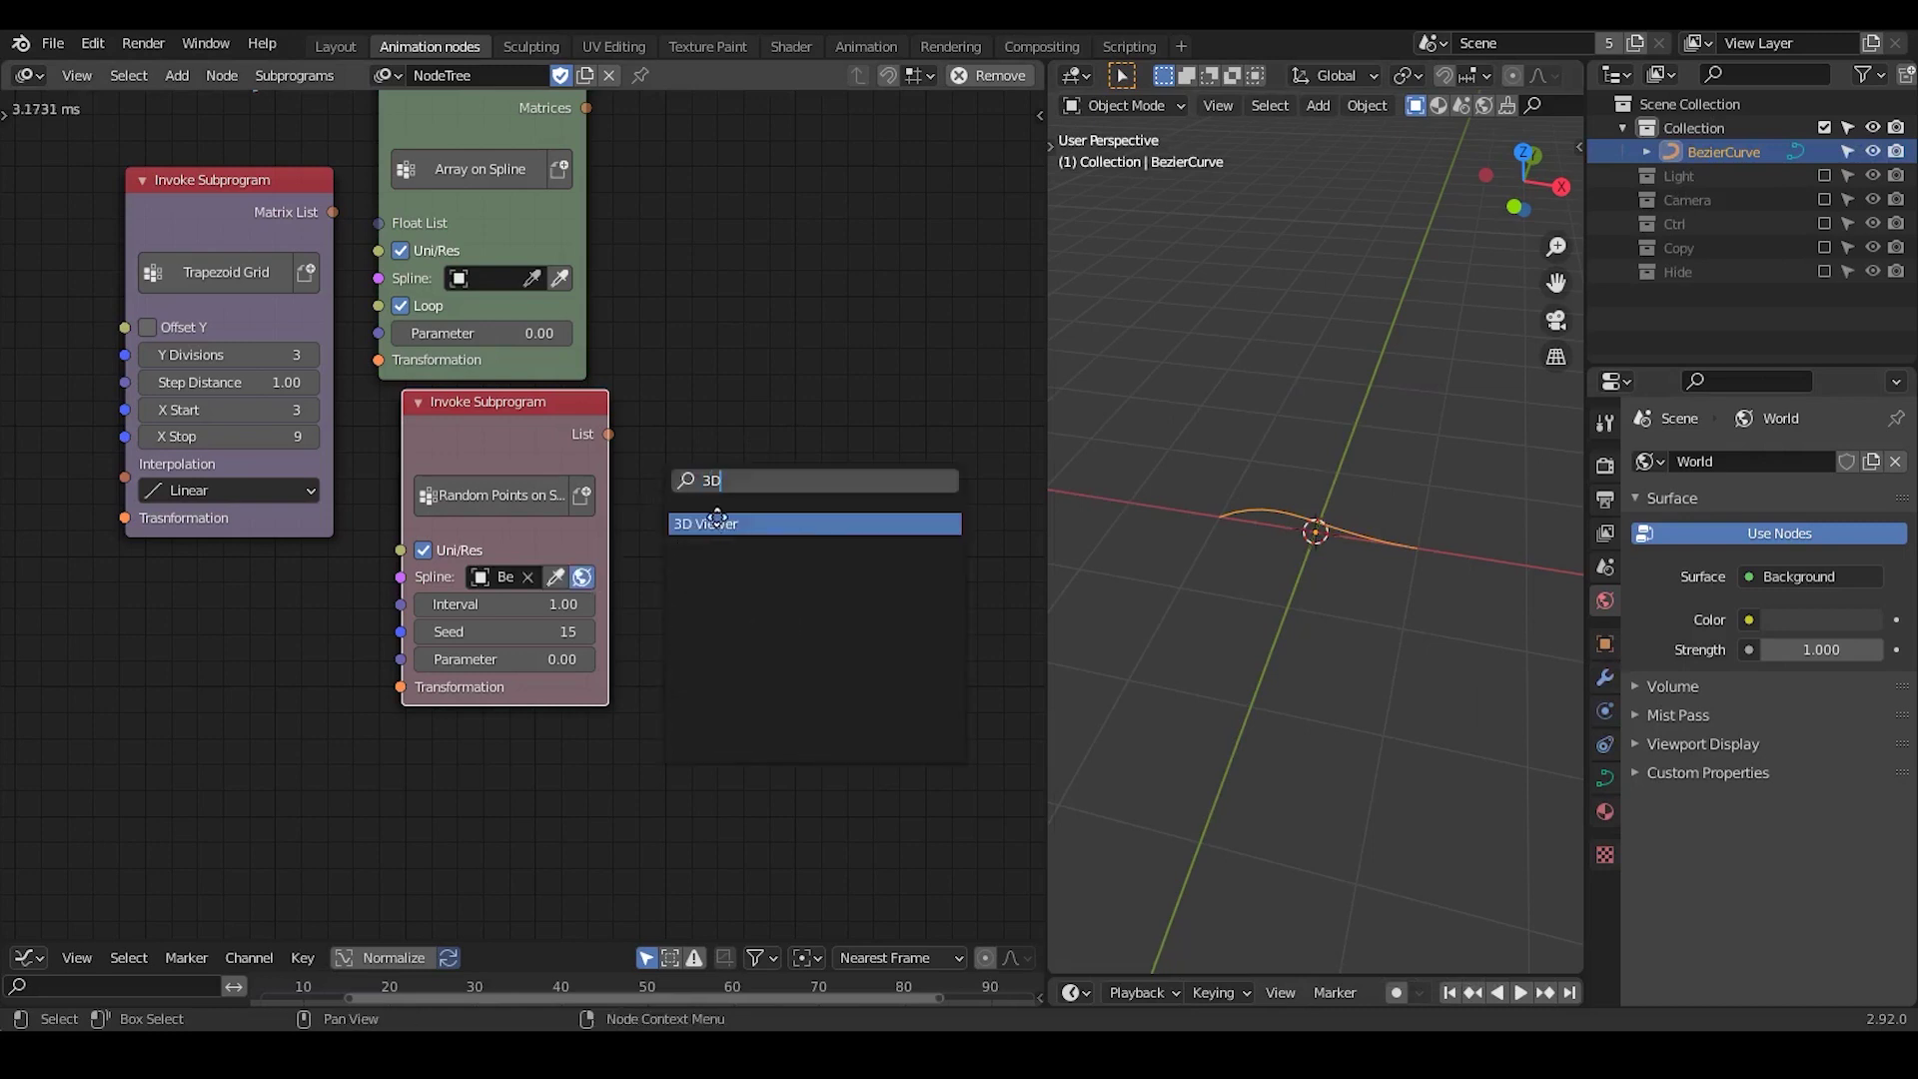
key("Return")
left_click(742, 437)
left_click_drag(609, 433, 686, 441)
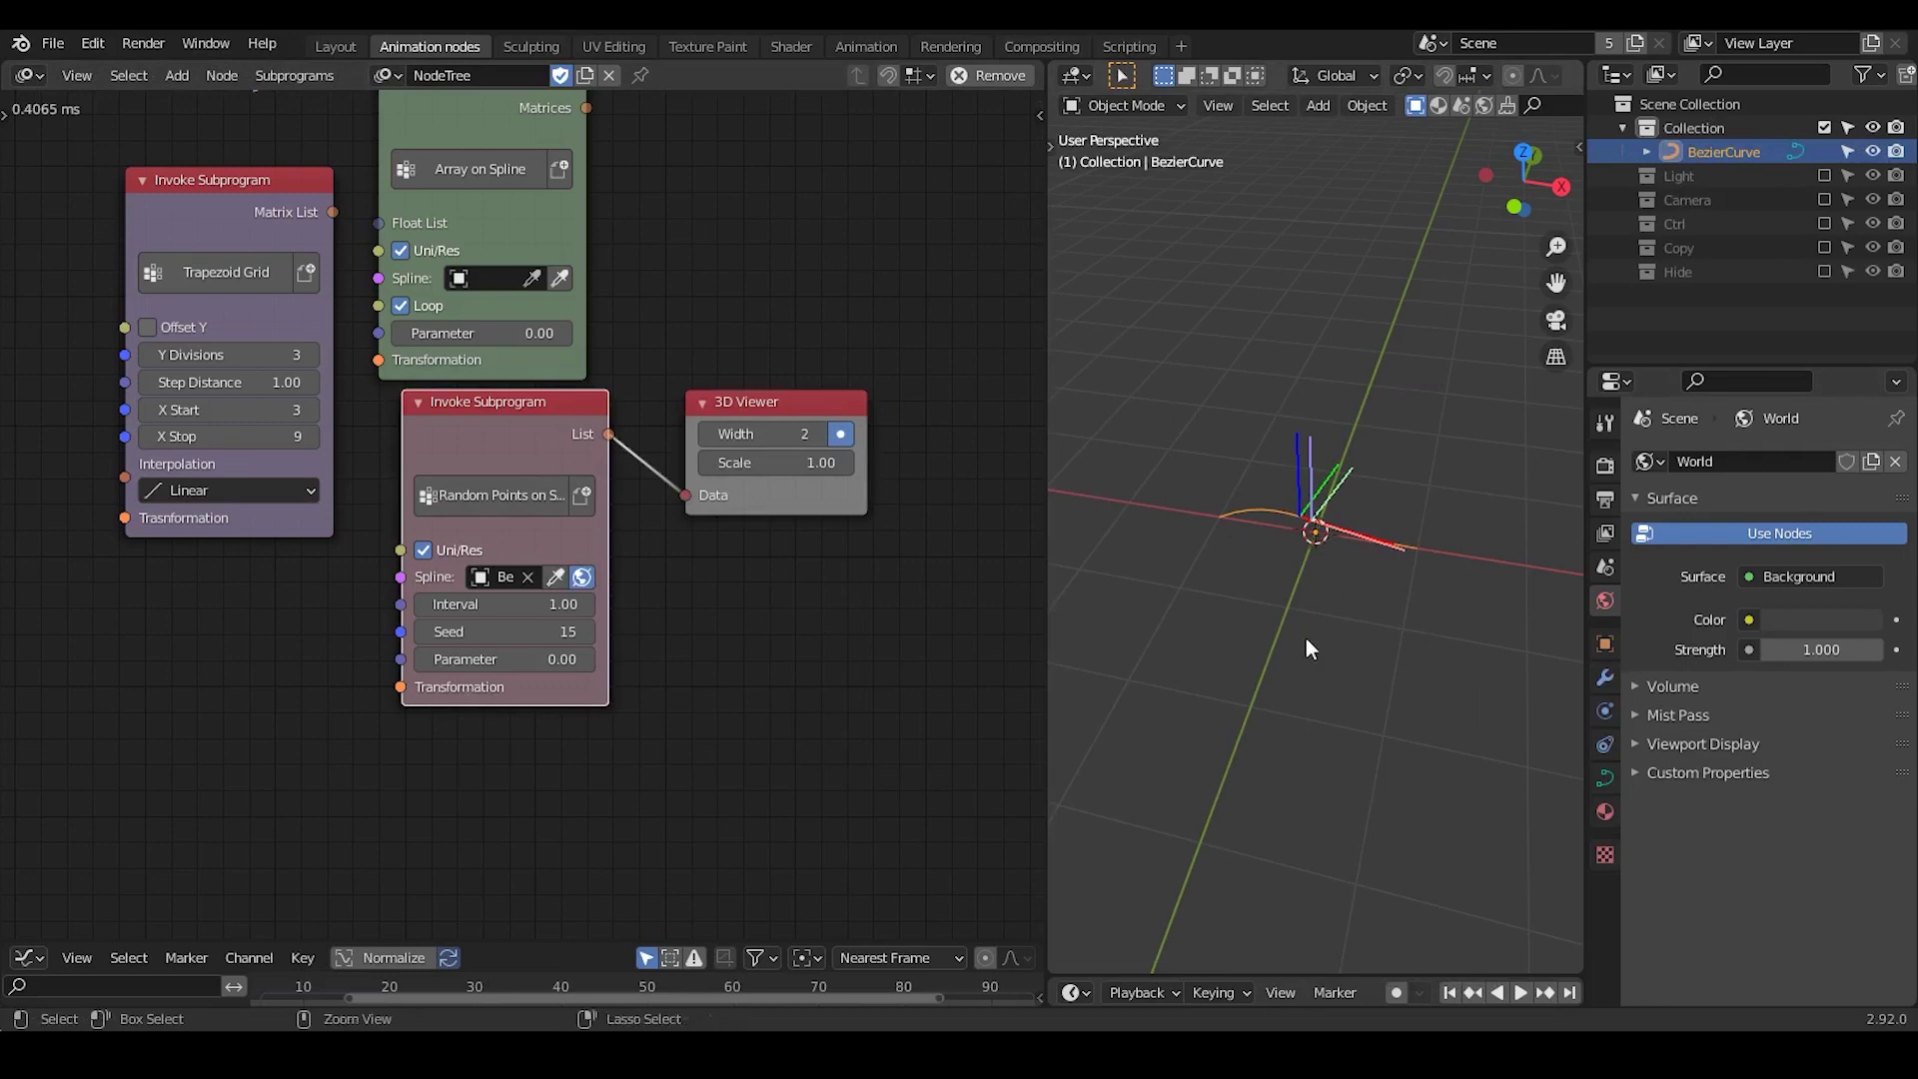
Set the Random Points on Spline node's Interval to 0.13 and its Parameter to 1.89
middle_click_drag(1307, 576, 1156, 570)
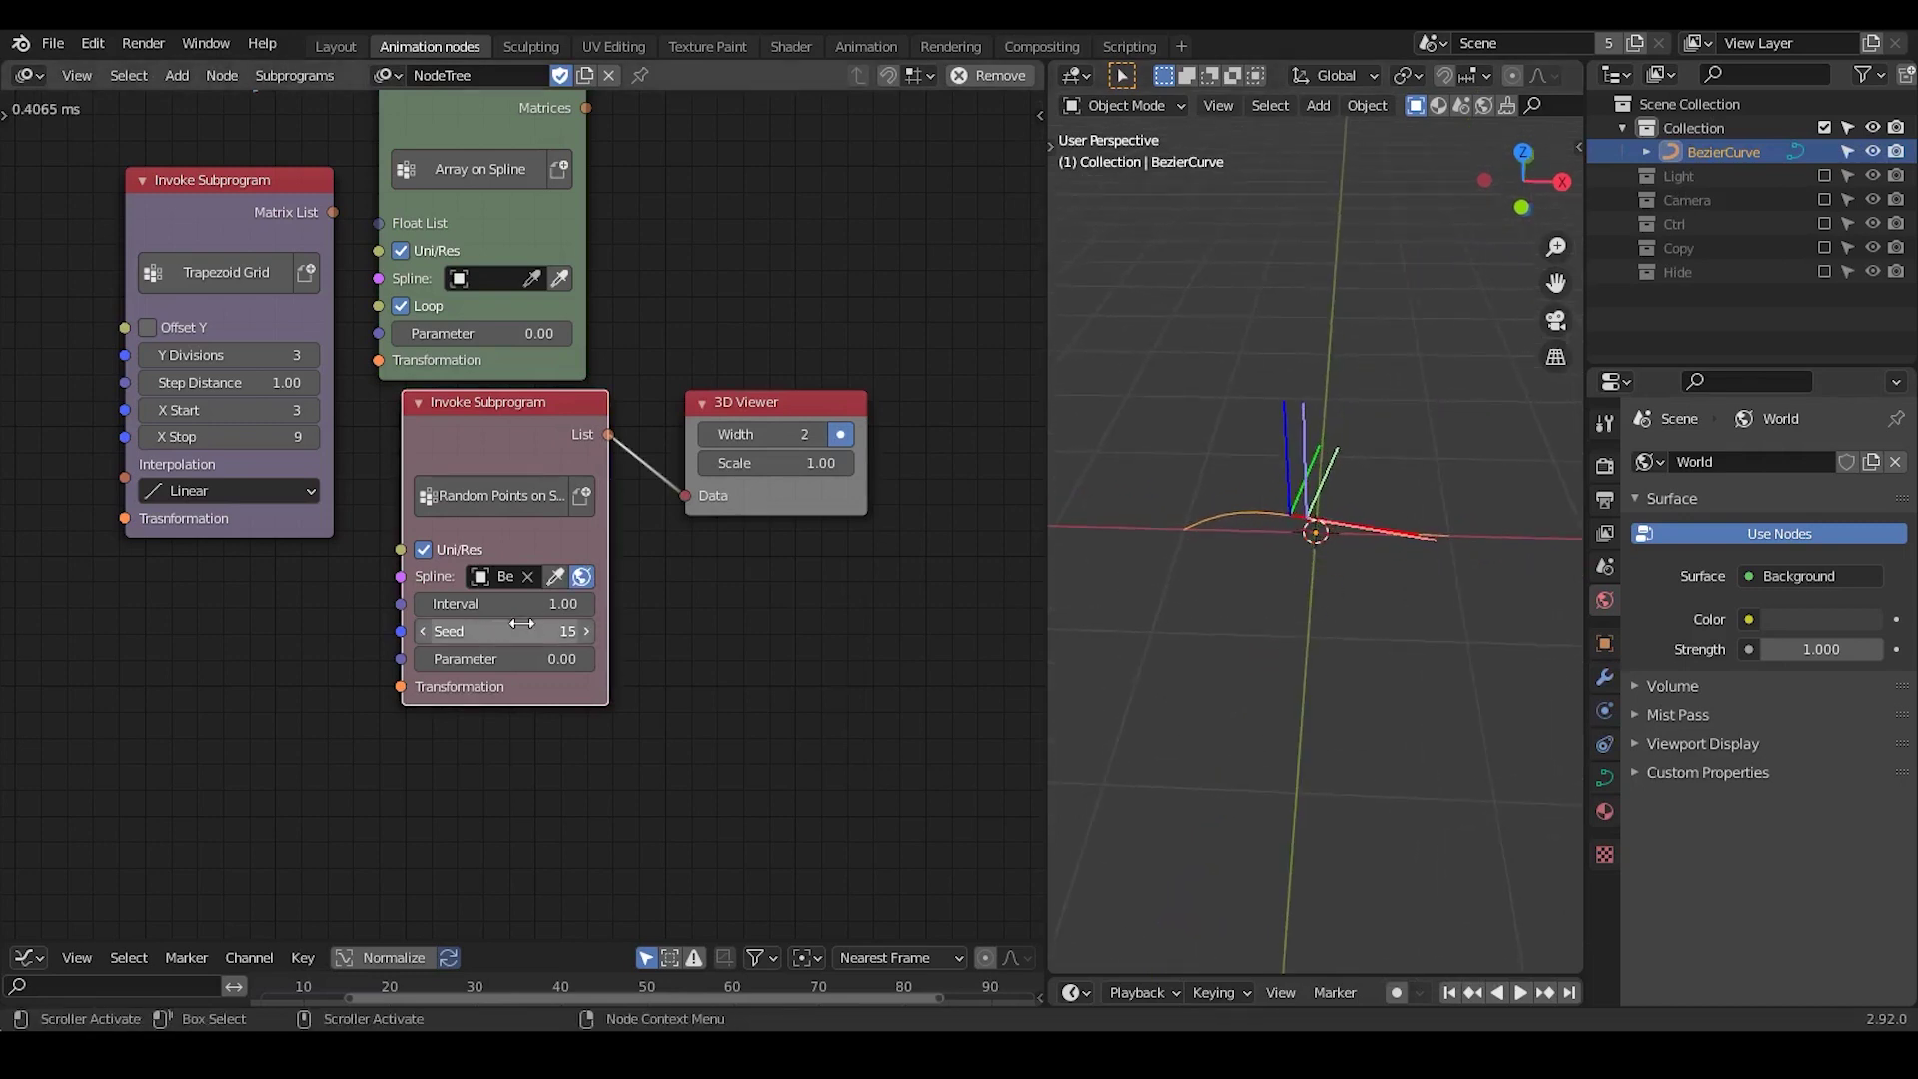
left_click_drag(505, 659, 400, 605)
Scale the Bezier curve up freehand to several times its size and apply its scale
key("s")
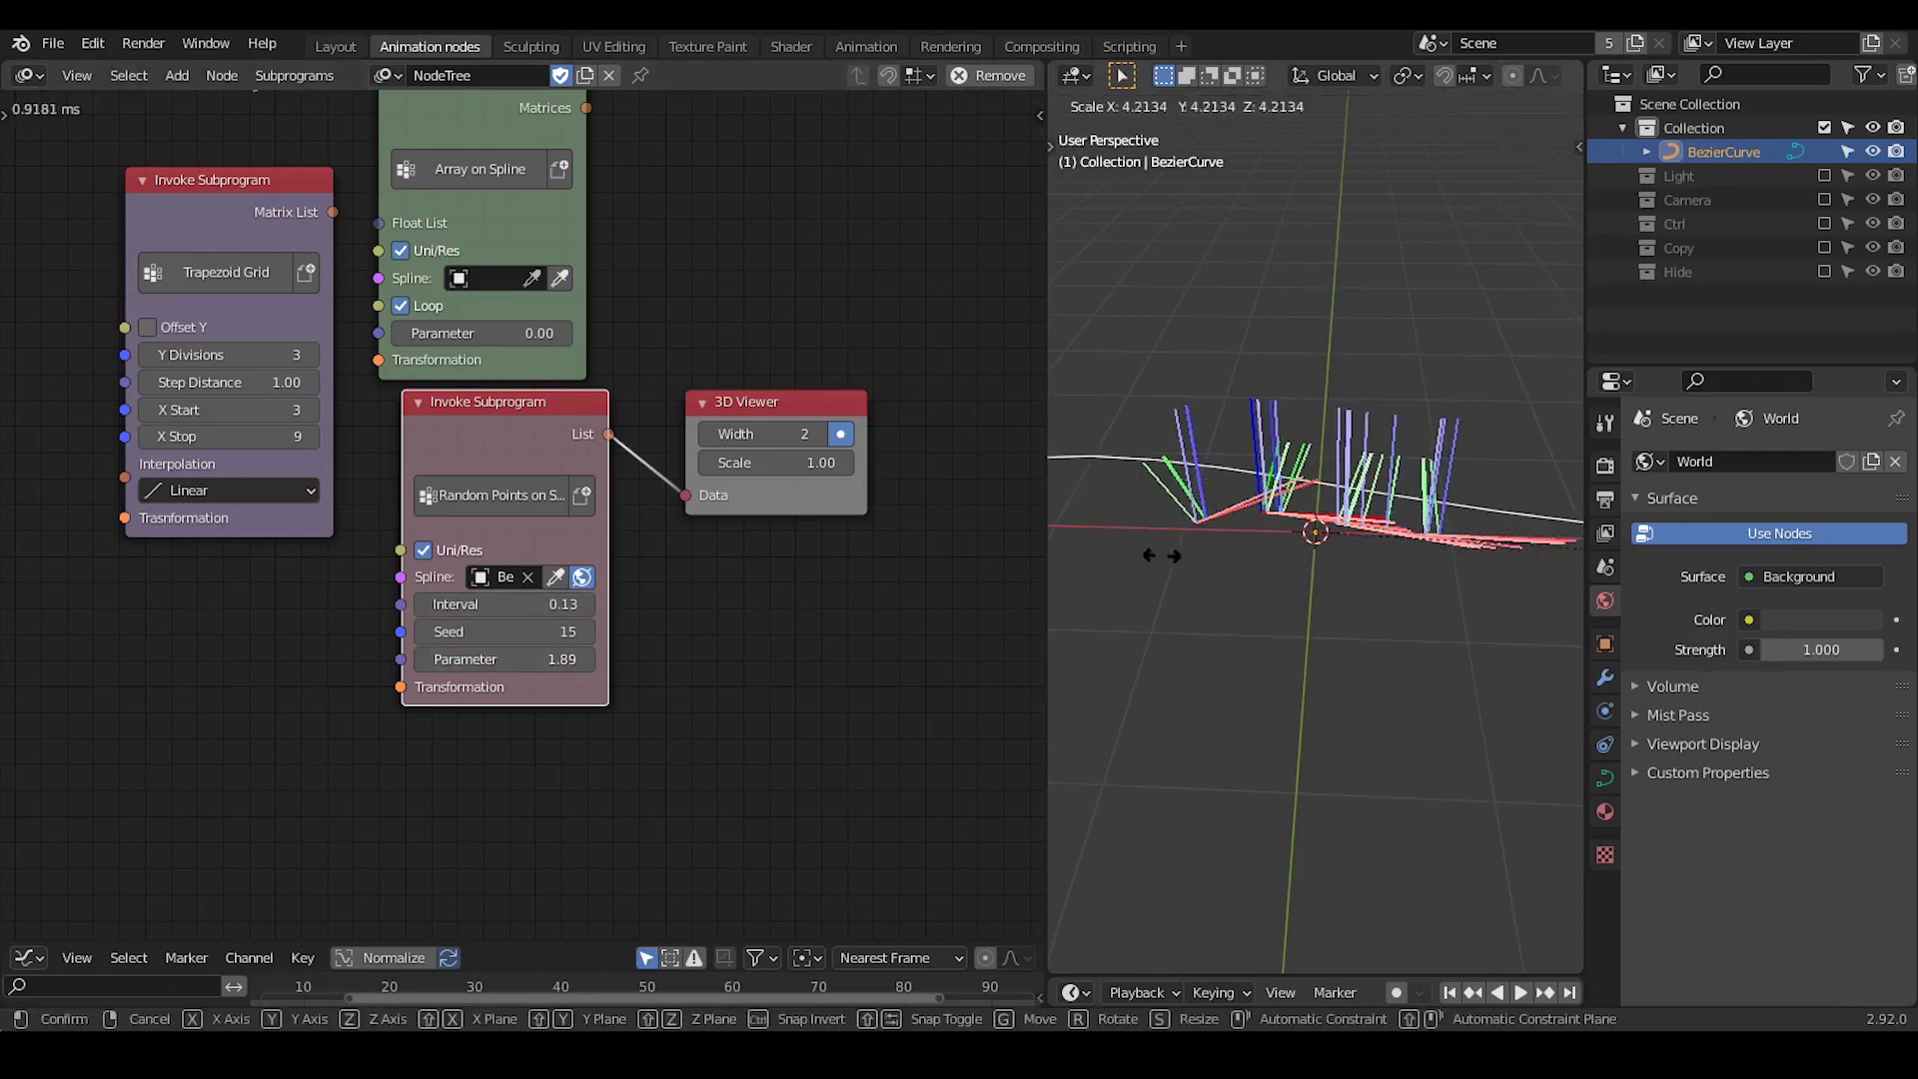
left_click(1147, 541)
key("s")
left_click(1303, 549)
key("ctrl+a")
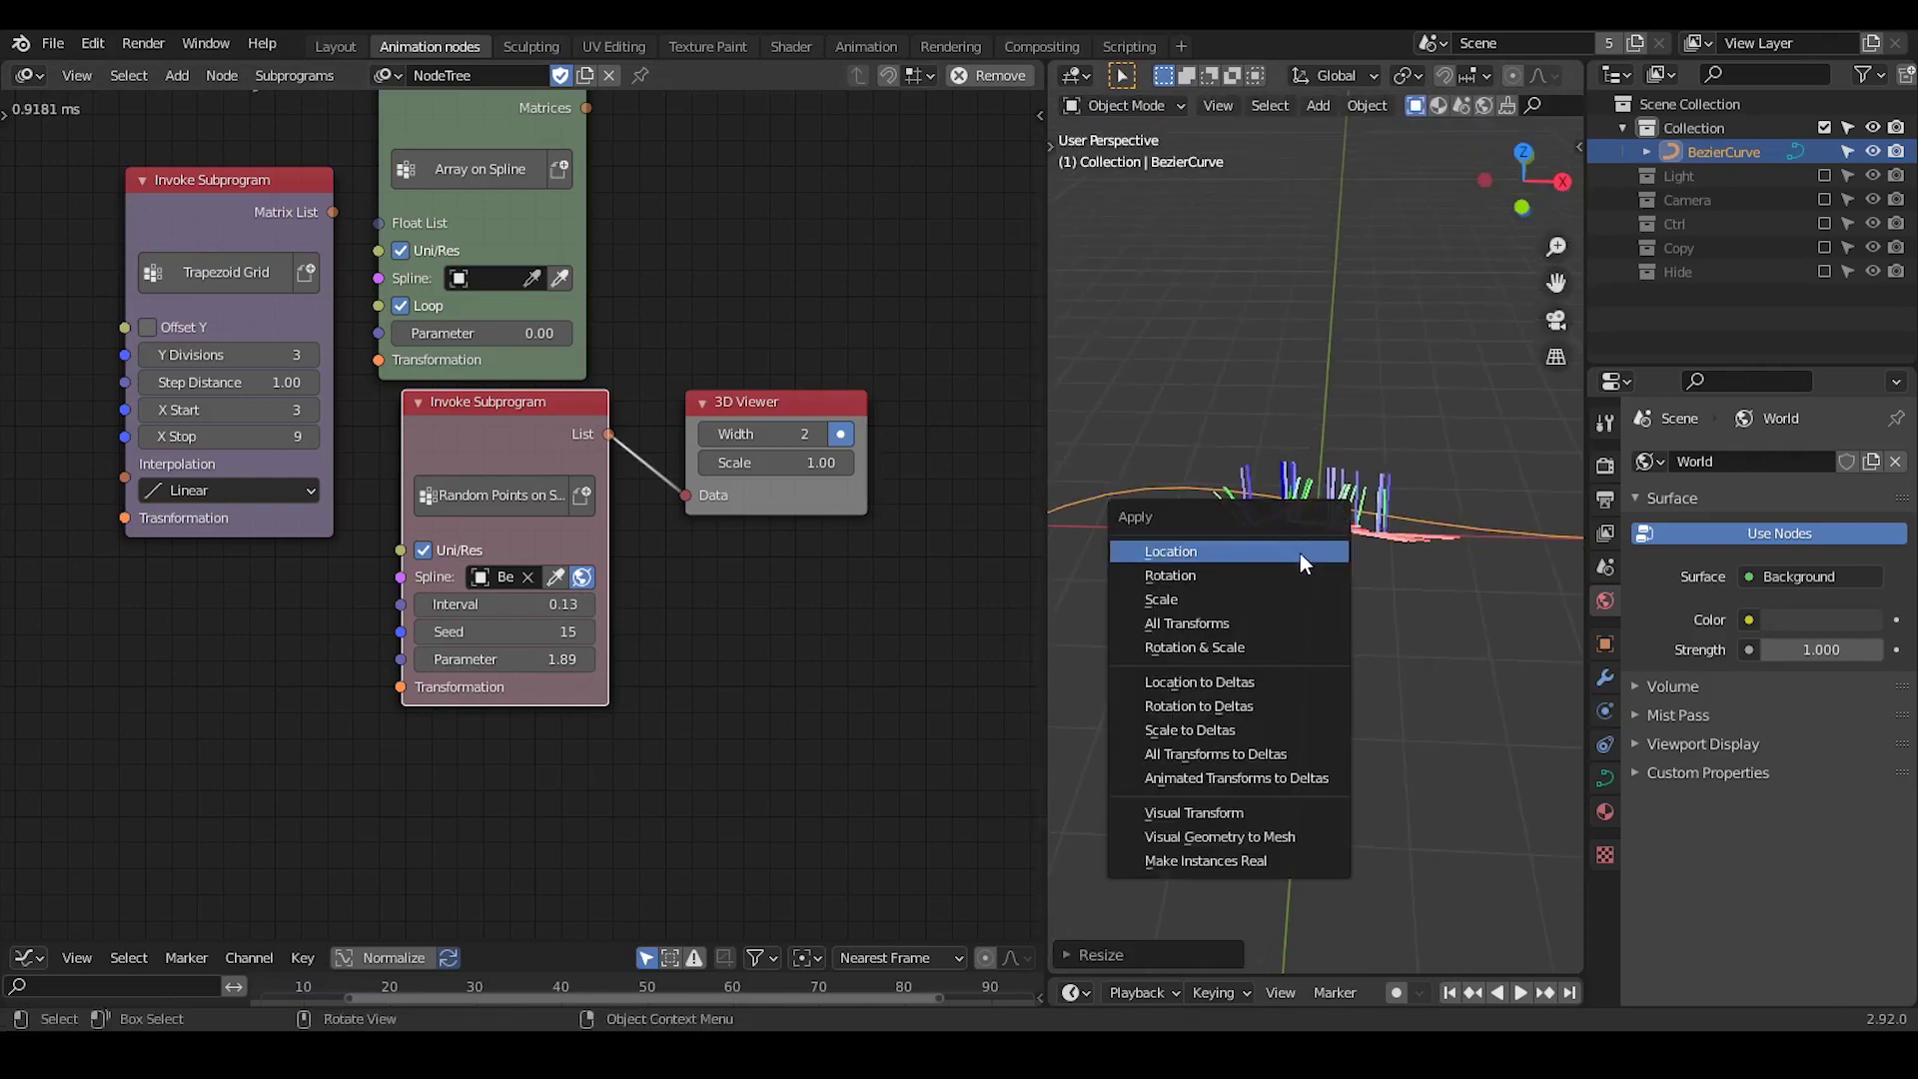
left_click(1289, 599)
Advance the animation to frame 3
scroll(1453, 995, "down", 5)
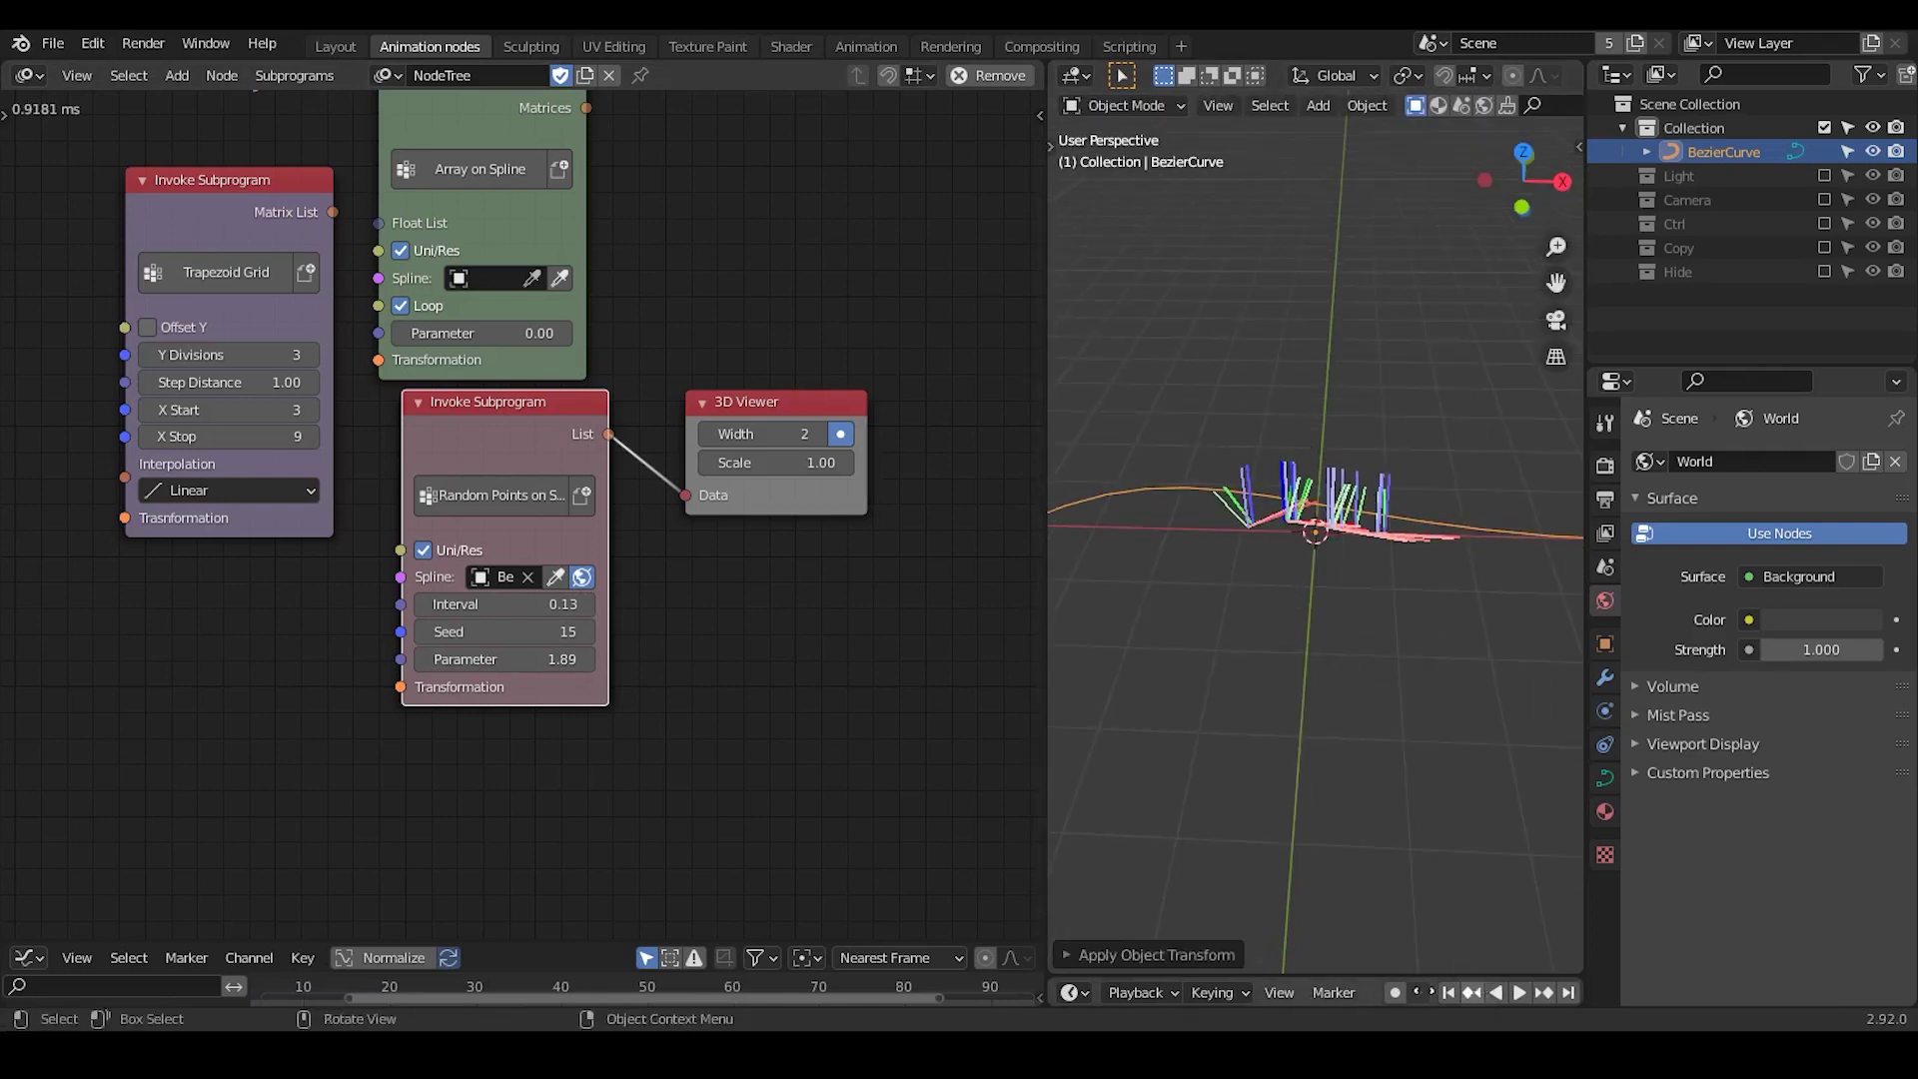
left_click(1425, 985)
left_click(1425, 985)
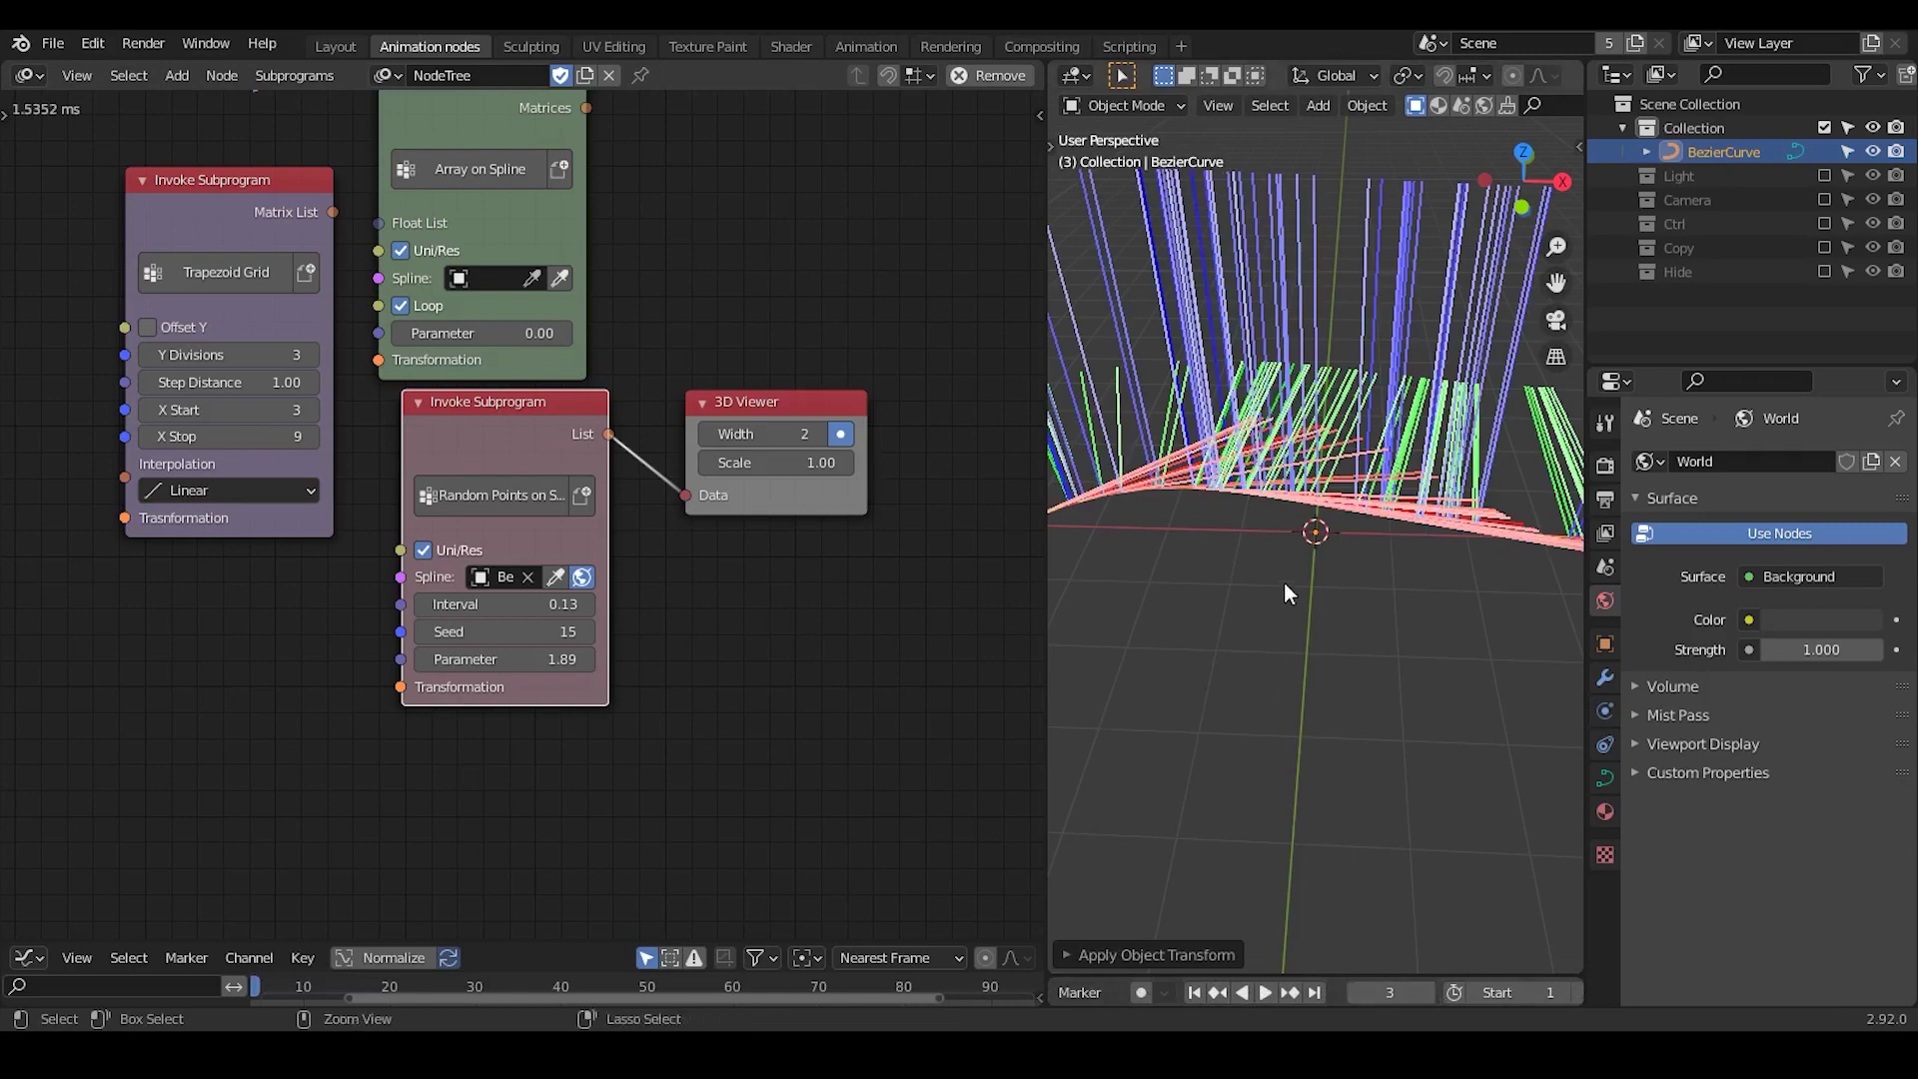
Set the Random Points on Spline node's Interval to 0.67 and its Parameter to 4.18
left_click_drag(500, 603, 562, 604)
middle_click_drag(1289, 539, 1231, 541)
mouse_move(465, 659)
left_mouse_down()
mouse_move(525, 659)
mouse_move(489, 659)
left_mouse_up()
Delete the 3D Viewer node attached to the Random Points on Spline node
left_click_drag(845, 363, 603, 513)
left_click(717, 386)
left_click(841, 434)
left_click(790, 401)
key("x")
Handwrite the annotation "2.3" above the Trapezoid Grid node, erasing and redrawing misshapen strokes
mouse_move(716, 293)
middle_mouse_down()
mouse_move(740, 580)
mouse_move(759, 523)
middle_mouse_up()
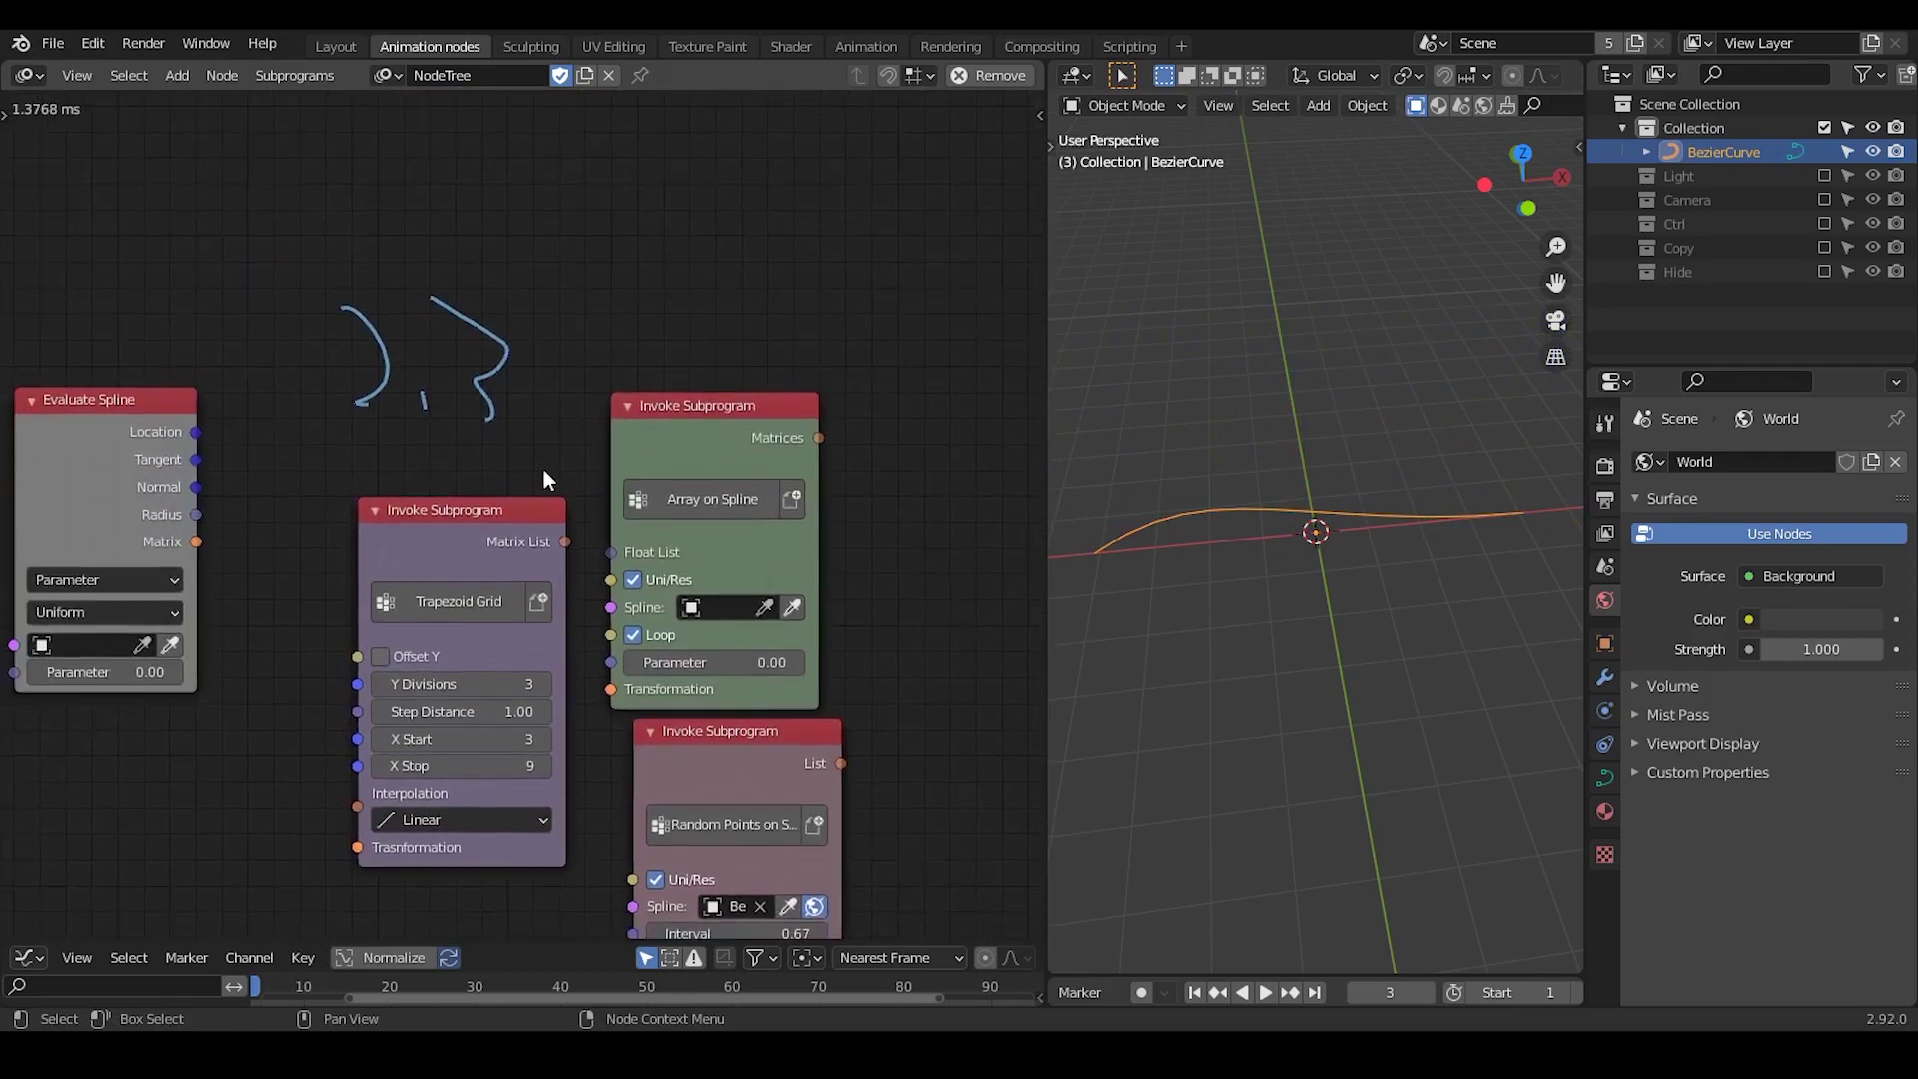
key("d")
mouse_move(352, 275)
left_mouse_down()
mouse_move(385, 334)
mouse_move(359, 351)
mouse_move(414, 348)
left_mouse_up()
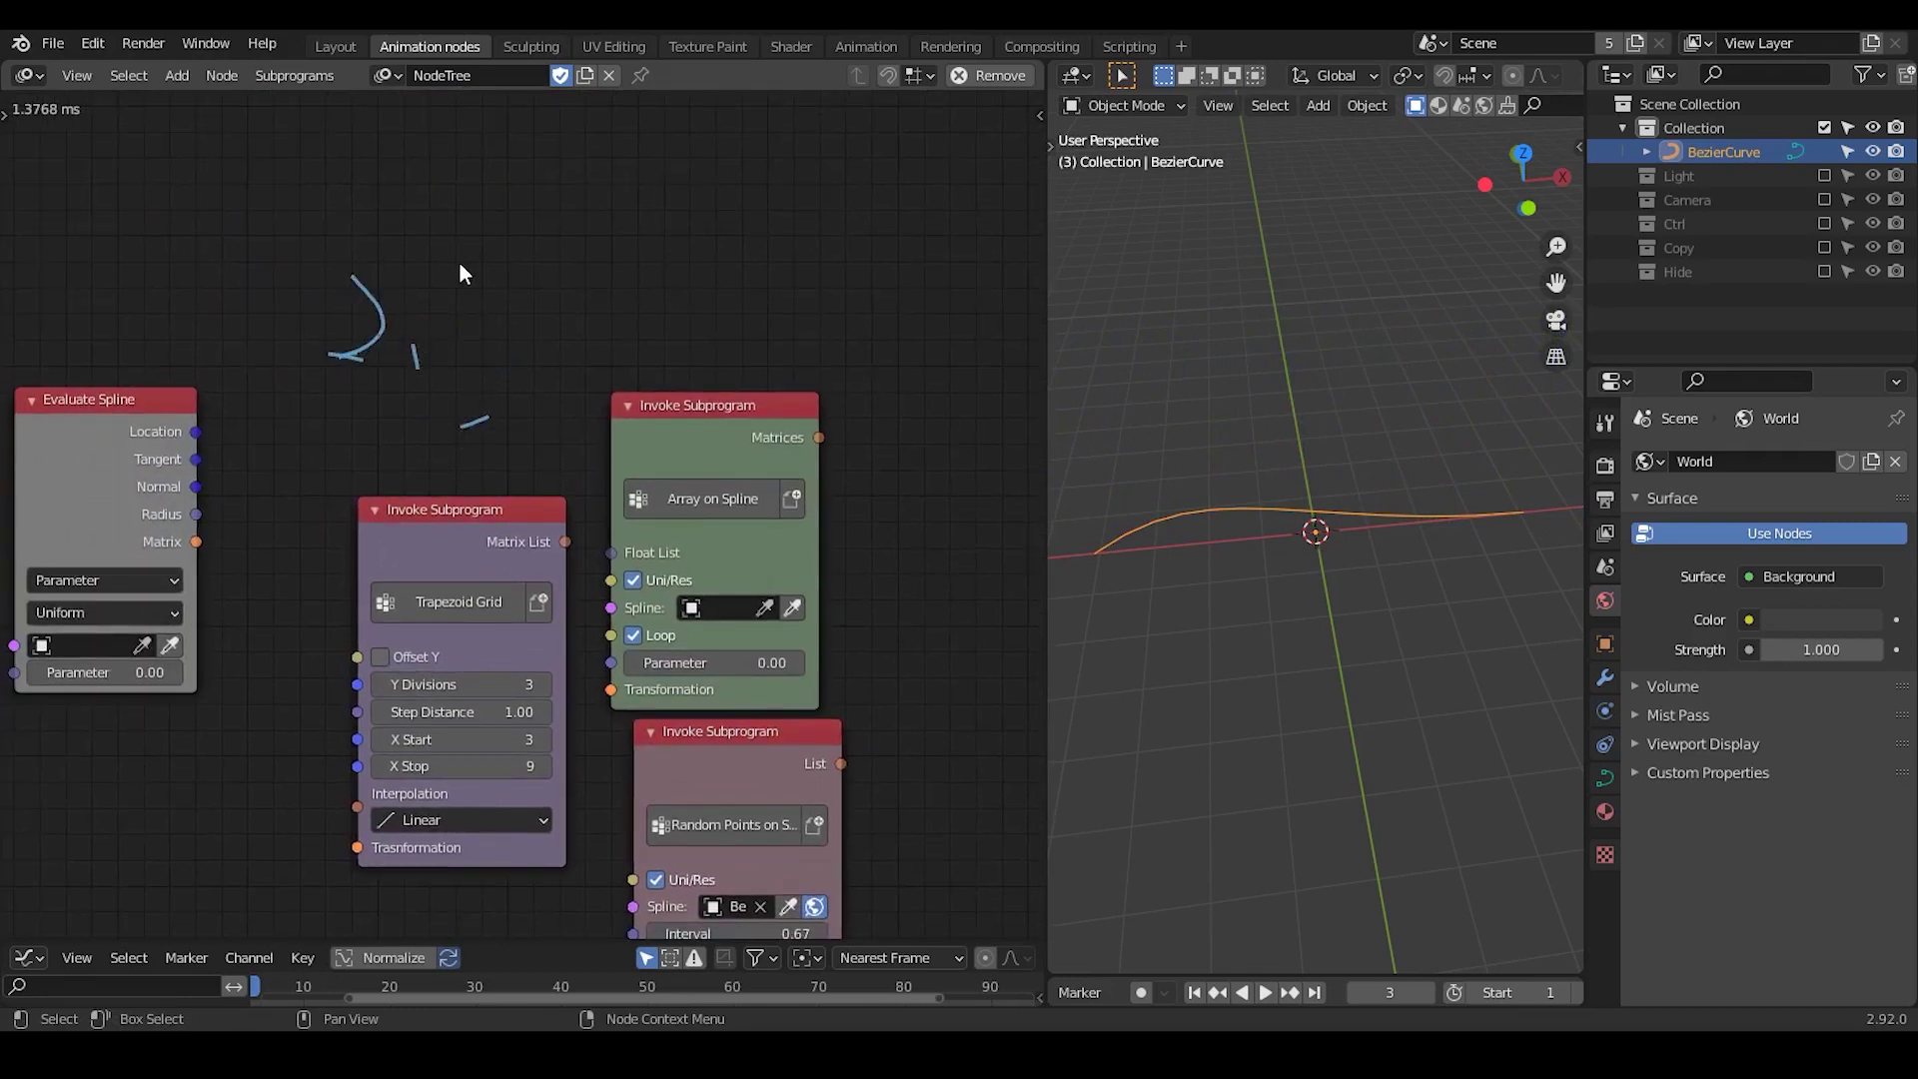
left_click_drag(456, 256, 481, 322)
right_click_drag(489, 420, 462, 446)
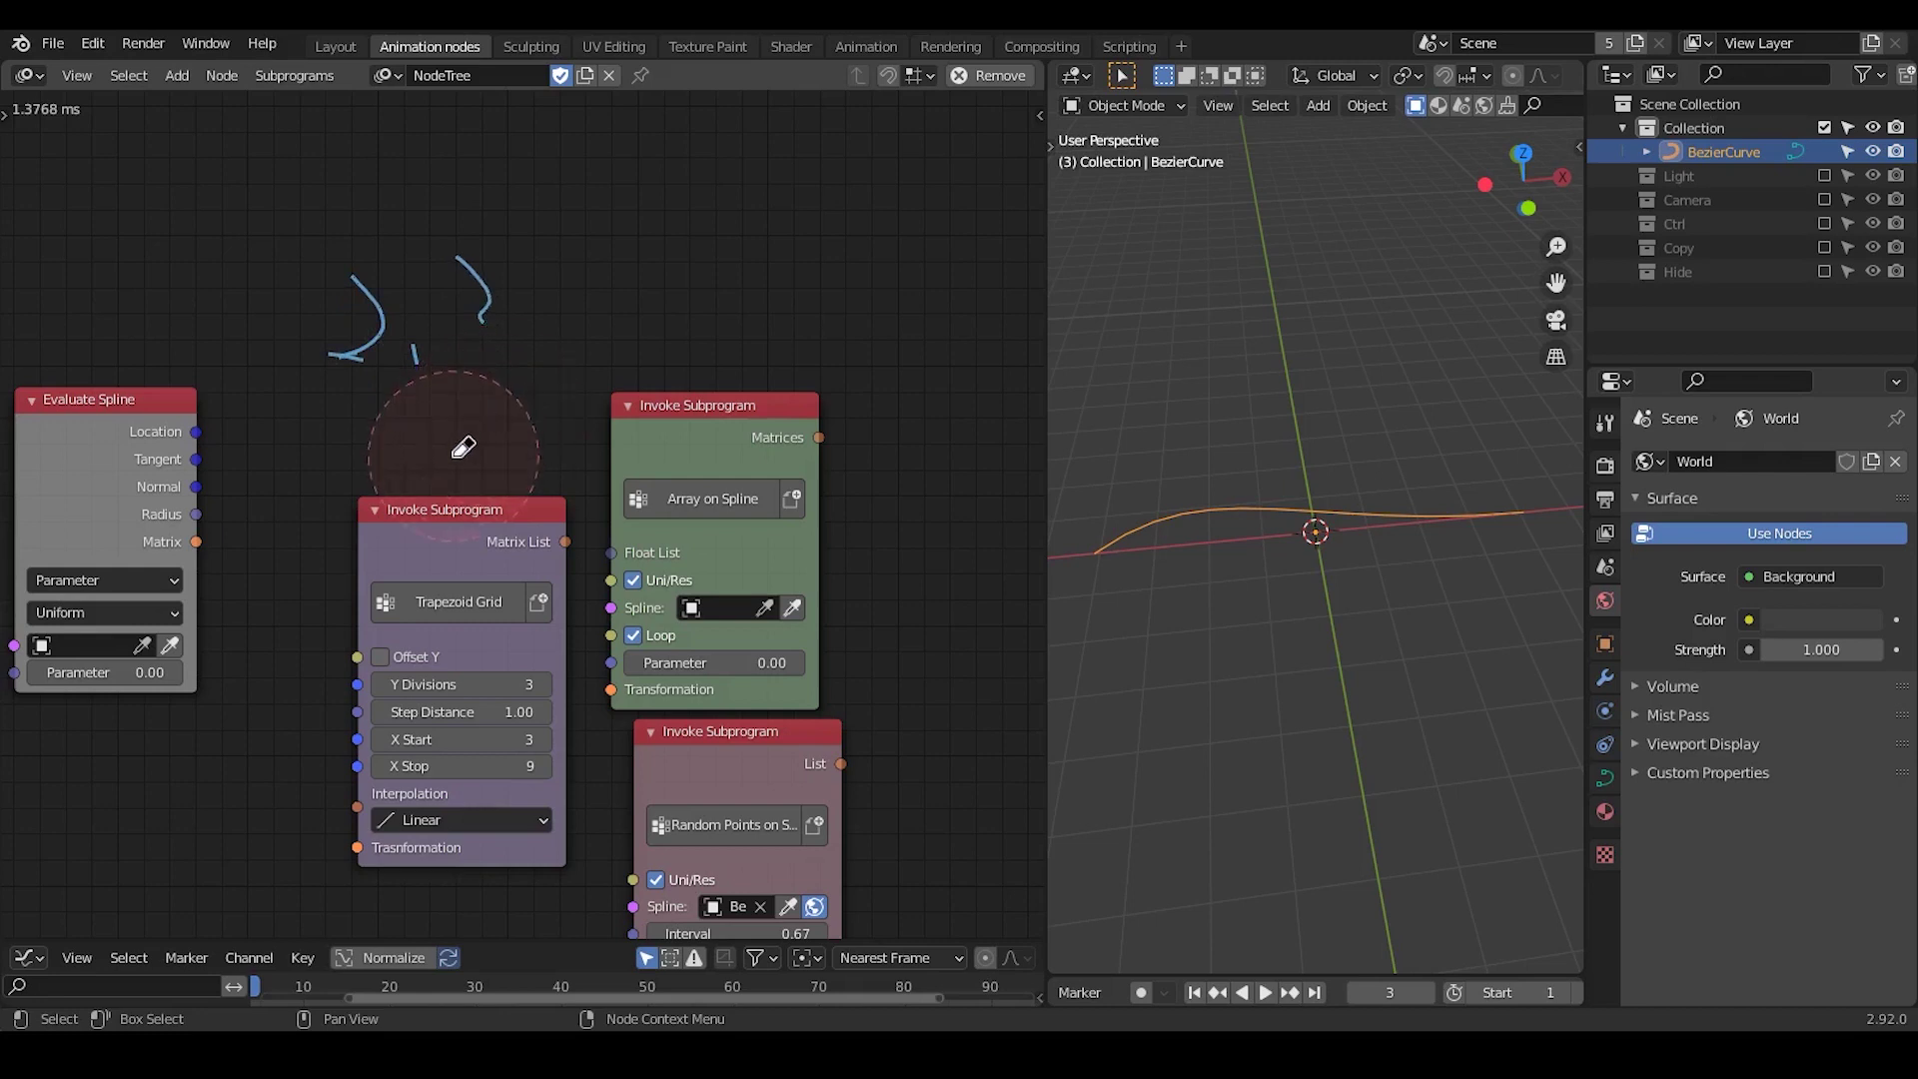
left_click_drag(477, 321, 432, 383)
Handwrite the annotation "11 Mb" above the Array on Spline node
mouse_move(516, 400)
middle_mouse_down()
mouse_move(506, 381)
mouse_move(309, 423)
middle_mouse_up()
mouse_move(488, 178)
left_mouse_down()
mouse_move(482, 254)
mouse_move(537, 176)
mouse_move(670, 172)
mouse_move(728, 240)
mouse_move(691, 262)
left_mouse_up()
mouse_move(640, 424)
middle_mouse_down()
mouse_move(825, 357)
mouse_move(826, 328)
middle_mouse_up()
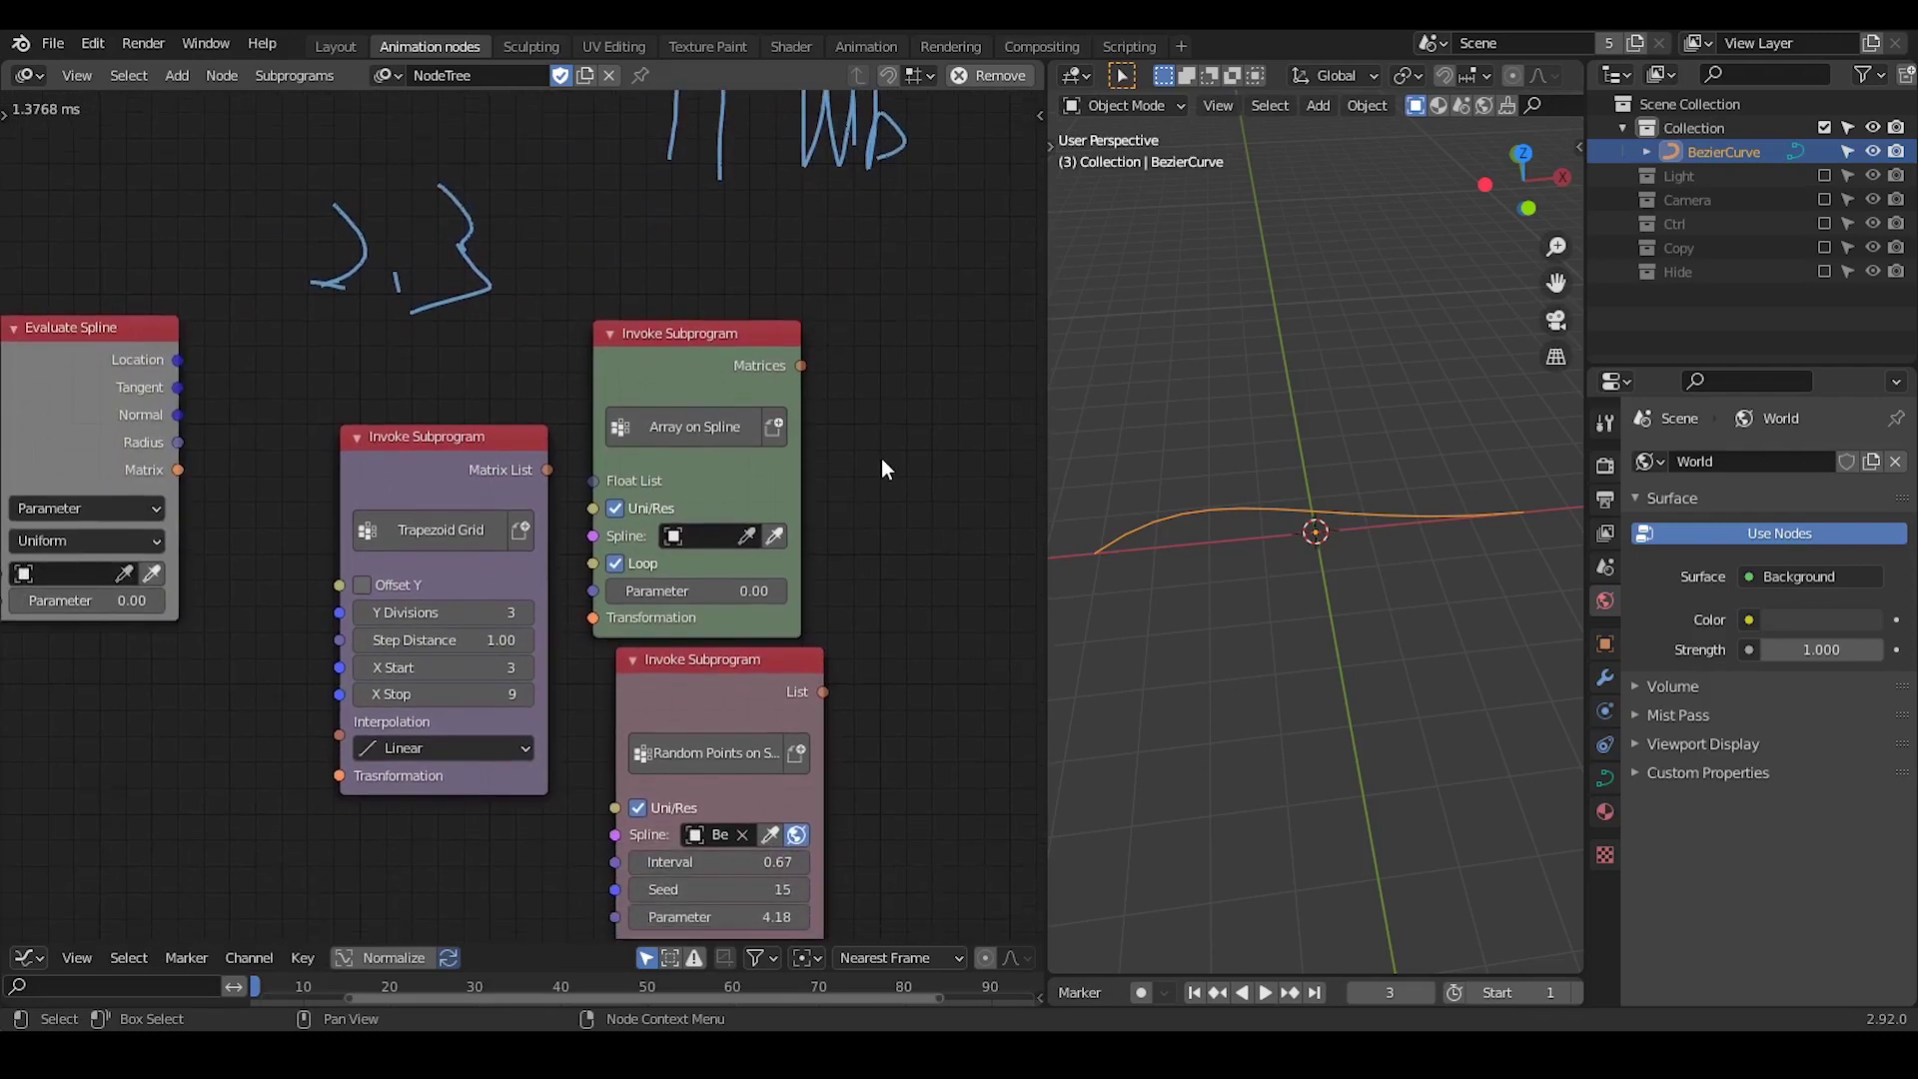
Delete the Evaluate Spline node and underline the handwritten "11 Mb" note
mouse_move(705, 270)
middle_mouse_down()
mouse_move(651, 327)
mouse_move(662, 364)
mouse_move(588, 398)
middle_mouse_up()
left_click(177, 448)
key("x")
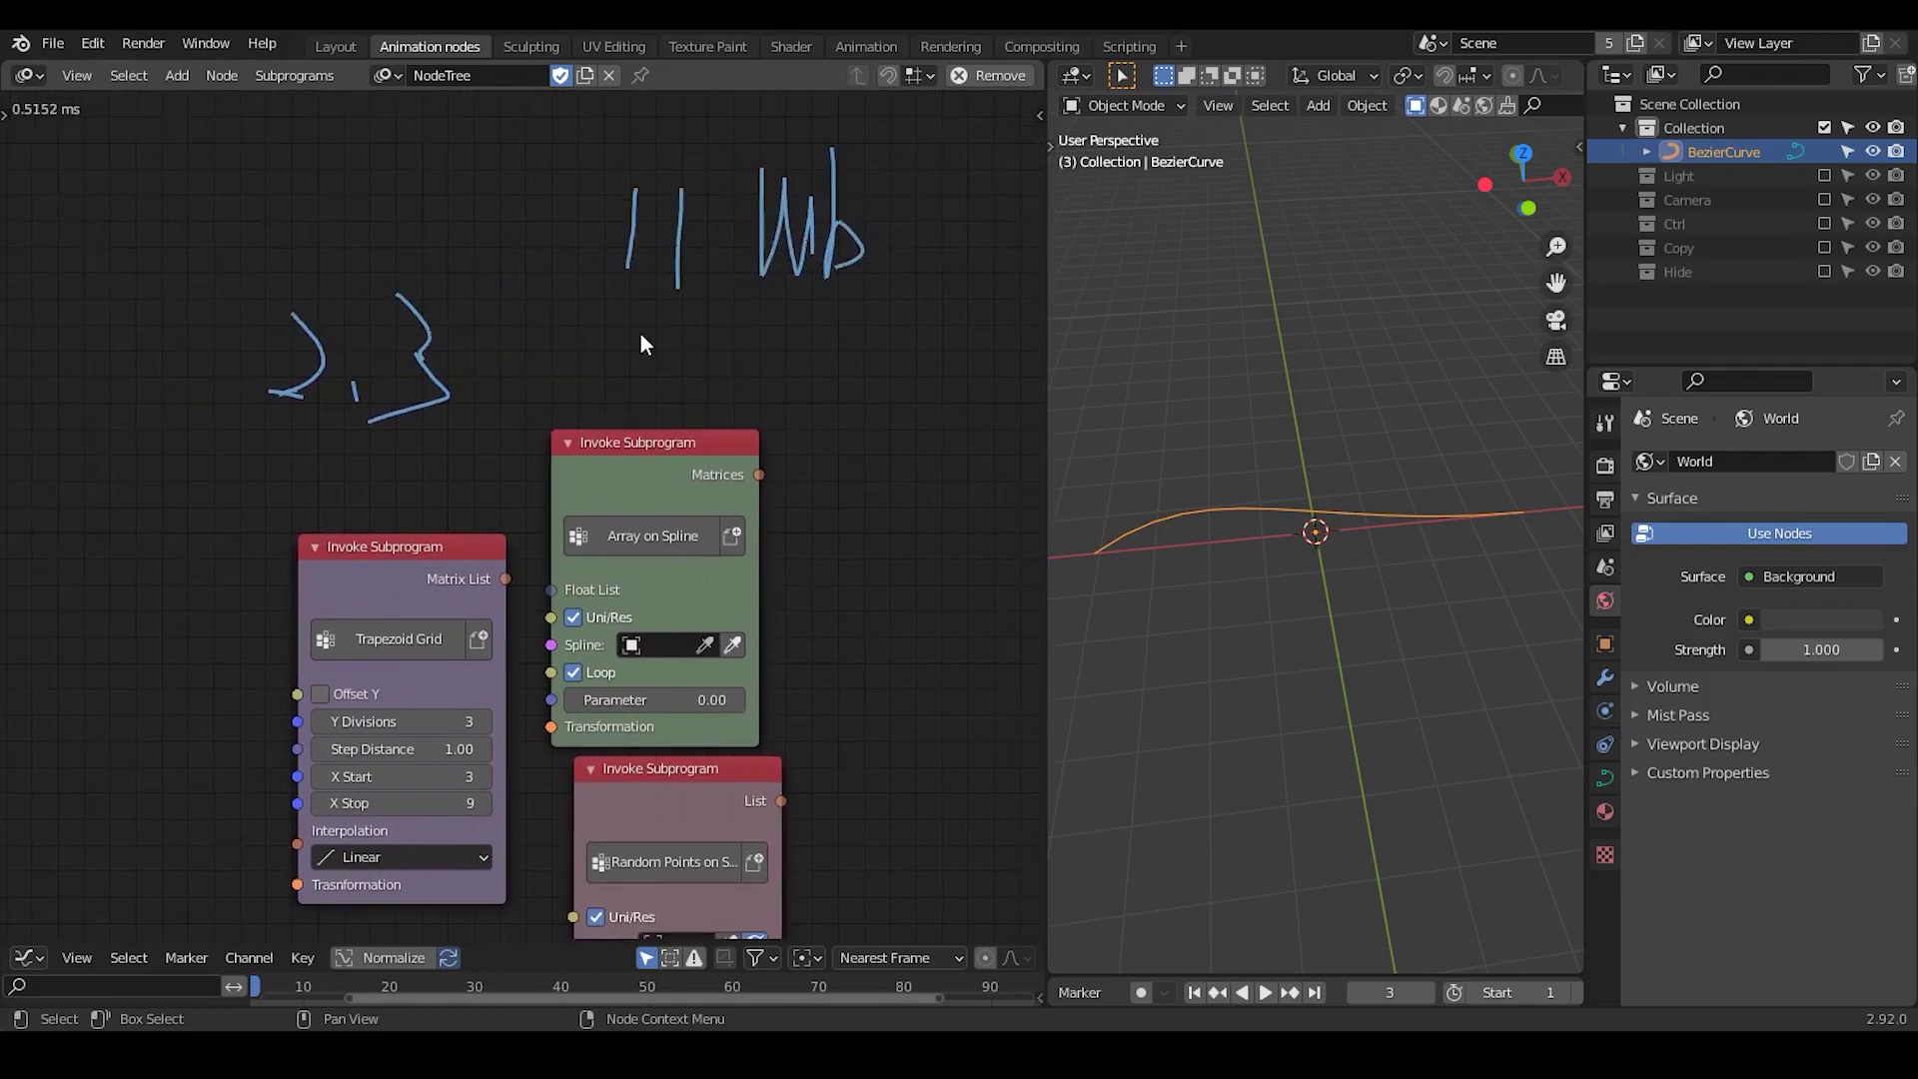
left_click_drag(619, 326, 1027, 326)
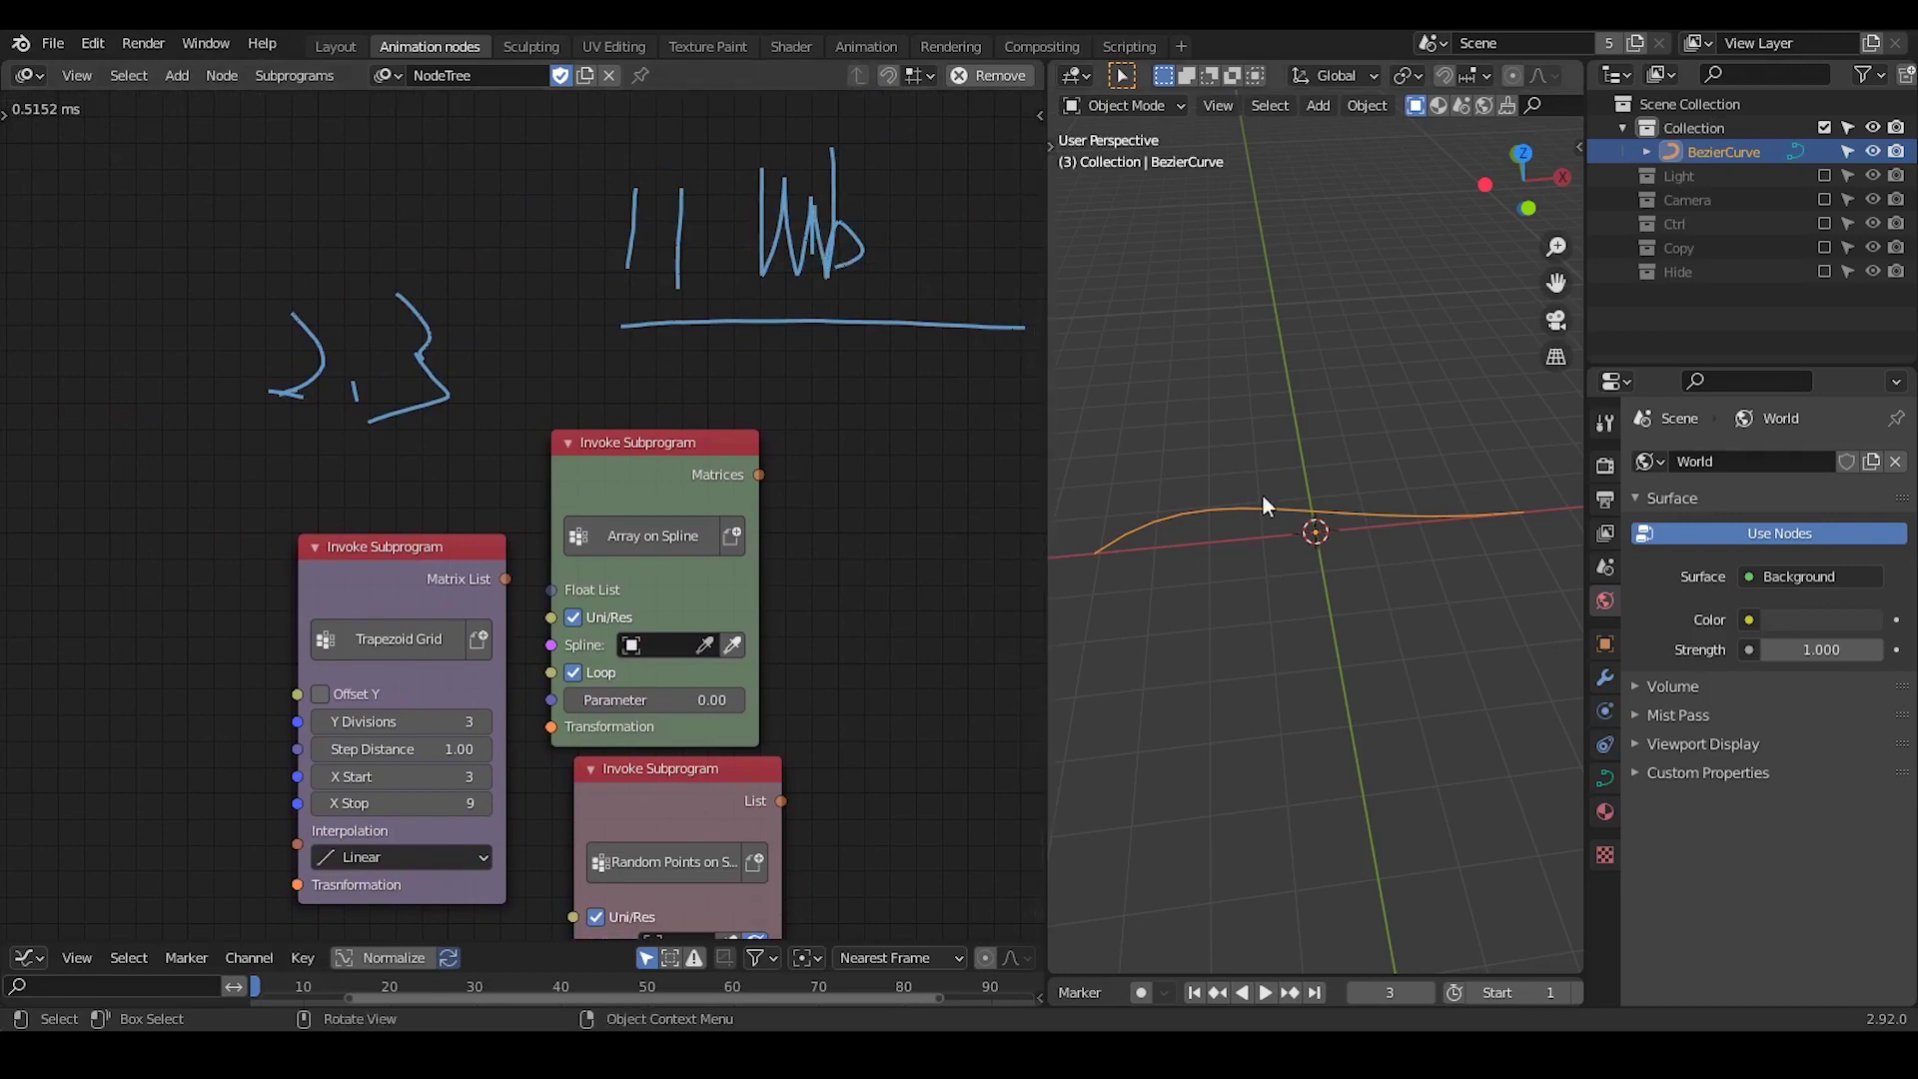
Add a mesh cube to the scene at the 3D cursor
key("shift+a")
mouse_move(1323, 382)
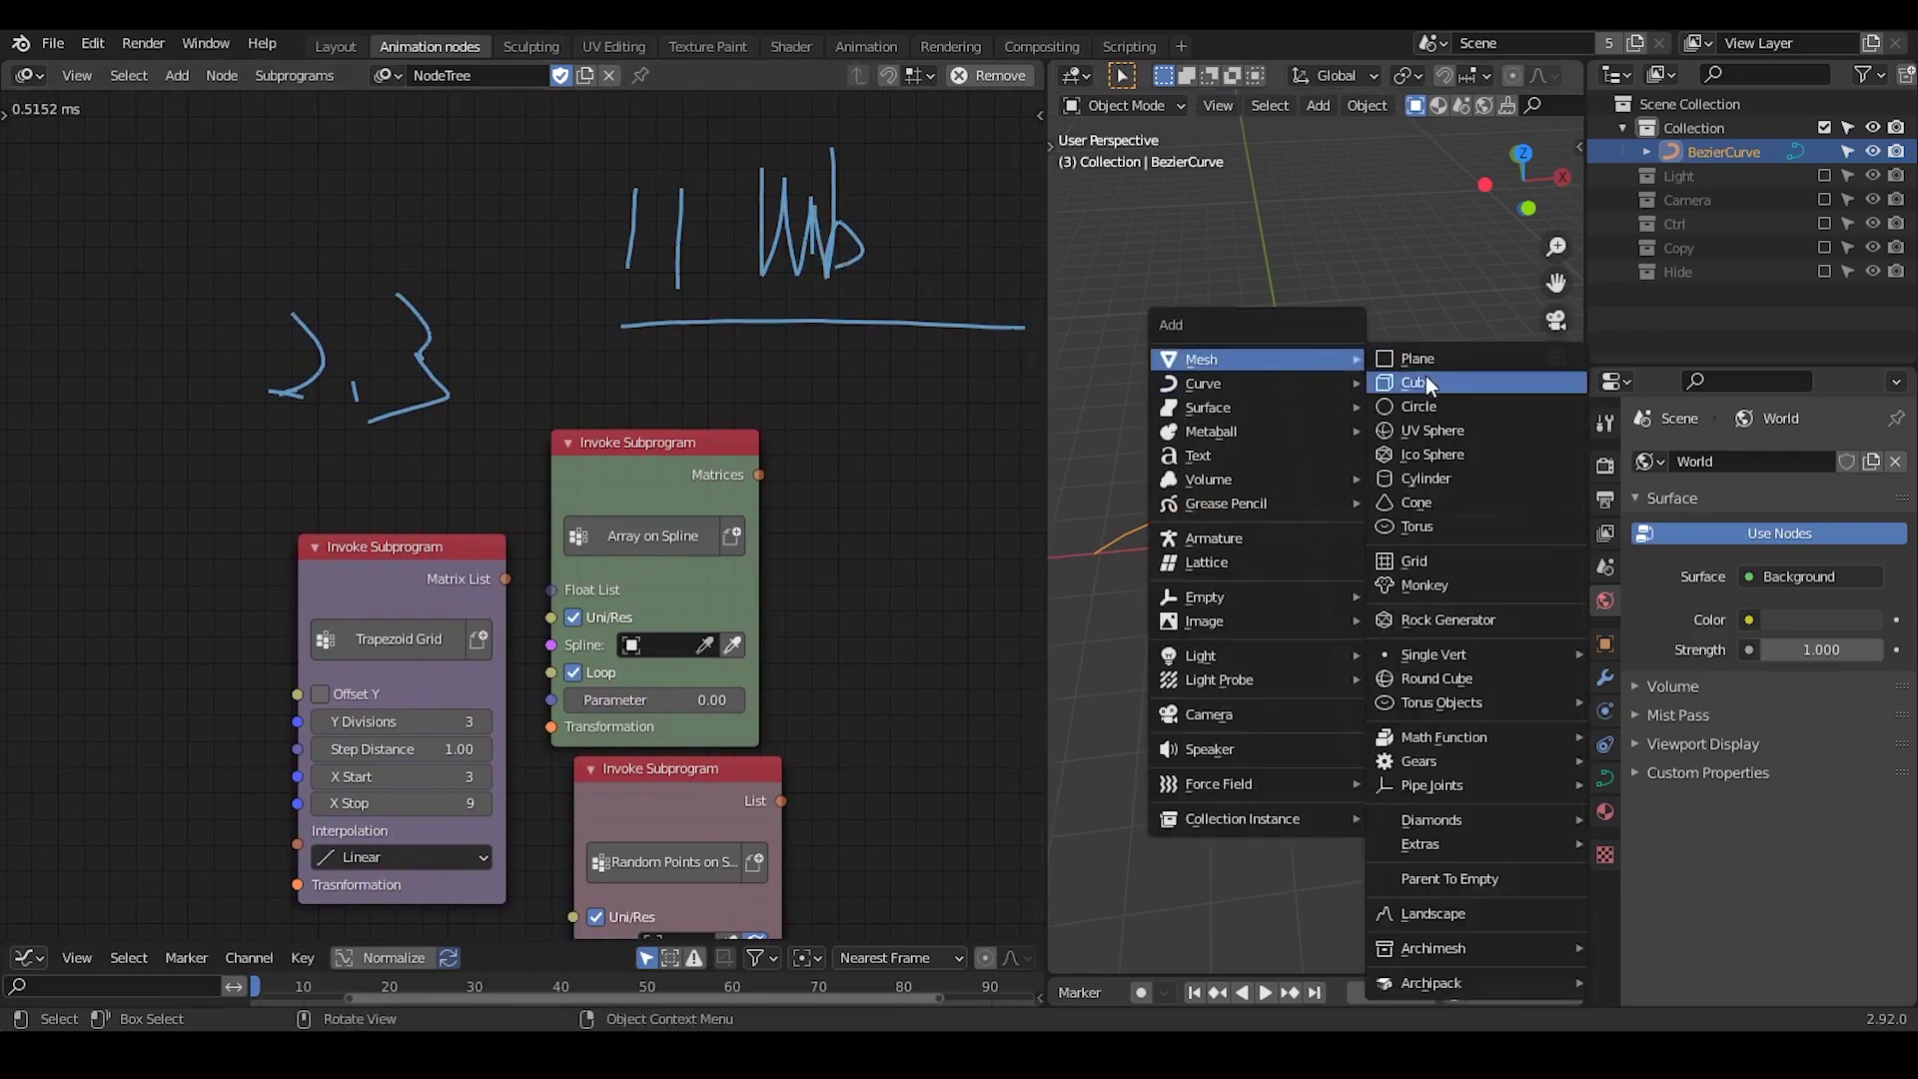
left_click(1425, 380)
Handwrite the annotation "<1 Mb" above and beside the "11 Mb" note
middle_click_drag(706, 480, 368, 604)
mouse_move(741, 158)
left_mouse_down()
mouse_move(715, 211)
mouse_move(744, 225)
left_mouse_up()
mouse_move(774, 150)
left_mouse_down()
mouse_move(772, 254)
mouse_move(811, 252)
mouse_move(860, 208)
mouse_move(882, 265)
left_mouse_up()
left_click_drag(888, 138, 899, 262)
middle_click_drag(468, 535, 770, 525)
middle_click_drag(805, 416, 621, 419)
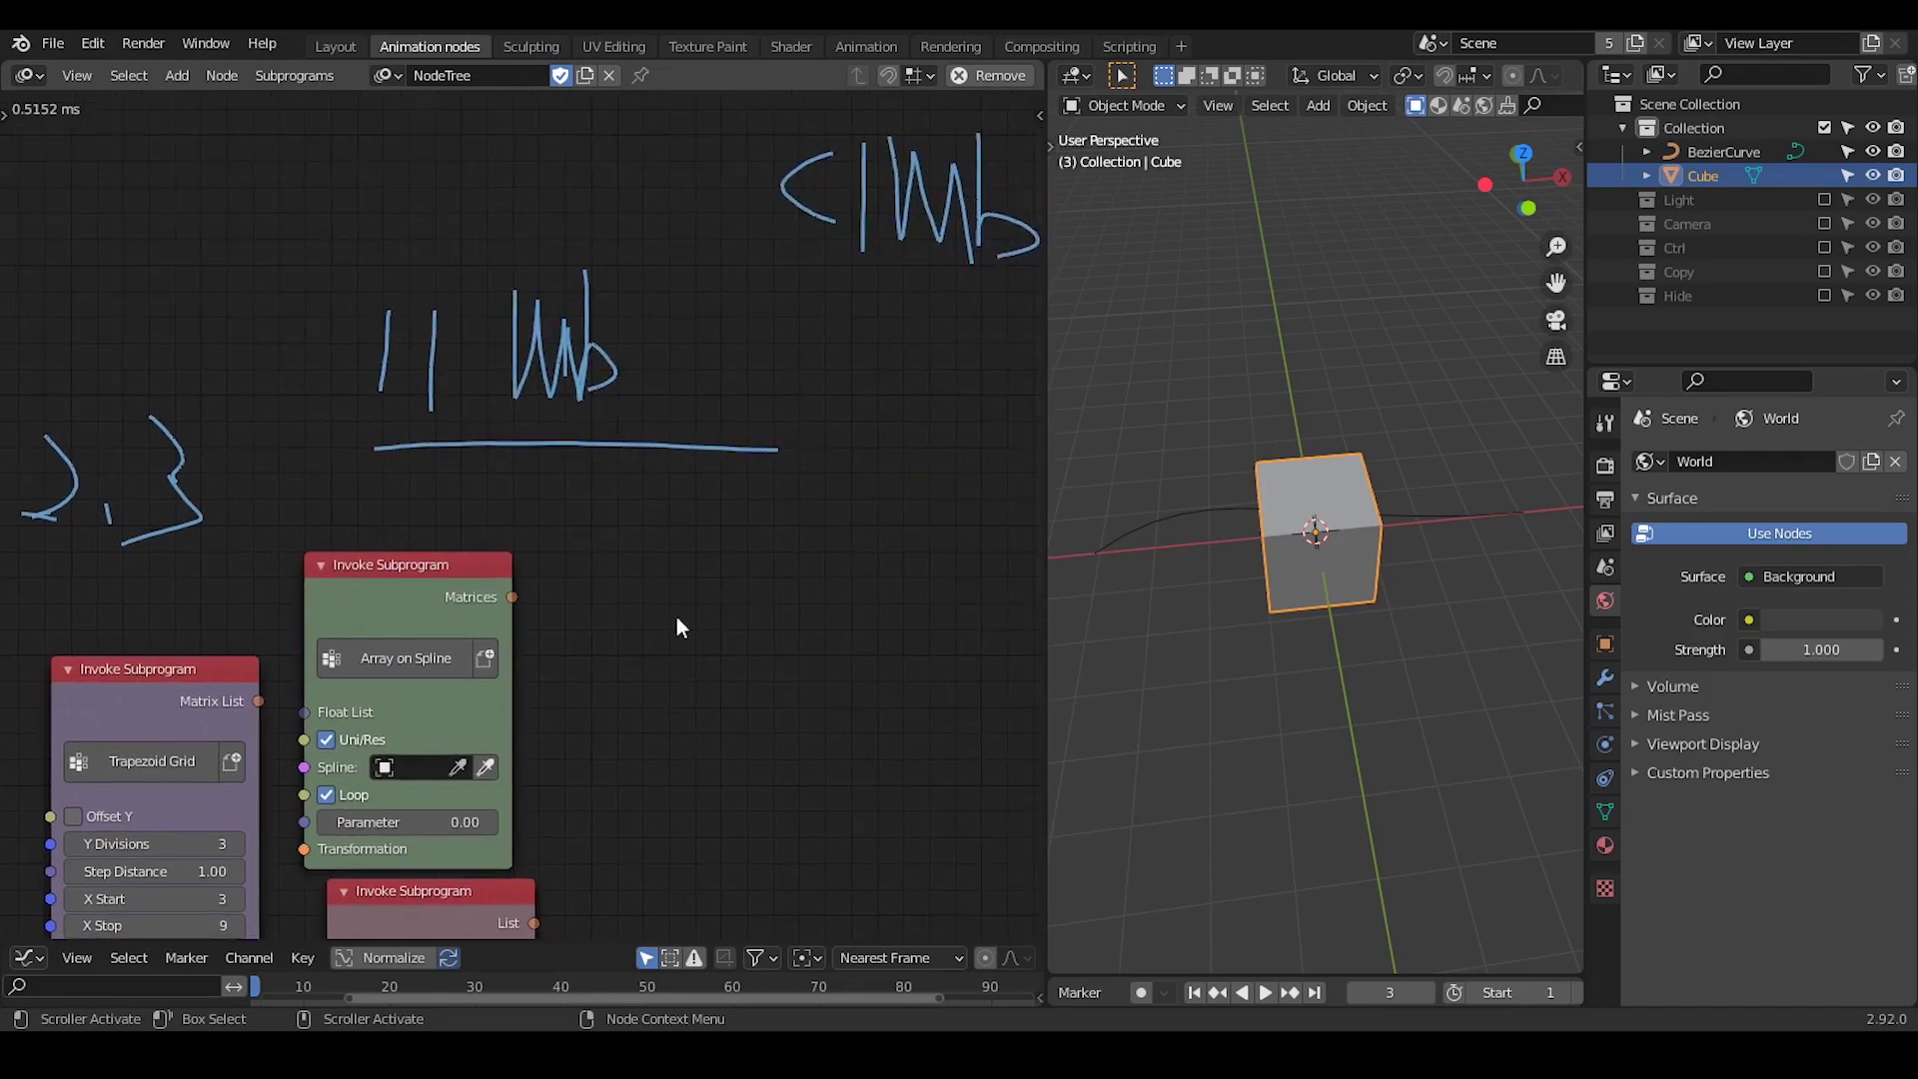
Delete the Trapezoid Grid, Array on Spline and Random Points on Spline subprogram nodes
middle_click_drag(750, 585, 813, 278)
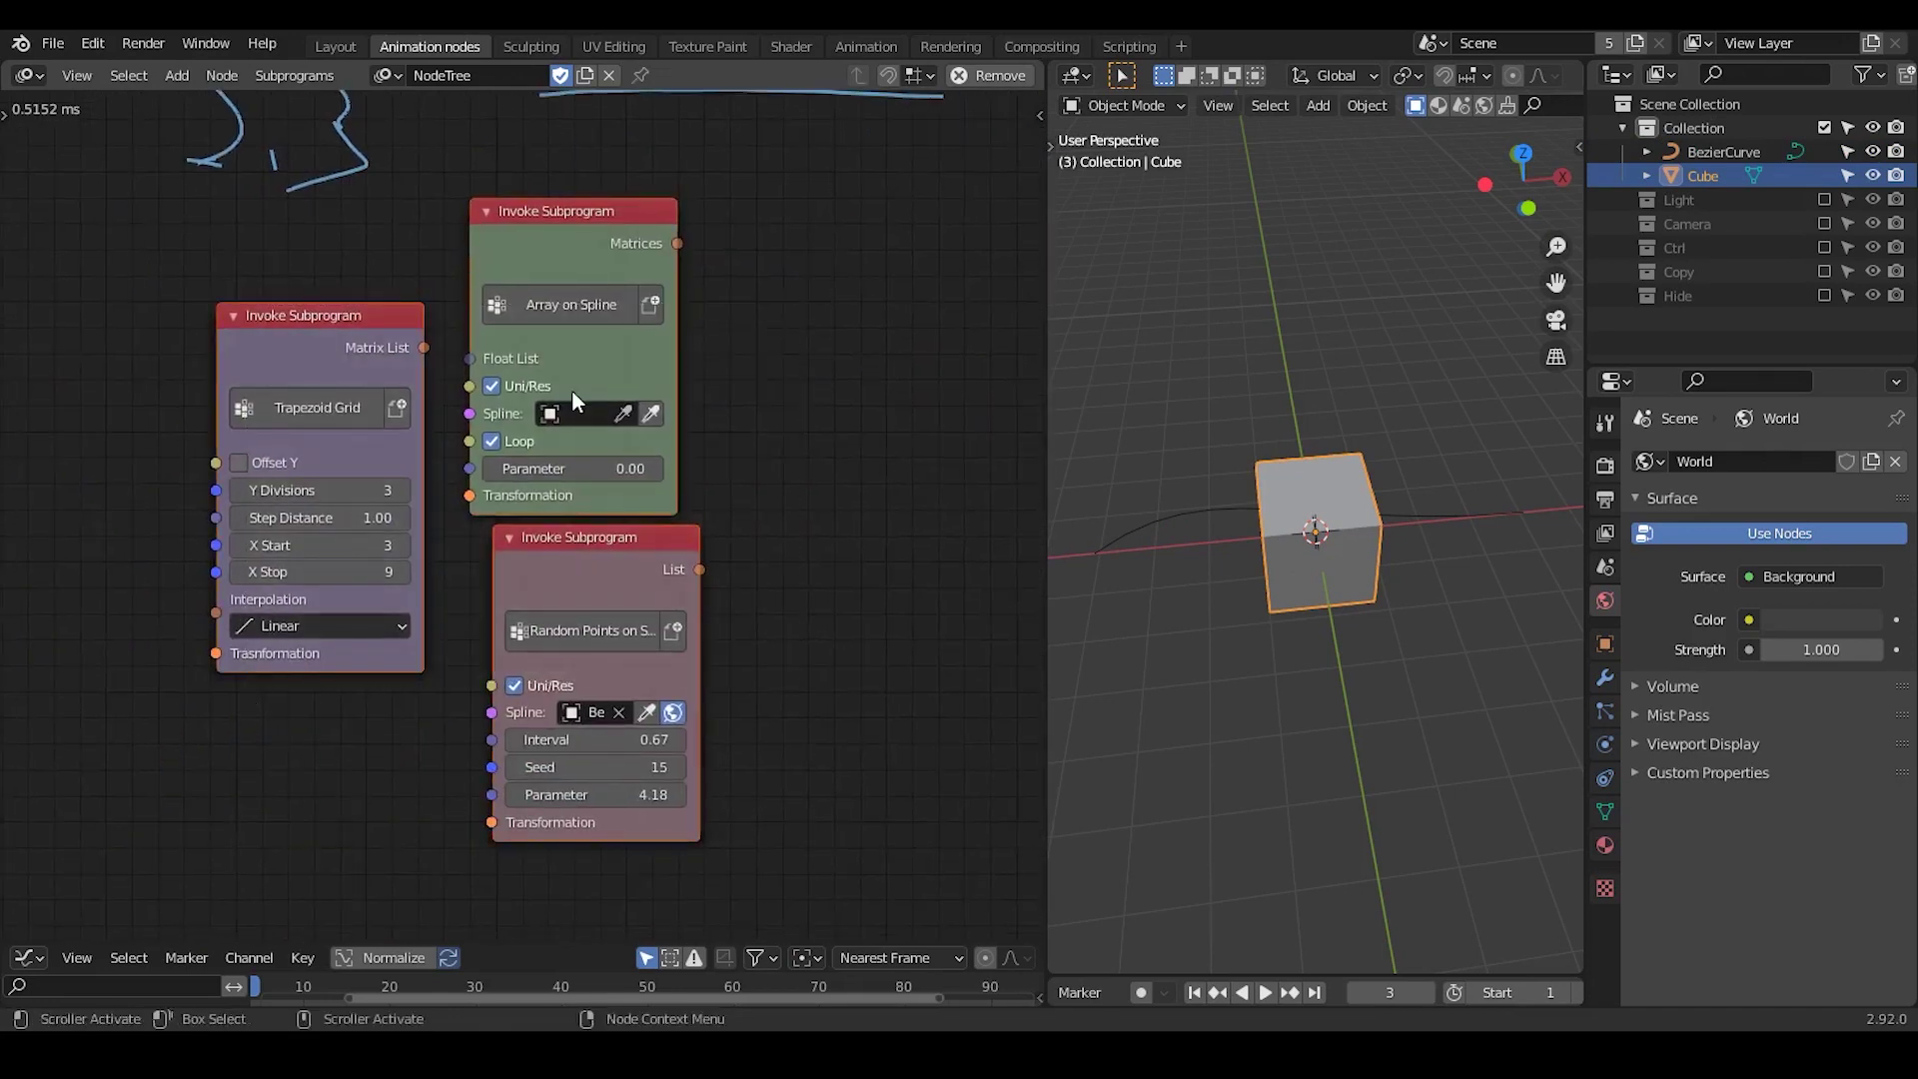
key("x")
Handwrite the annotation "200 Mb" below the underlined "11 Mb" note
mouse_move(505, 260)
middle_mouse_down()
mouse_move(541, 384)
mouse_move(428, 535)
mouse_move(342, 582)
mouse_move(423, 592)
middle_mouse_up()
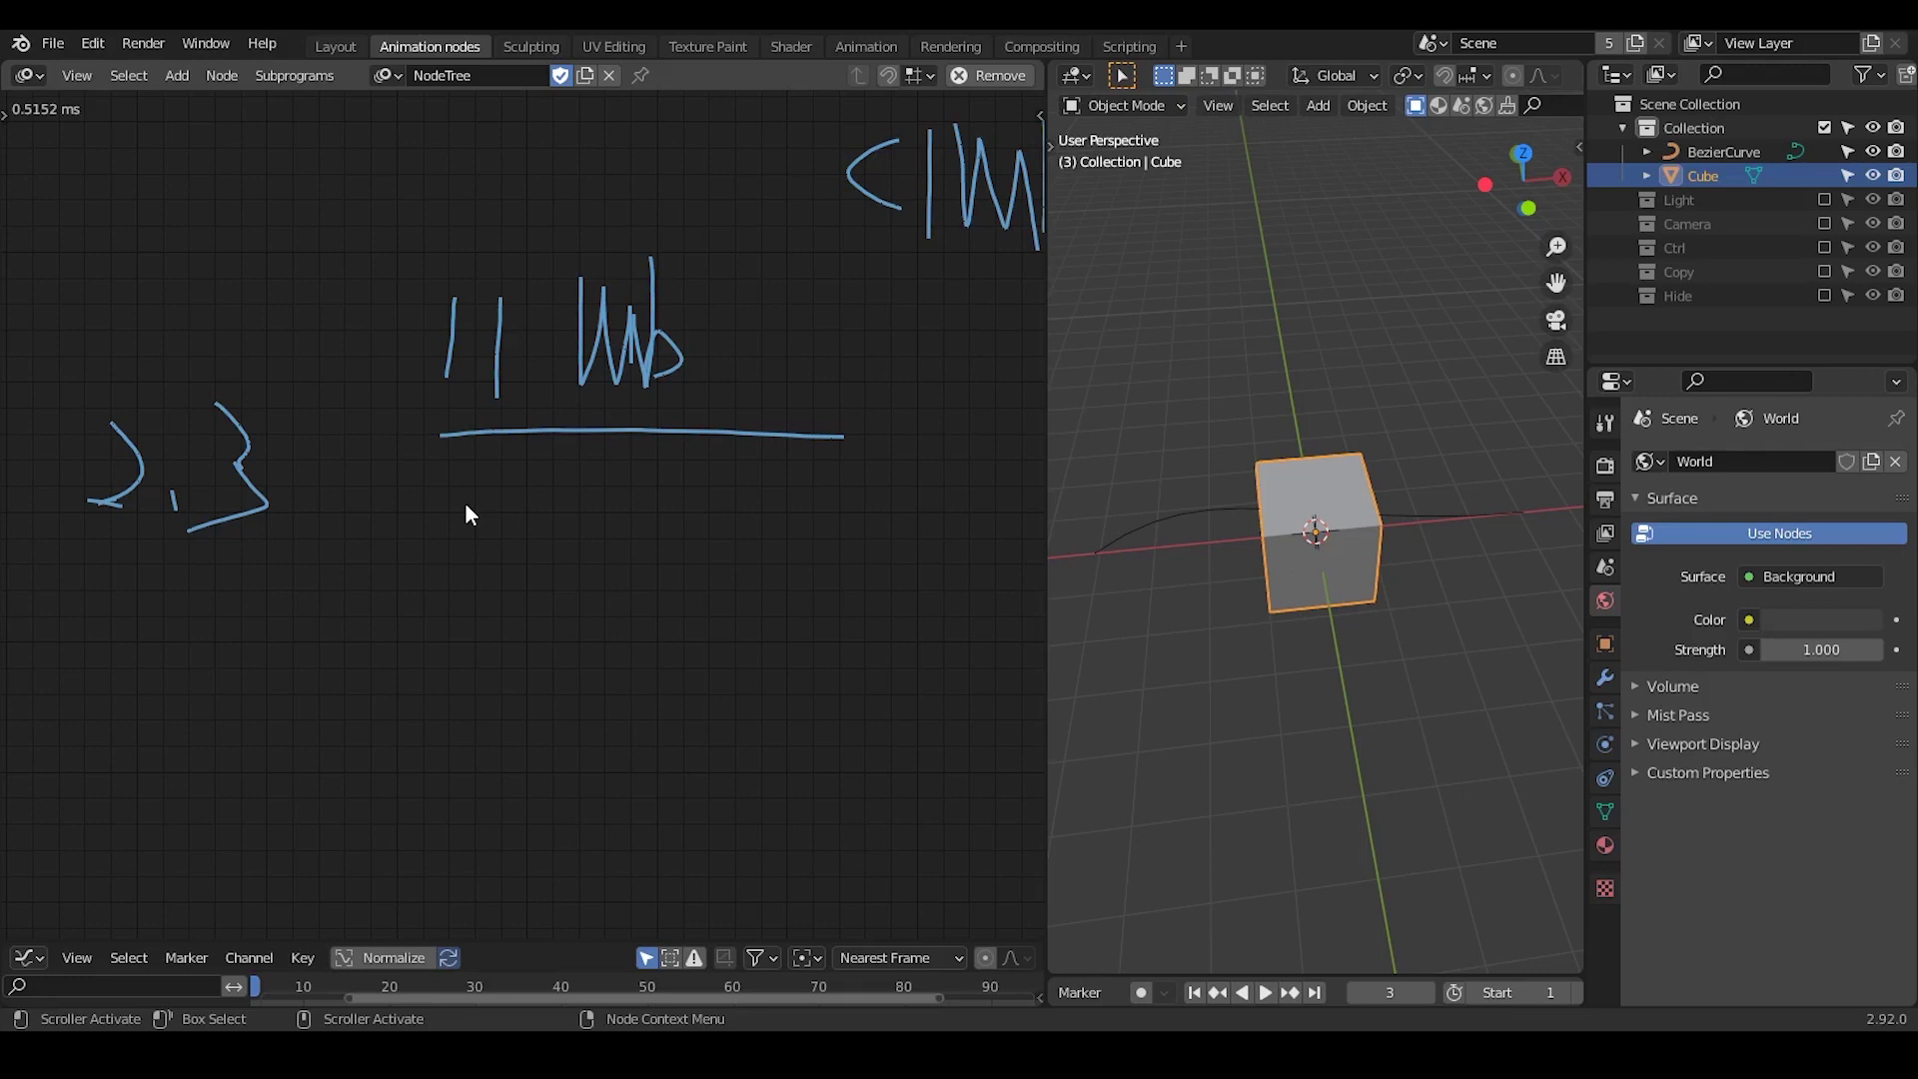
mouse_move(411, 647)
left_mouse_down()
mouse_move(400, 704)
mouse_move(433, 655)
mouse_move(390, 721)
mouse_move(507, 687)
left_mouse_up()
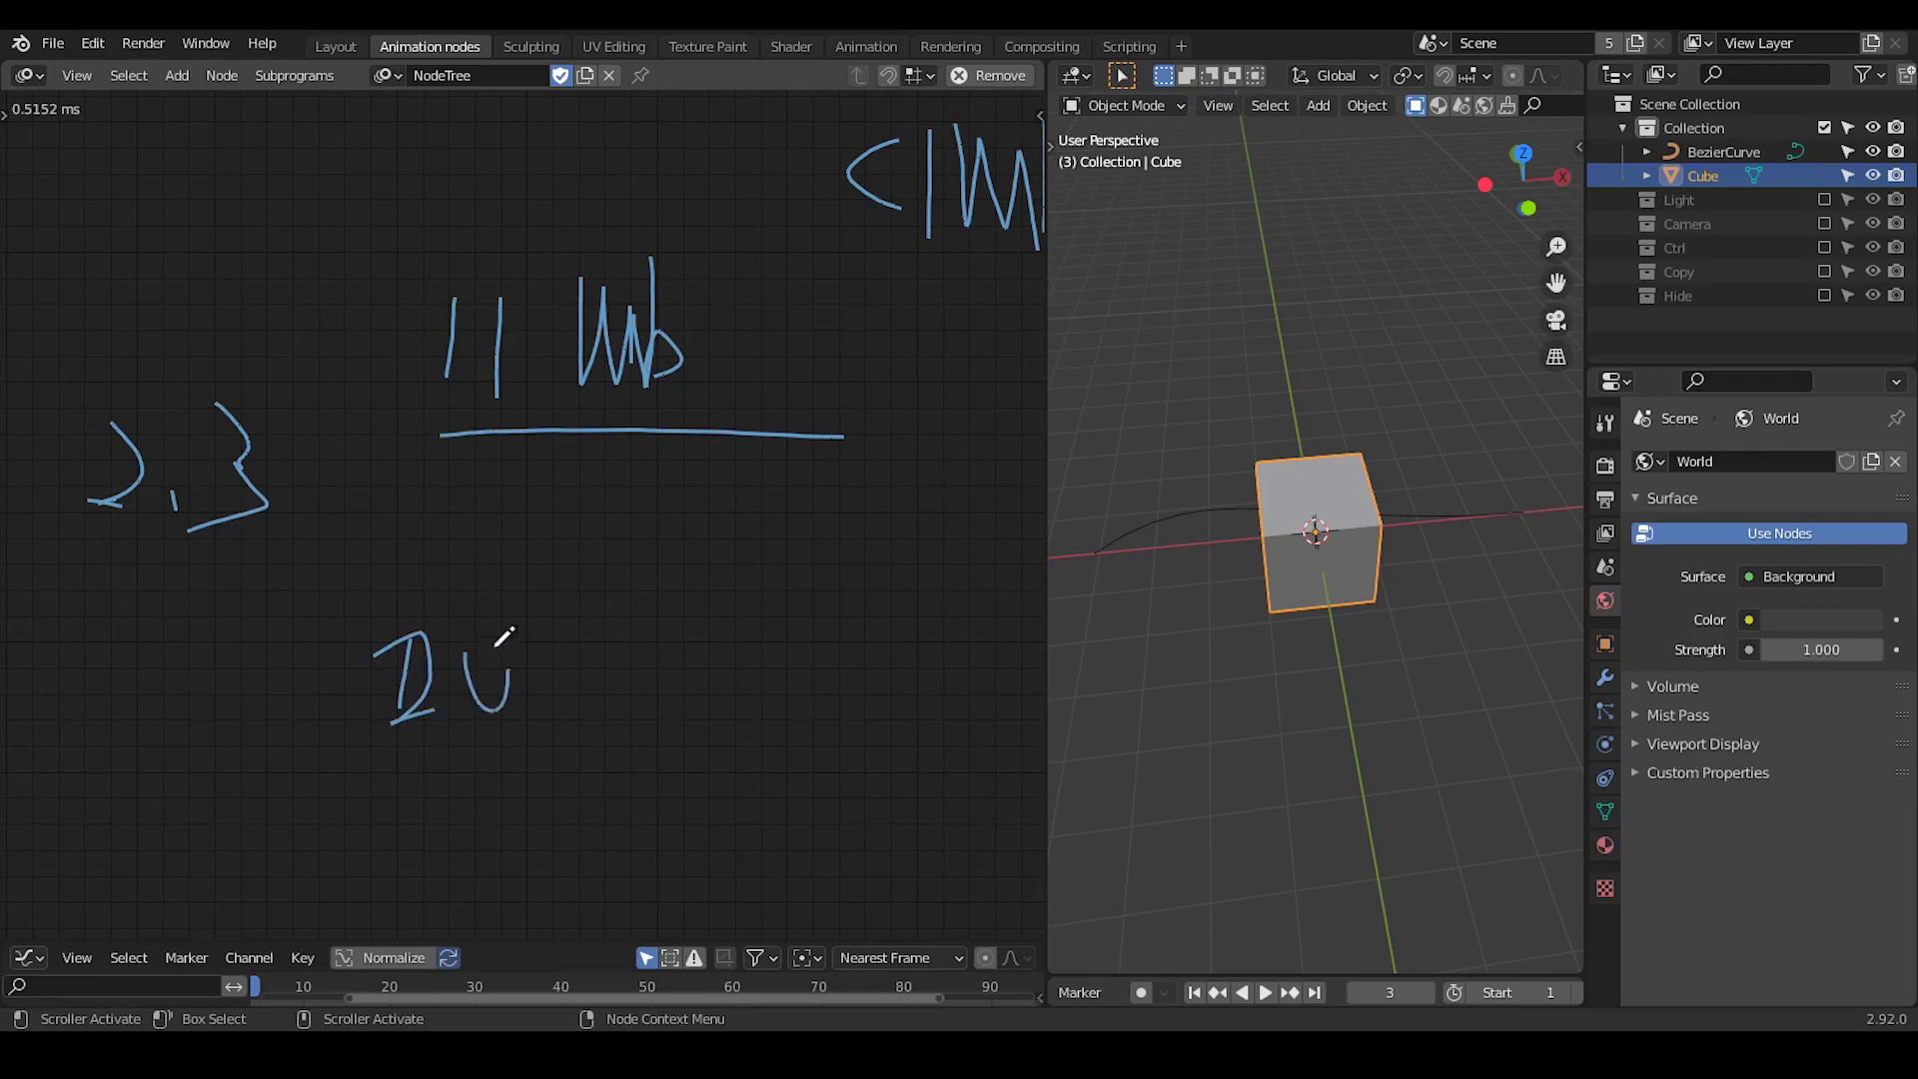
mouse_move(352, 649)
left_mouse_down()
mouse_move(451, 615)
mouse_move(375, 730)
mouse_move(444, 726)
left_mouse_up()
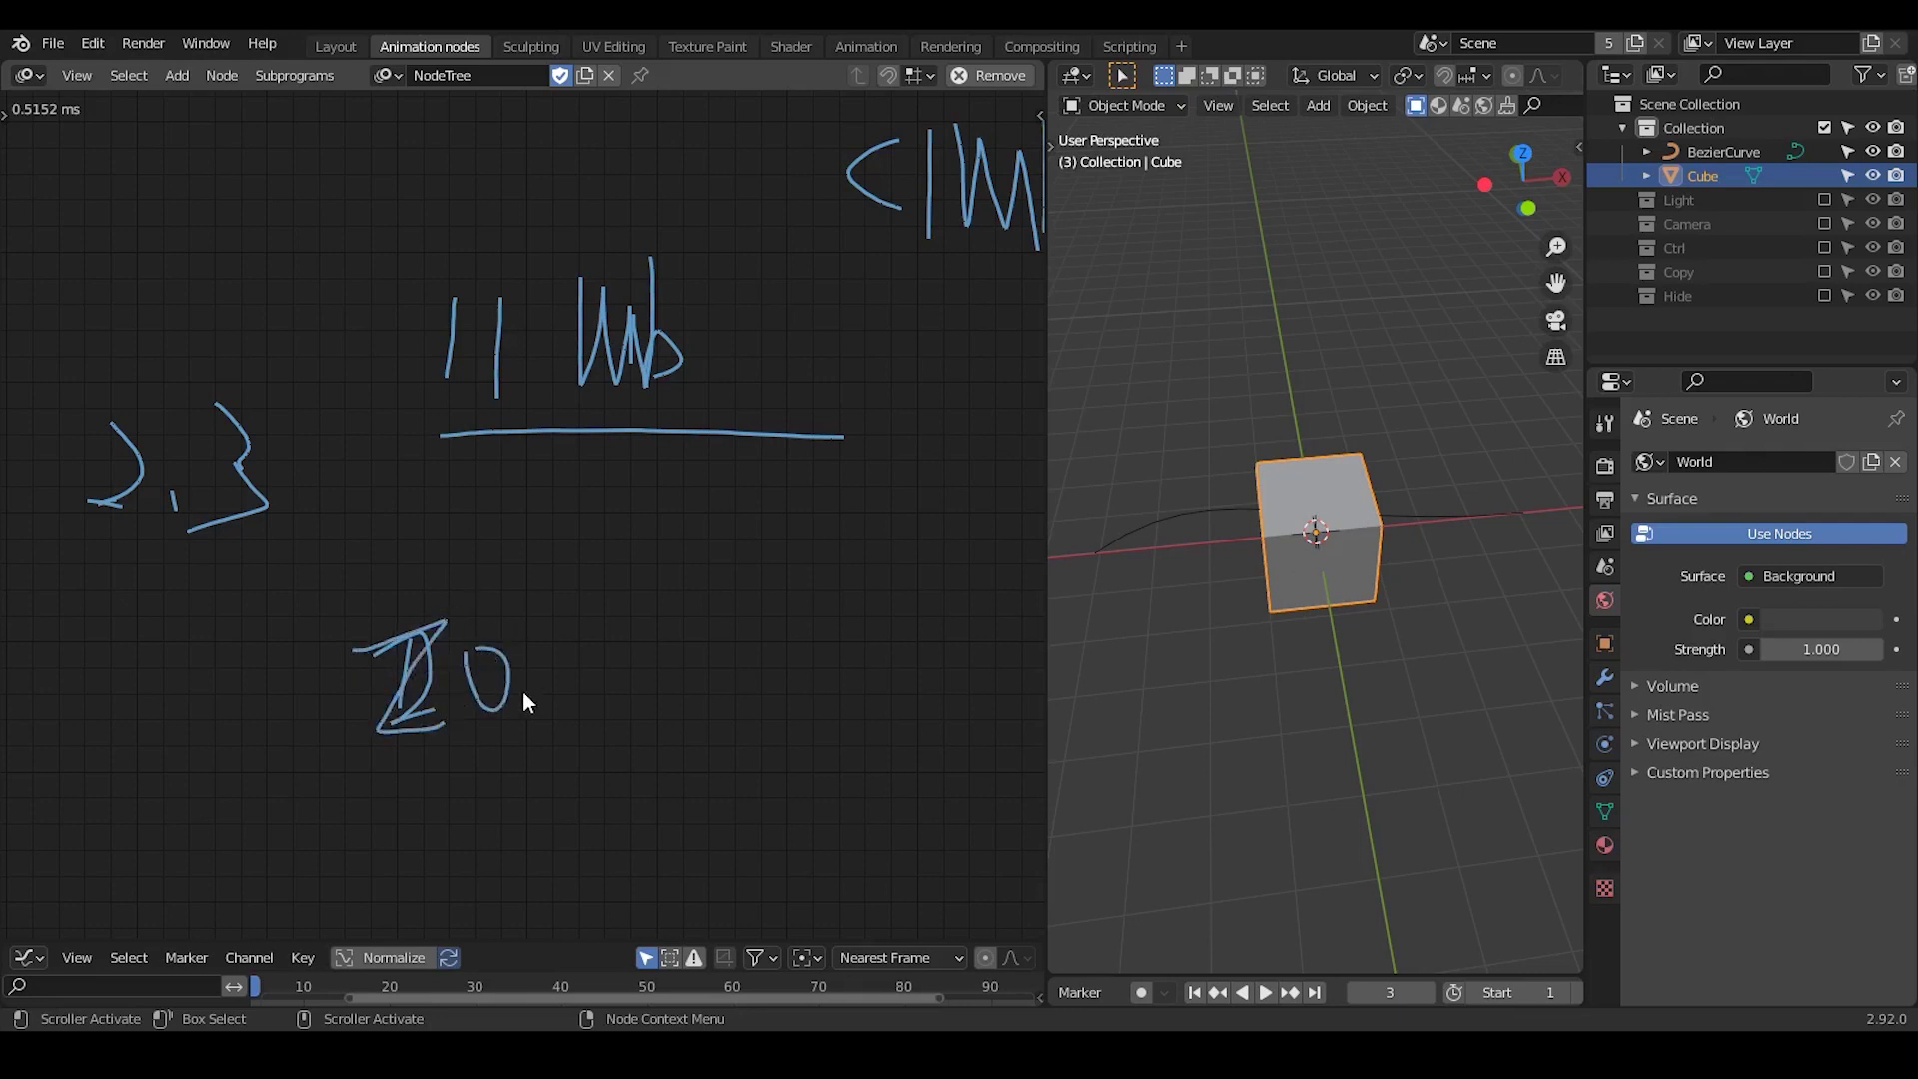
left_click_drag(548, 664, 546, 661)
mouse_move(580, 709)
left_mouse_down()
mouse_move(628, 631)
mouse_move(631, 705)
left_mouse_up()
left_click_drag(672, 628, 662, 715)
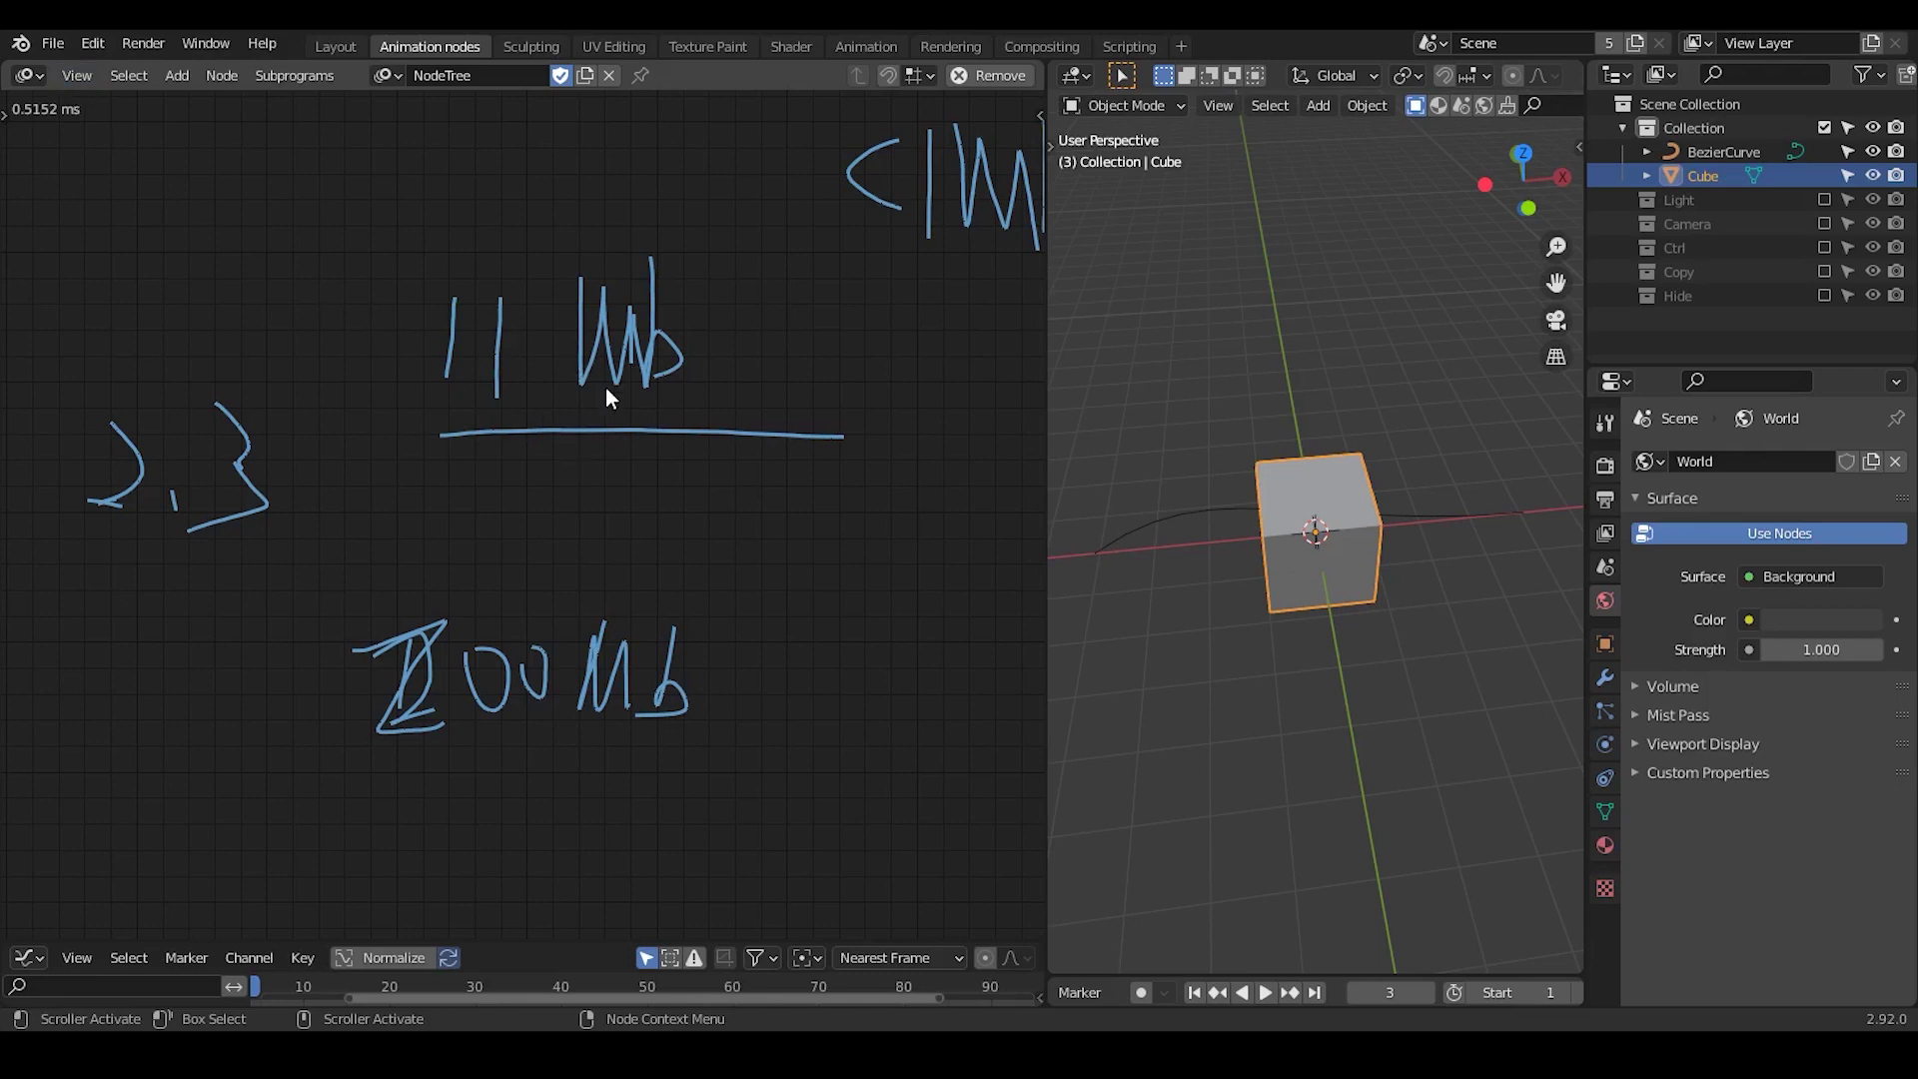
Handwrite a short version list "v1, v2, v3" beside the "200 Mb" note
mouse_move(796, 503)
left_mouse_down()
mouse_move(833, 498)
mouse_move(860, 548)
mouse_move(875, 620)
mouse_move(834, 661)
mouse_move(847, 715)
left_mouse_up()
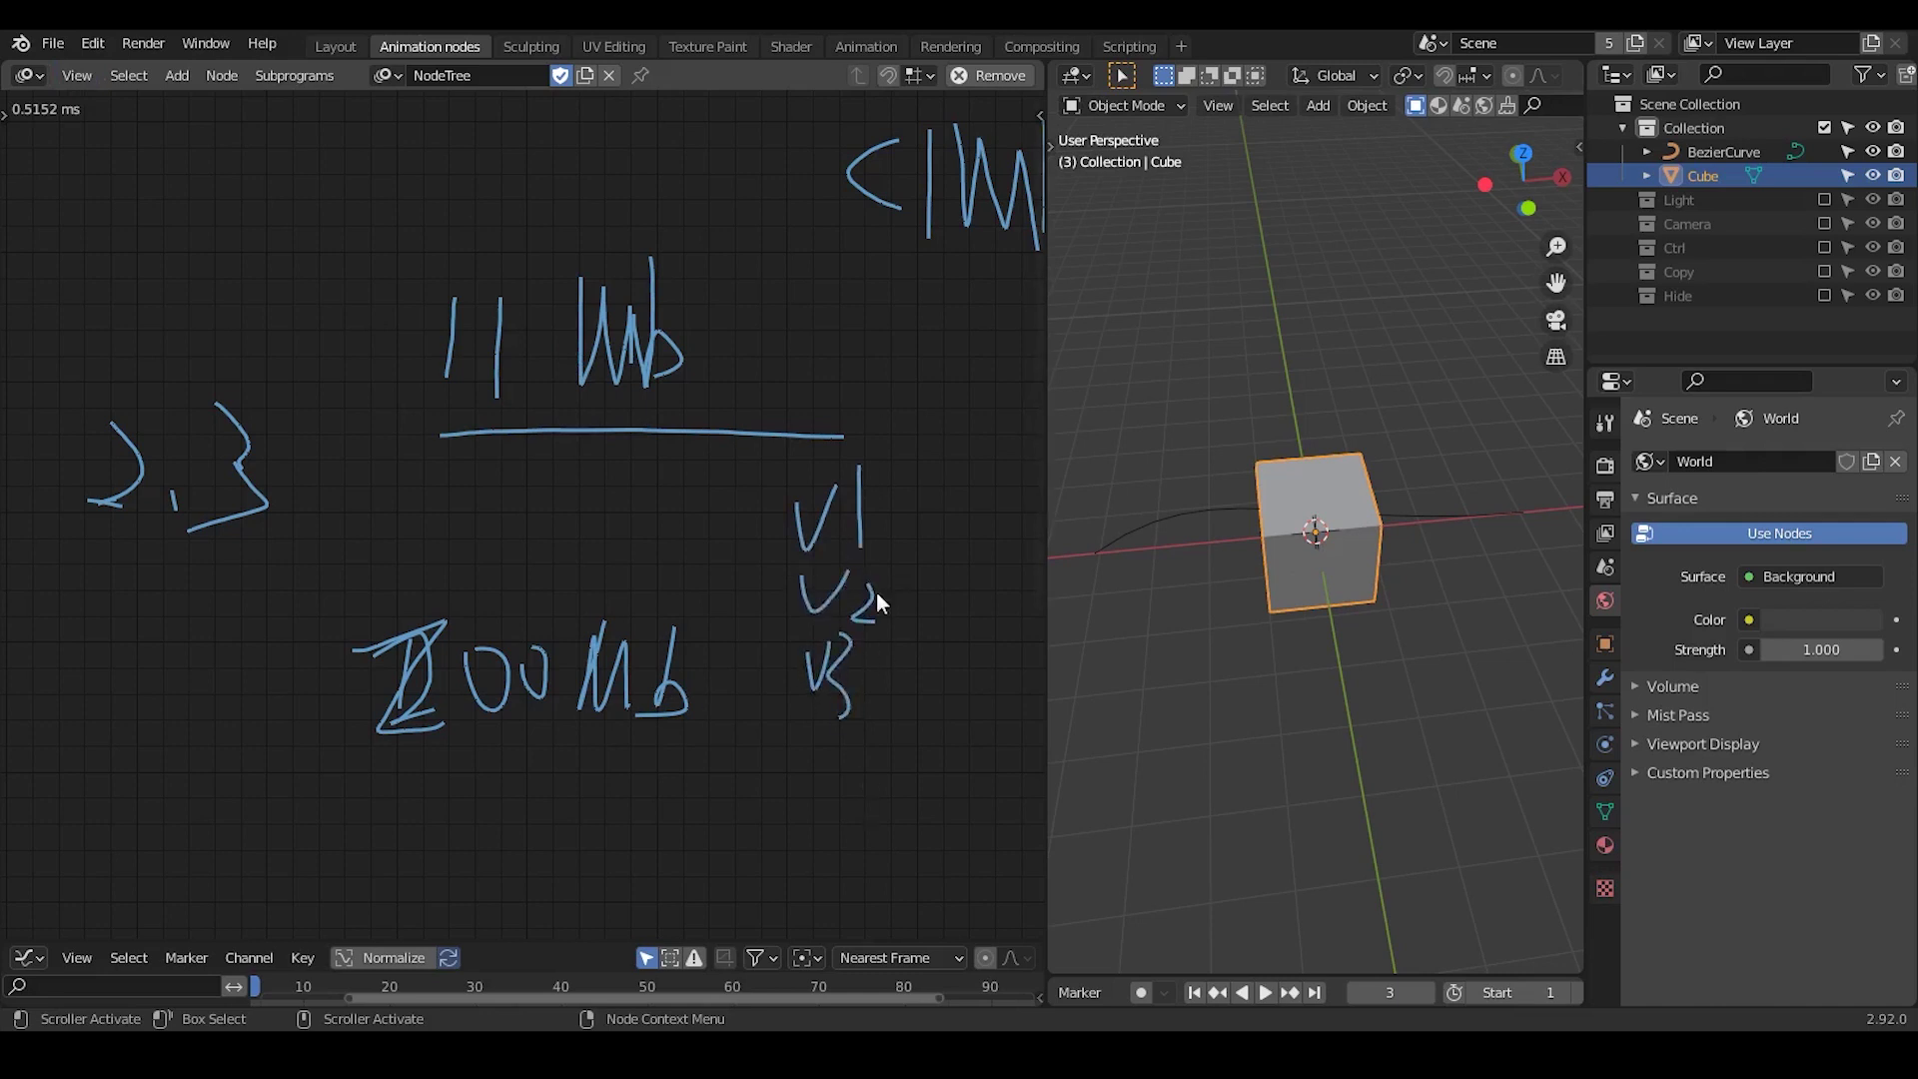
scroll(883, 741, "right", 3)
scroll(849, 619, "down", 2)
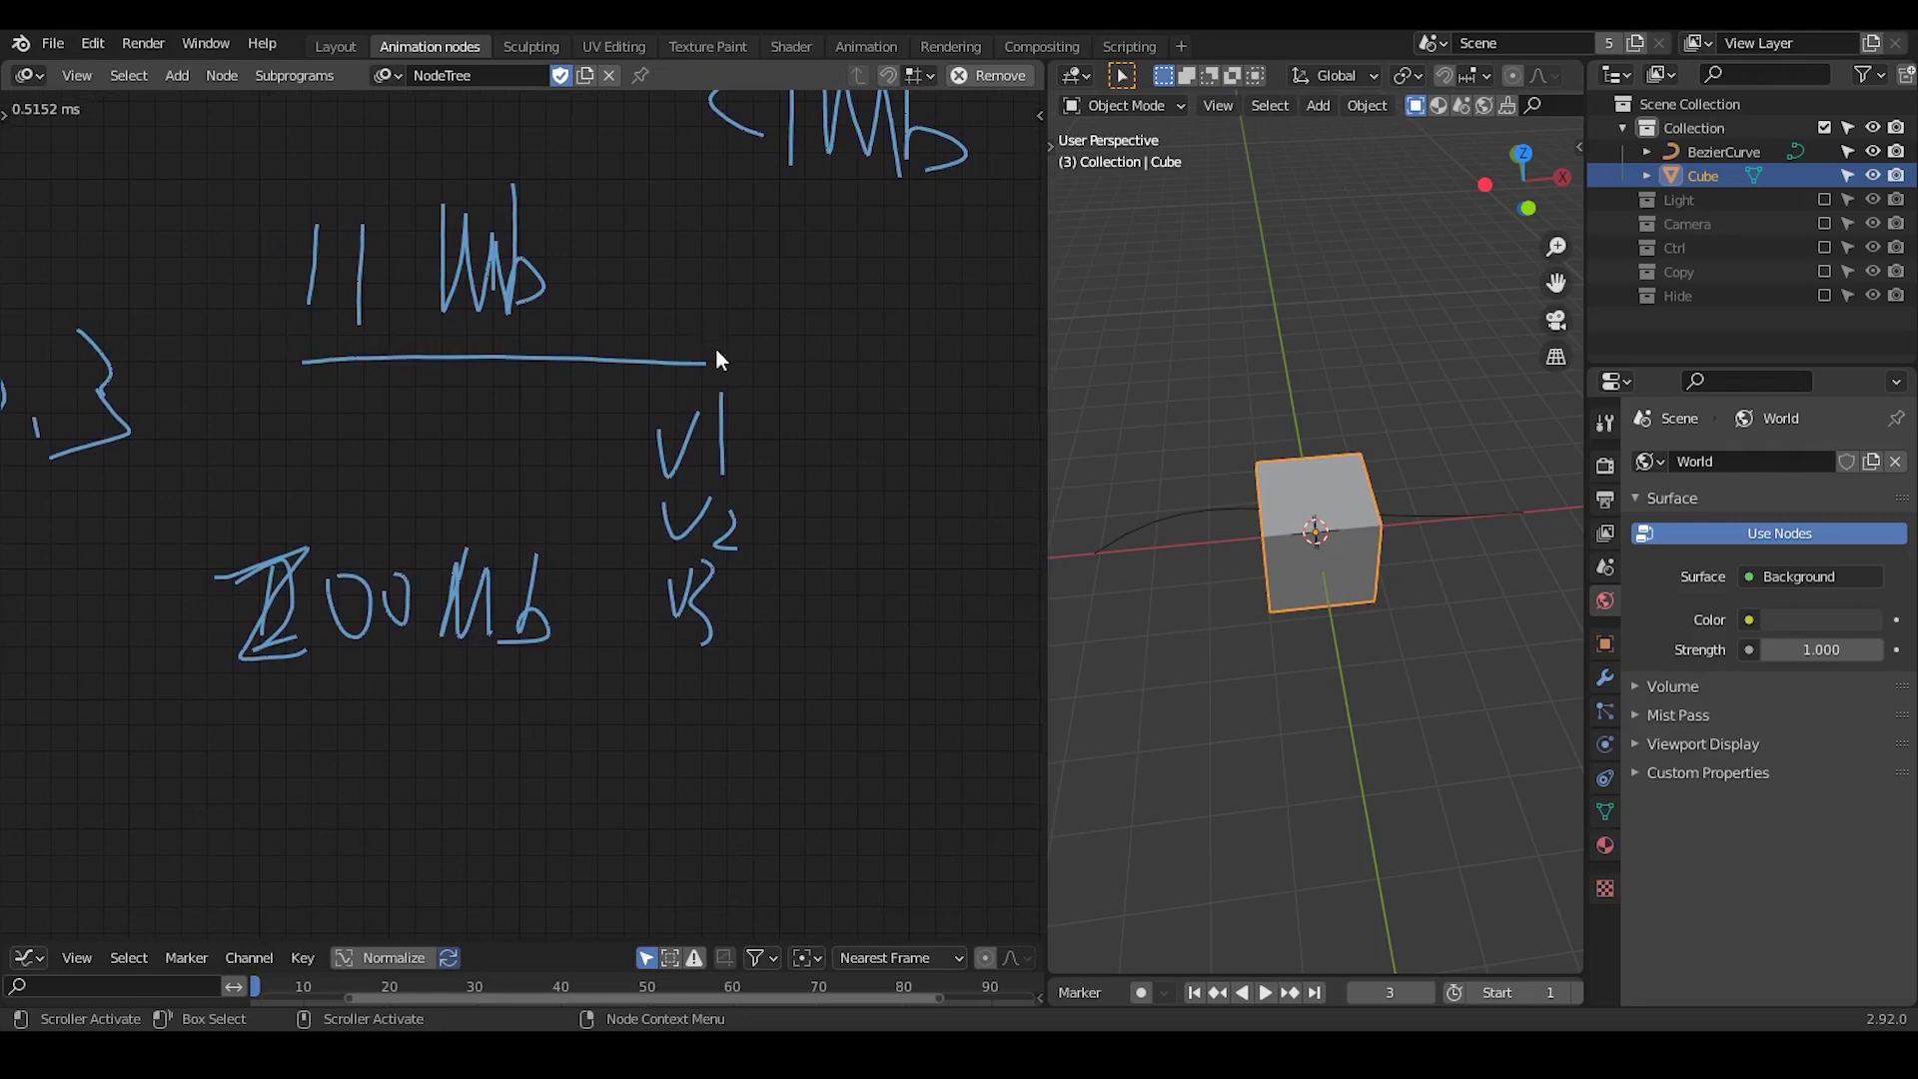
scroll(777, 503, "right", 2)
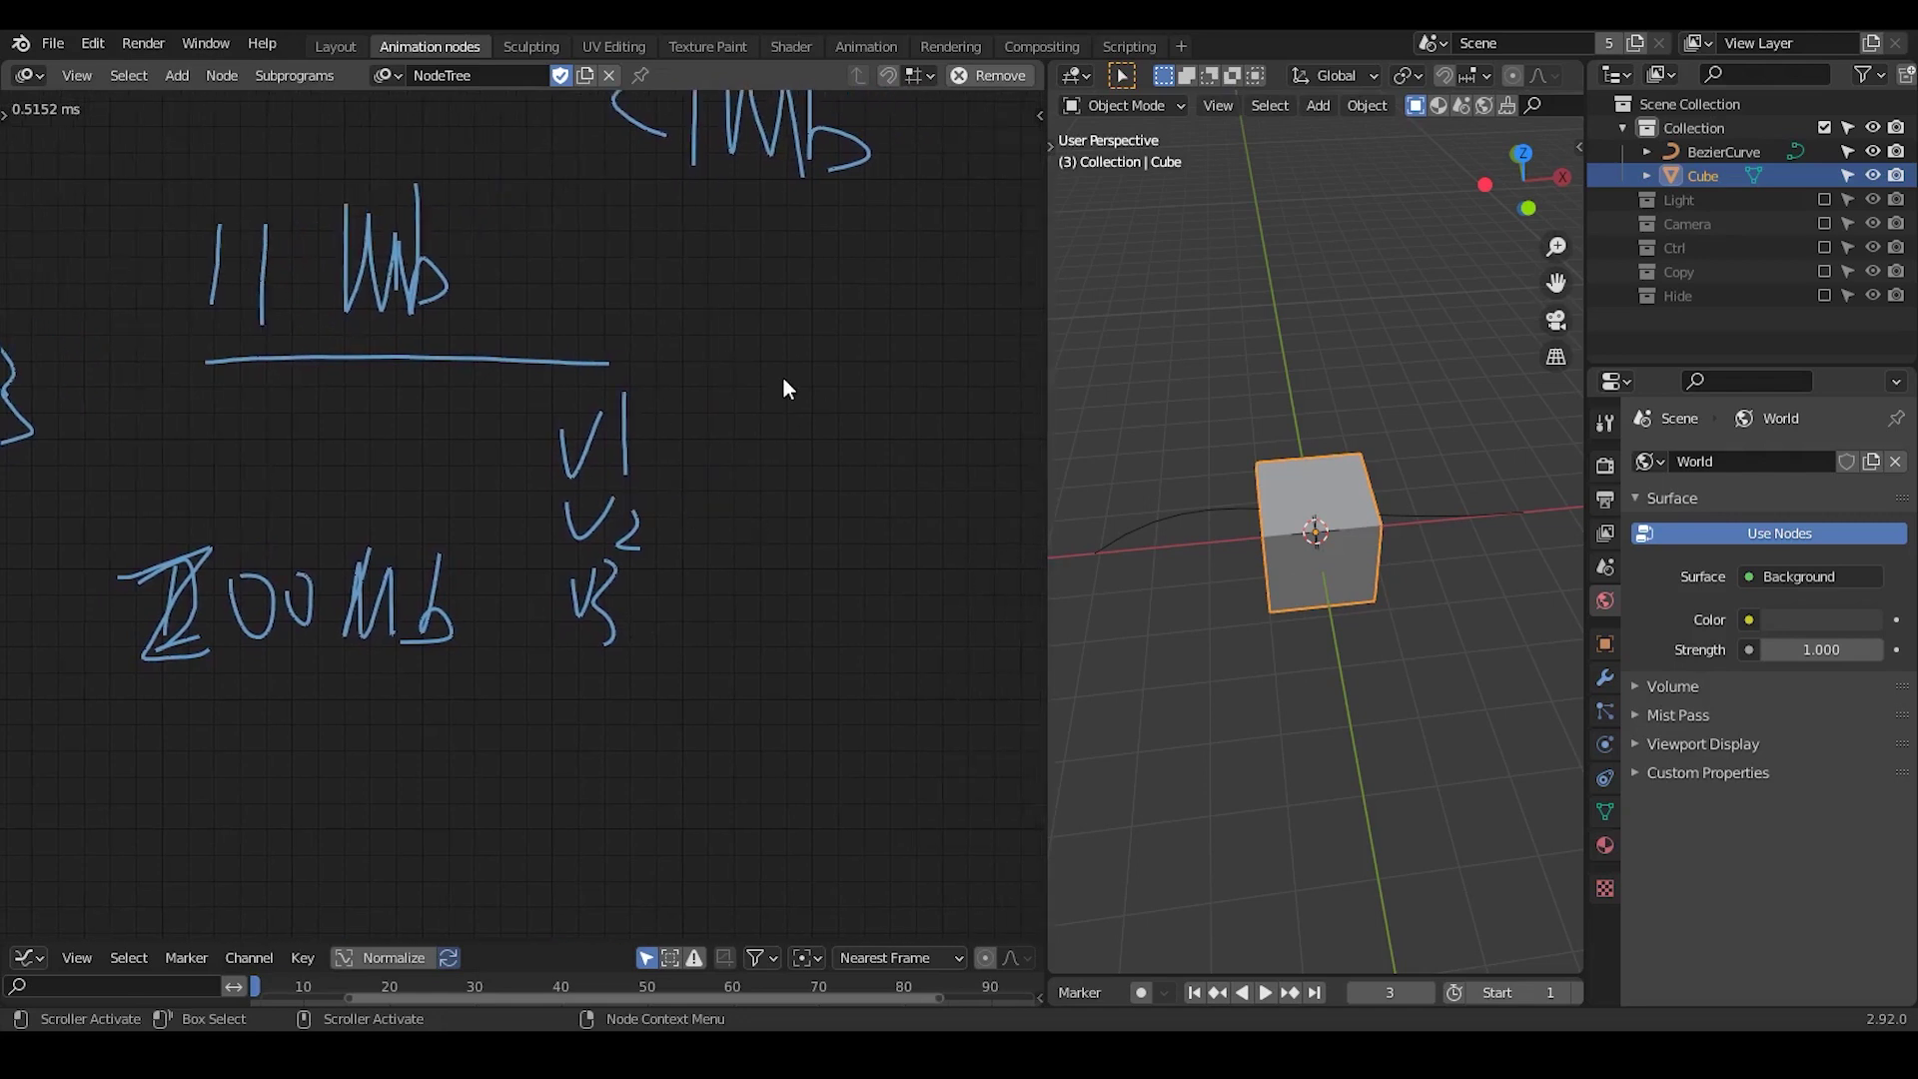
Draw another larger handwritten annotation beside the v1, v2, v3 list
mouse_move(772, 365)
left_mouse_down()
mouse_move(771, 430)
mouse_move(893, 419)
left_mouse_up()
left_click_drag(832, 314, 768, 488)
left_click_drag(894, 407, 860, 514)
mouse_move(900, 324)
left_mouse_down()
mouse_move(939, 357)
mouse_move(911, 463)
left_mouse_up()
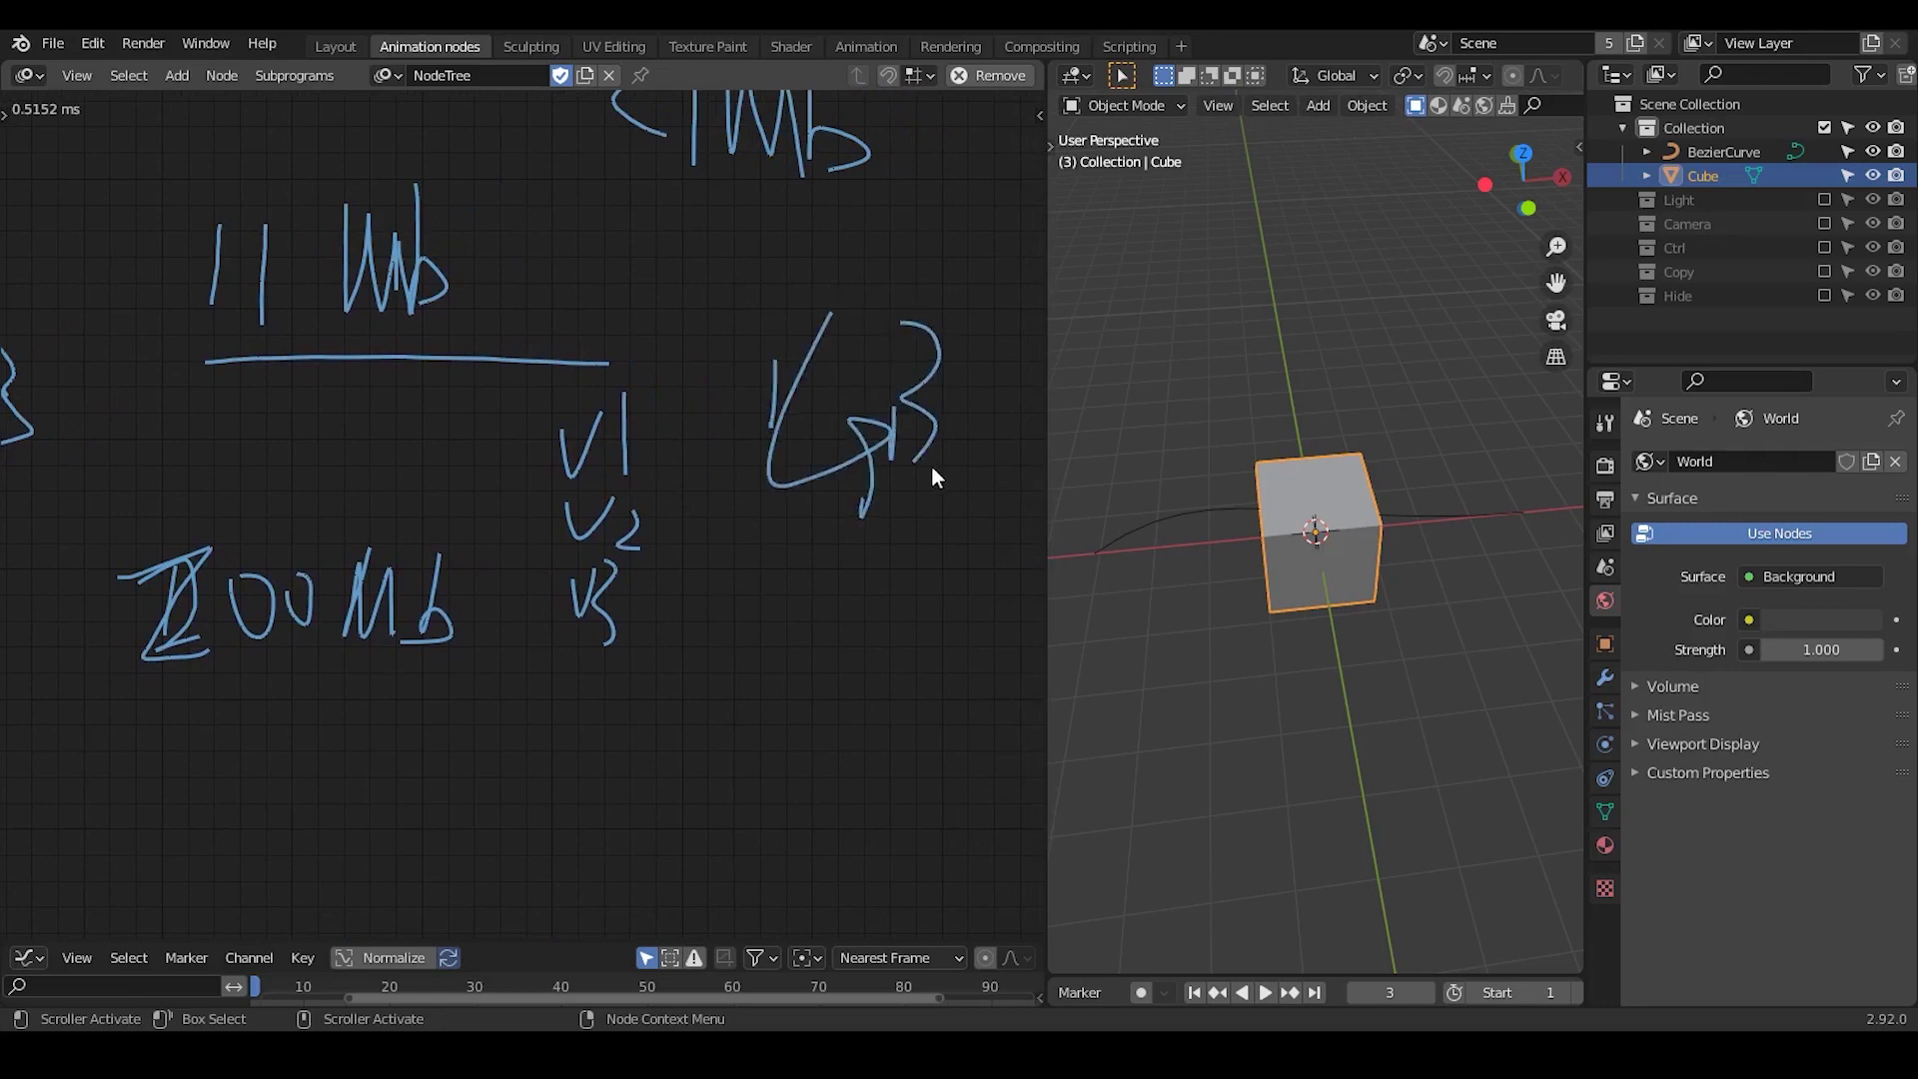
Erase the version list and the large annotation beside it
middle_click_drag(596, 622, 629, 589)
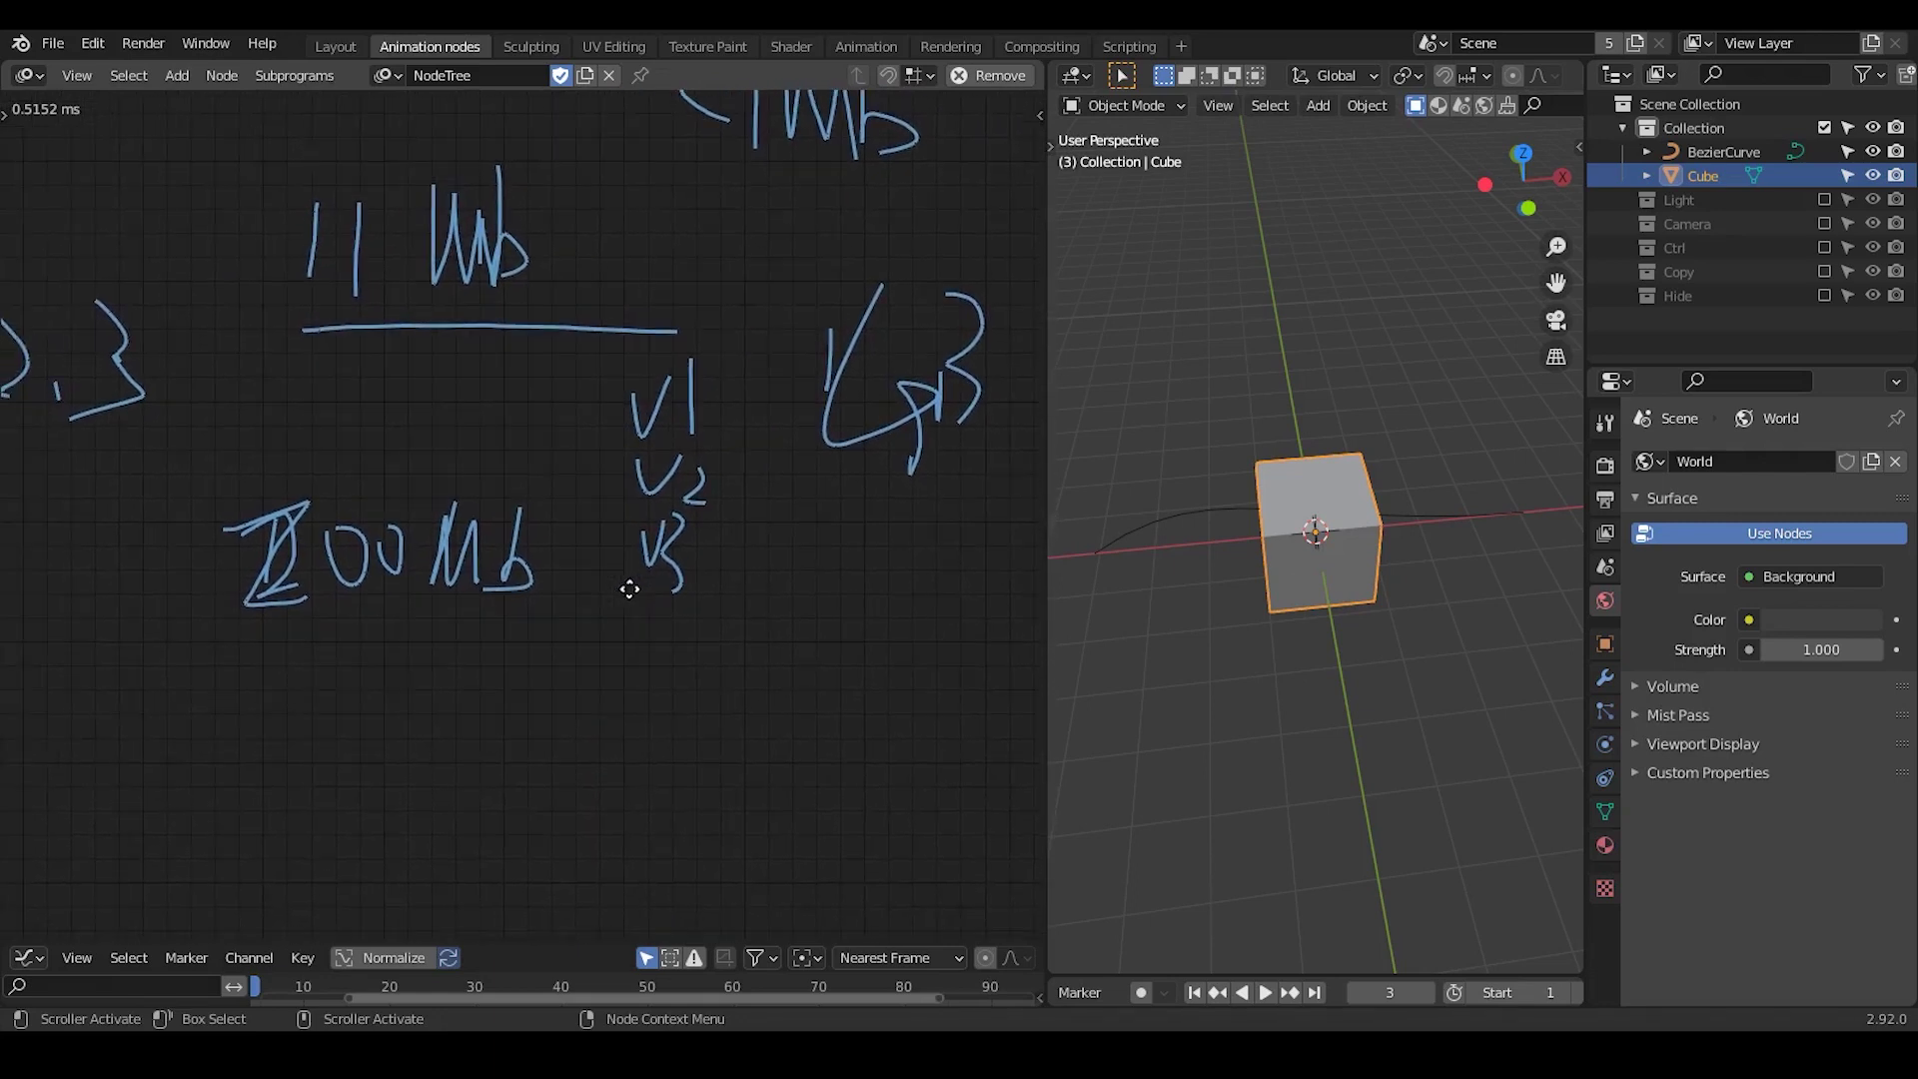
mouse_move(905, 292)
right_mouse_down()
mouse_move(749, 450)
mouse_move(705, 529)
mouse_move(688, 470)
mouse_move(903, 519)
mouse_move(820, 490)
right_mouse_up()
middle_click_drag(556, 532, 769, 585)
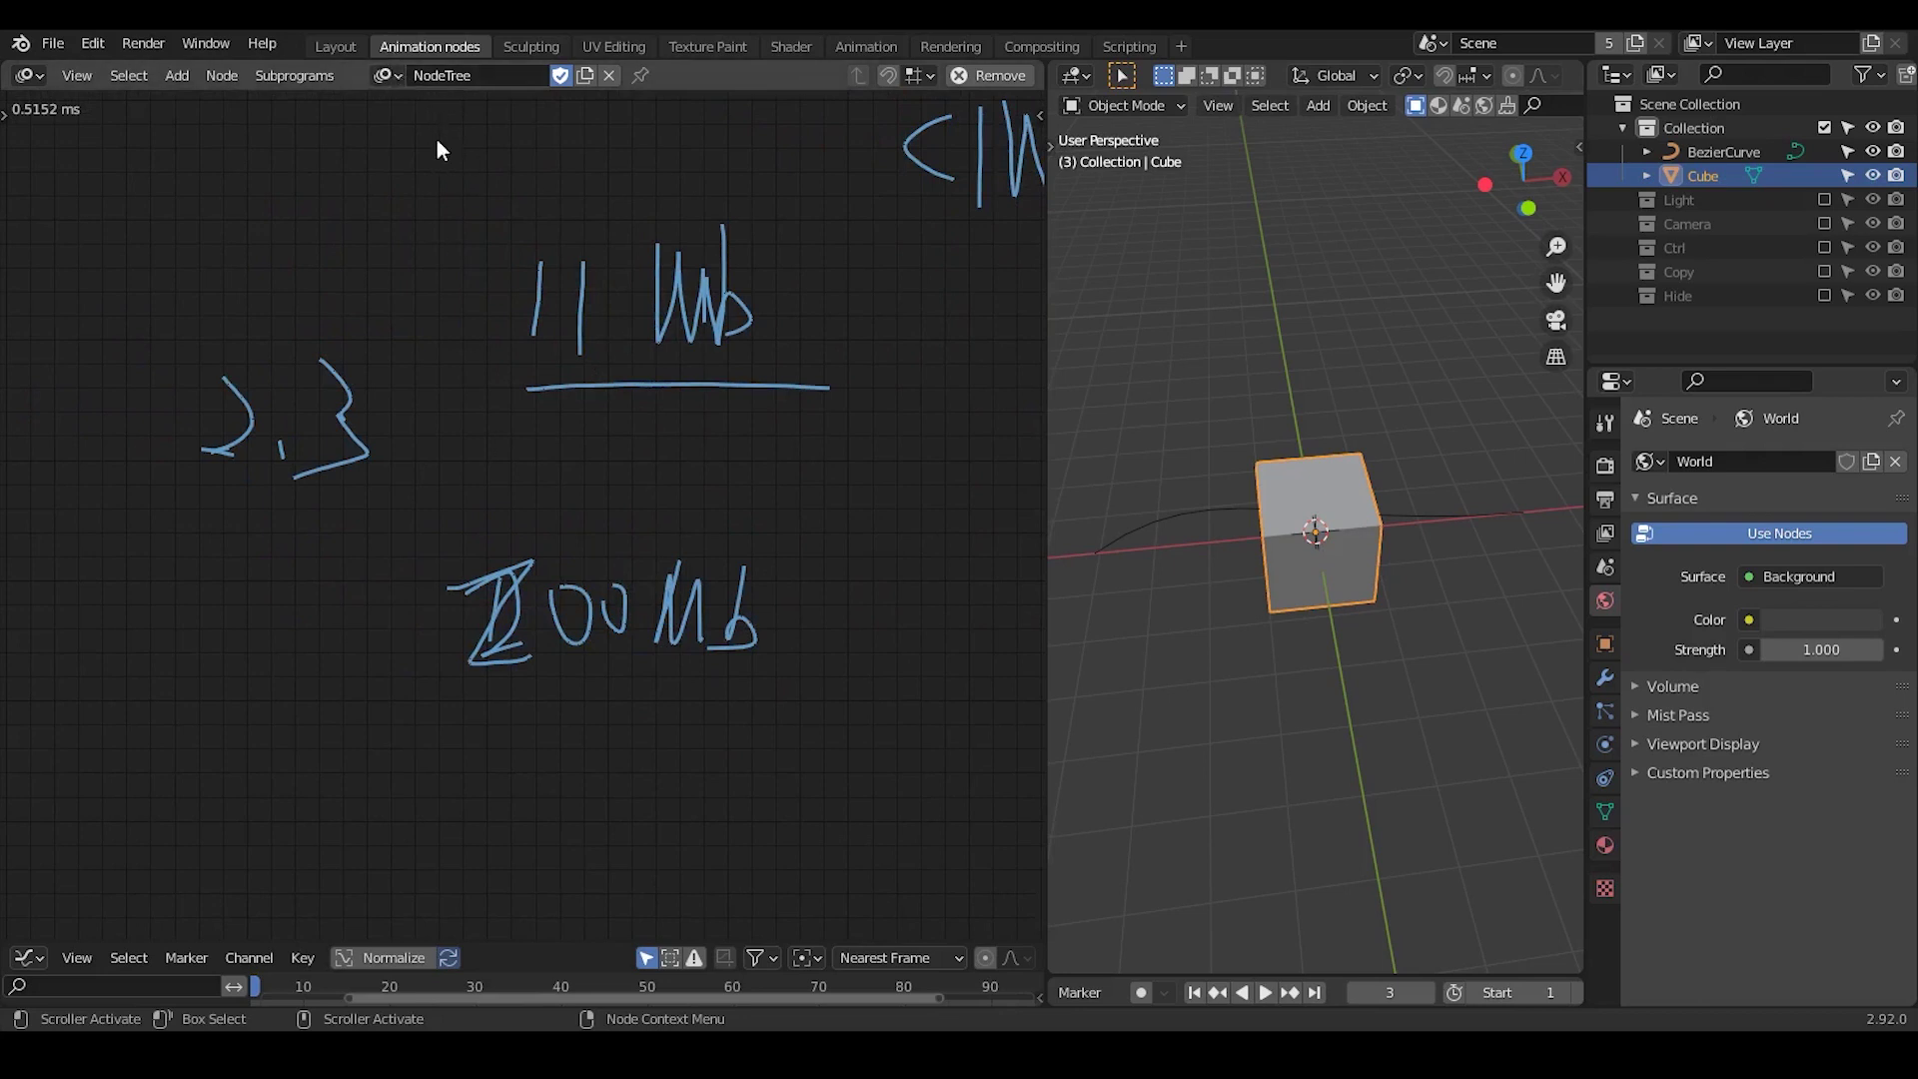
Handwrite the annotation "2.4" below the "2.3" note
mouse_move(326, 597)
middle_mouse_down()
mouse_move(584, 520)
mouse_move(623, 529)
middle_mouse_up()
left_click_drag(402, 510, 461, 637)
left_click(482, 635)
mouse_move(510, 529)
left_mouse_down()
mouse_move(527, 609)
mouse_move(628, 592)
left_mouse_up()
left_click_drag(556, 507, 557, 704)
Erase the "200 Mb" note and extend the handwritten "2.3" to "2.3.3"
mouse_move(788, 482)
left_mouse_down("ctrl")
mouse_move(711, 650)
mouse_move(949, 628)
mouse_move(984, 585)
left_mouse_up("ctrl")
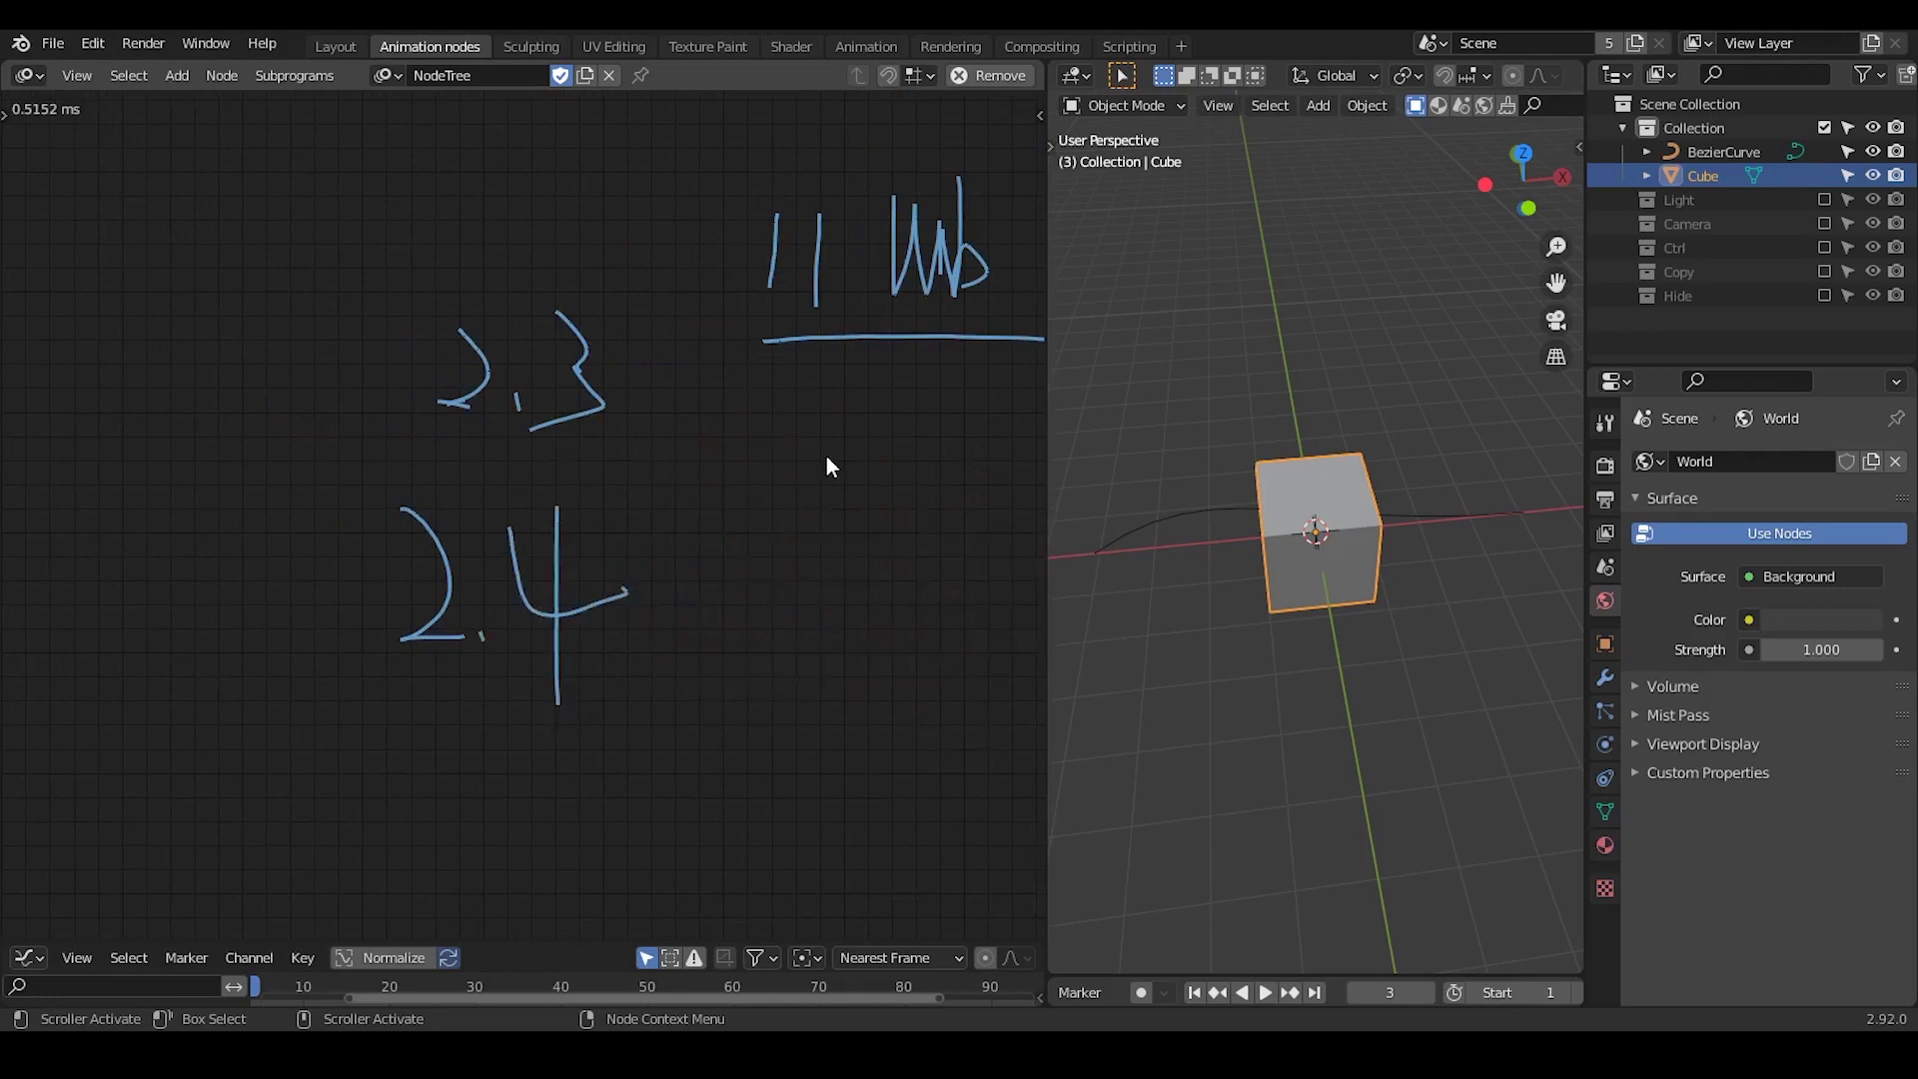
middle_click_drag(805, 480, 603, 407)
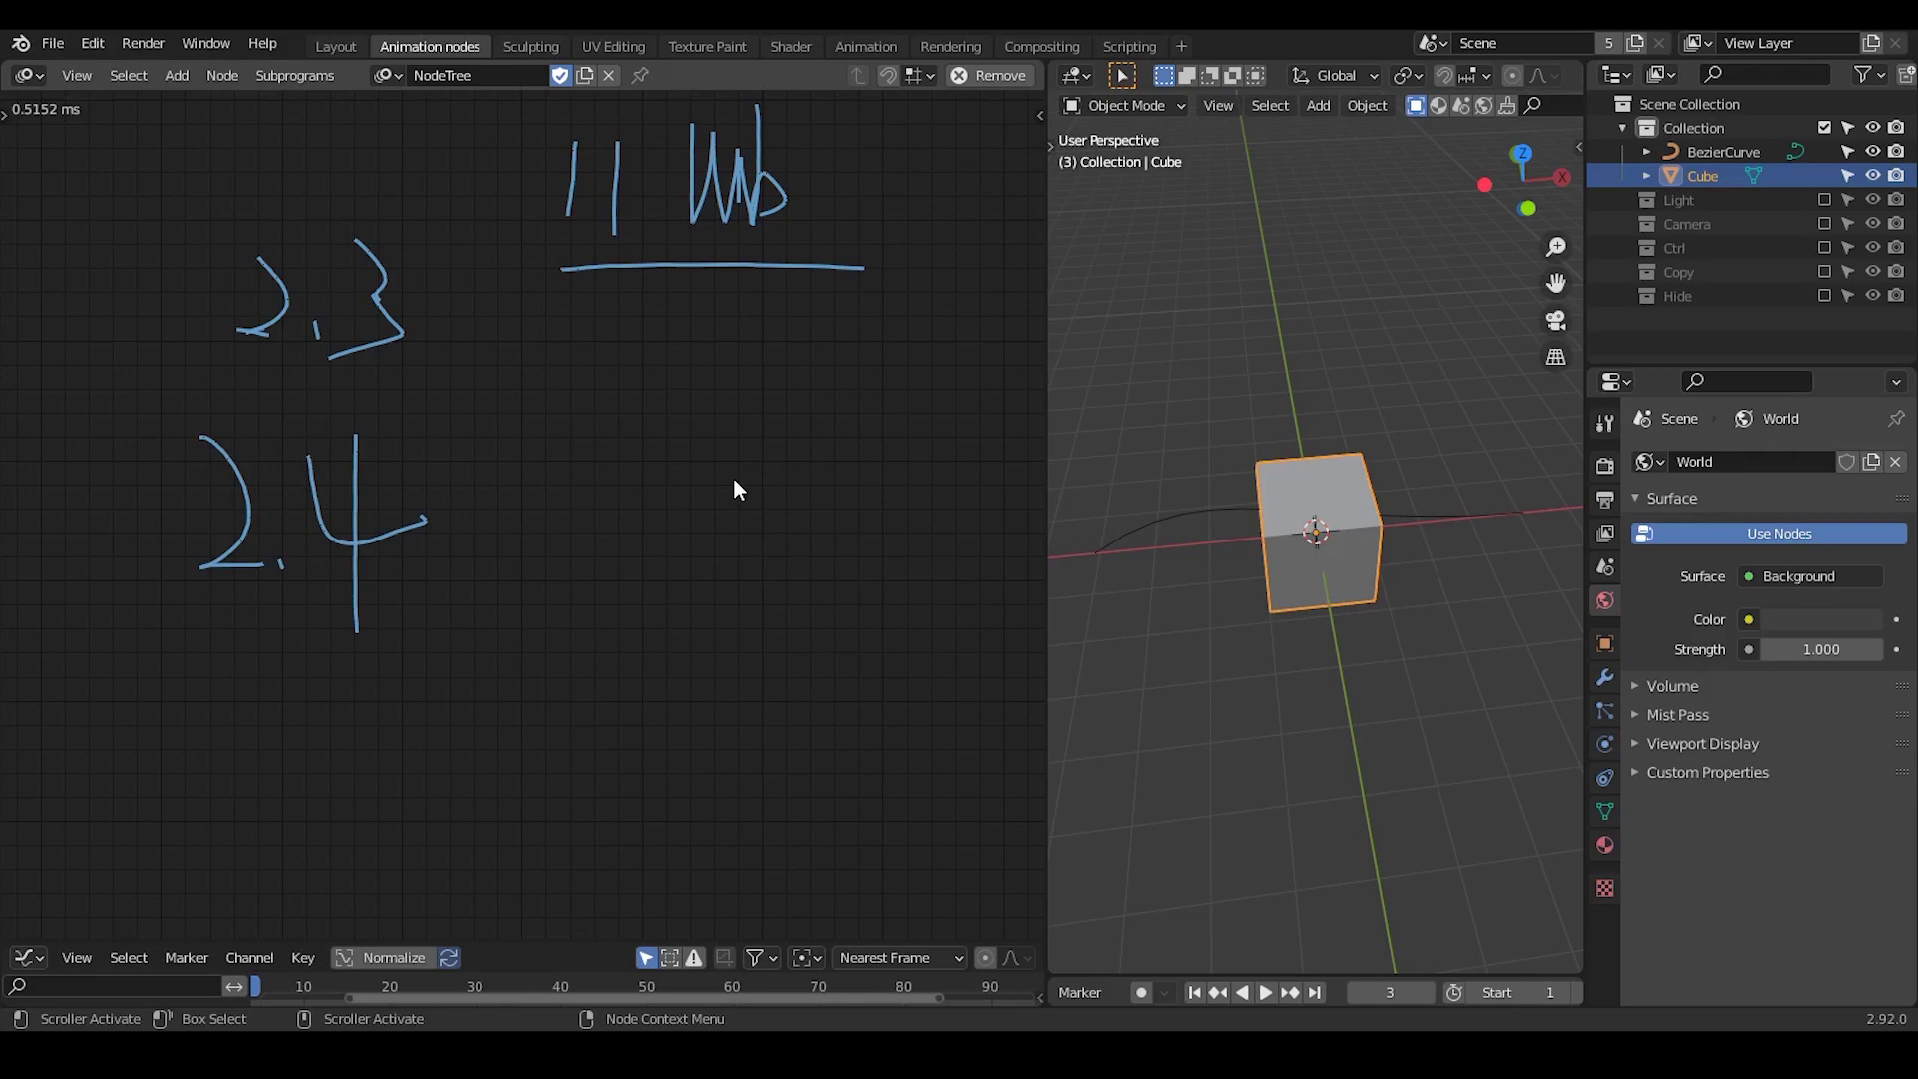
left_click(424, 369)
left_click_drag(434, 266, 484, 377)
Switch the node editor to the Preset2 node tree
left_click(384, 74)
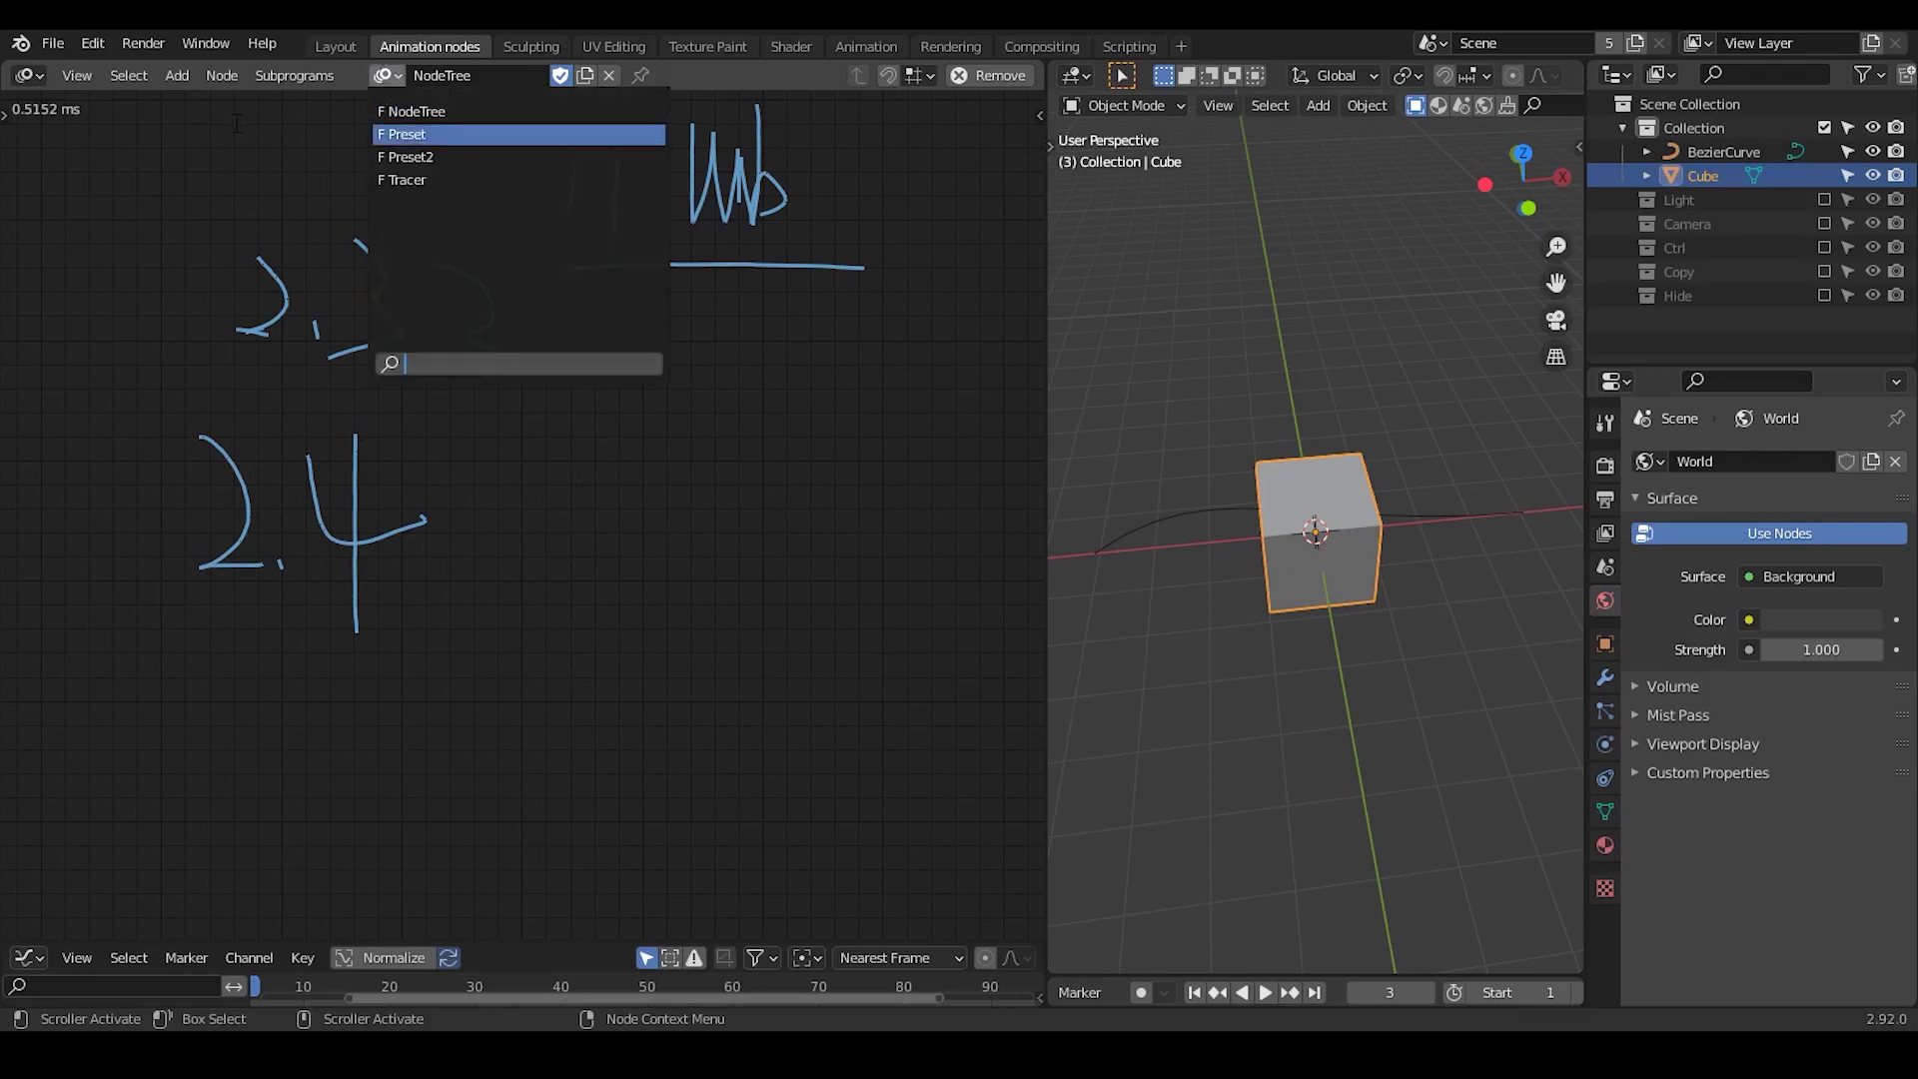
key("Escape")
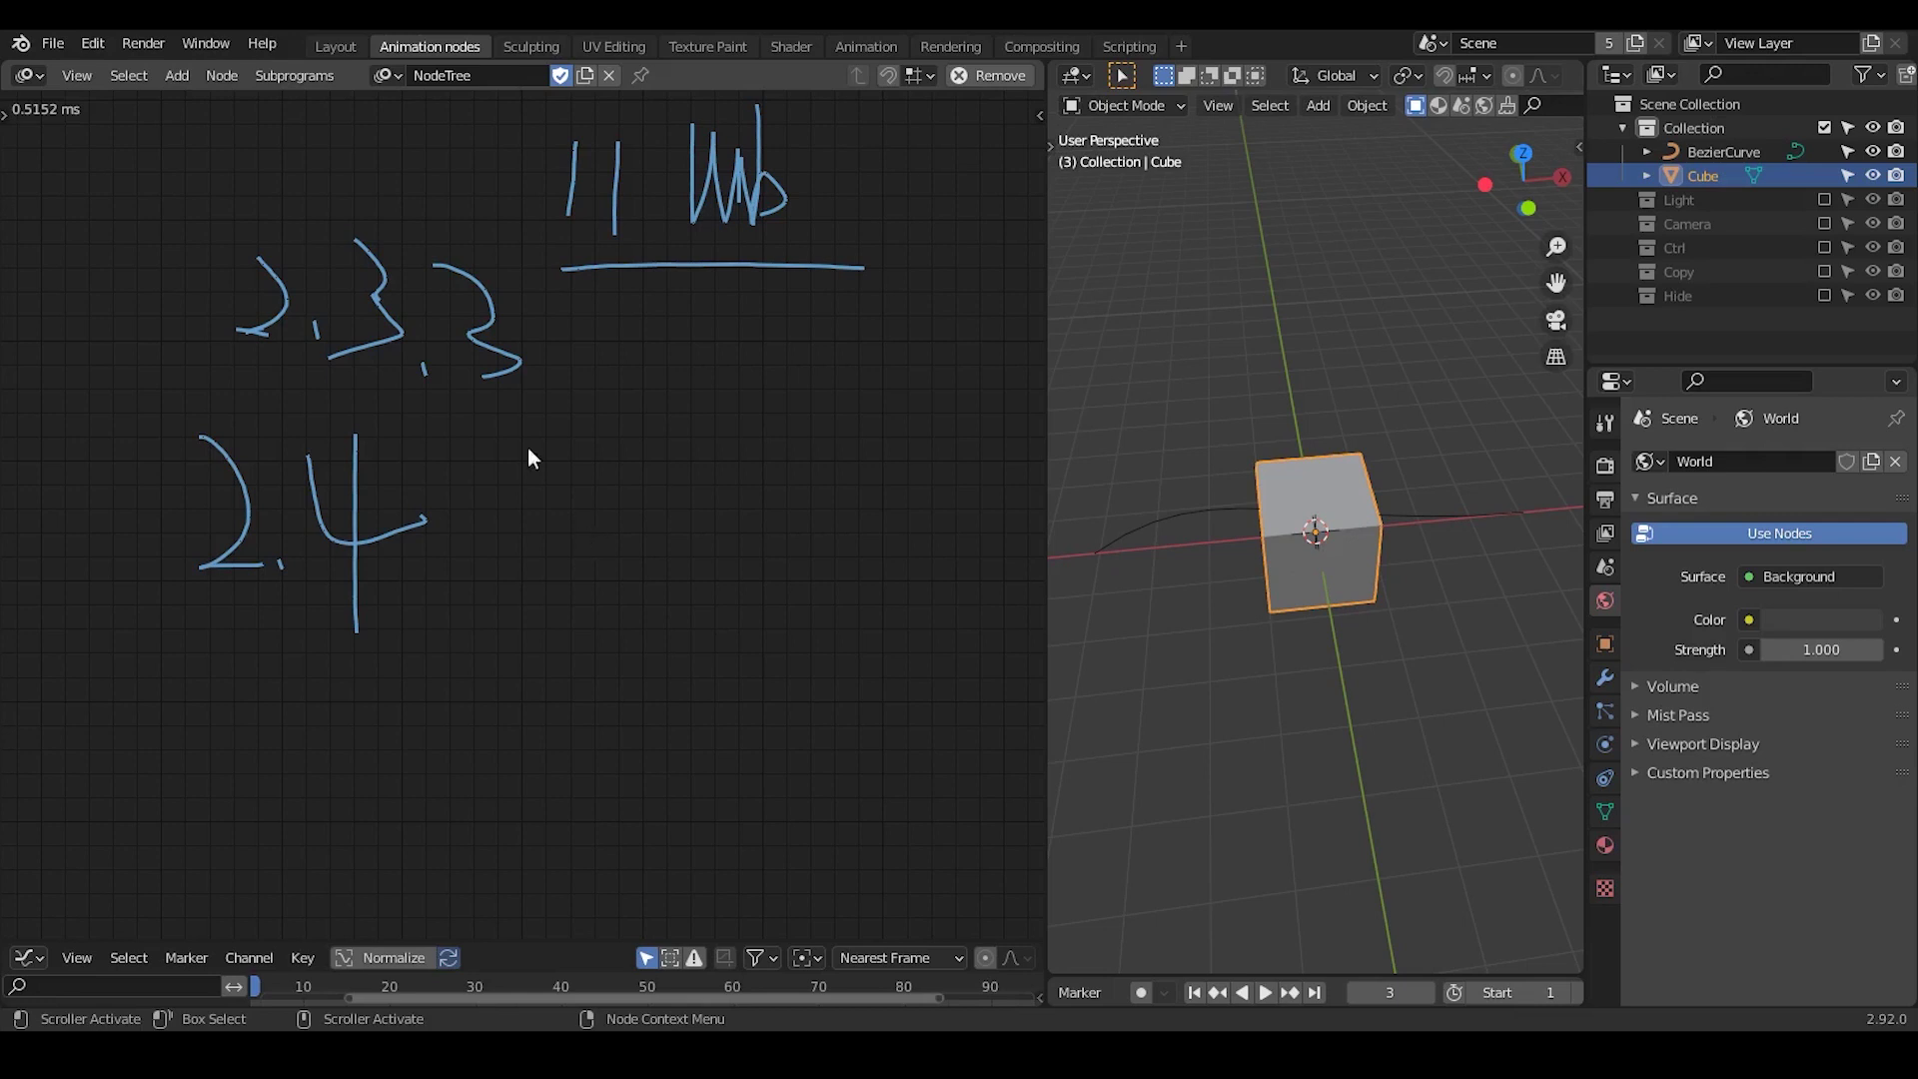
left_click(382, 76)
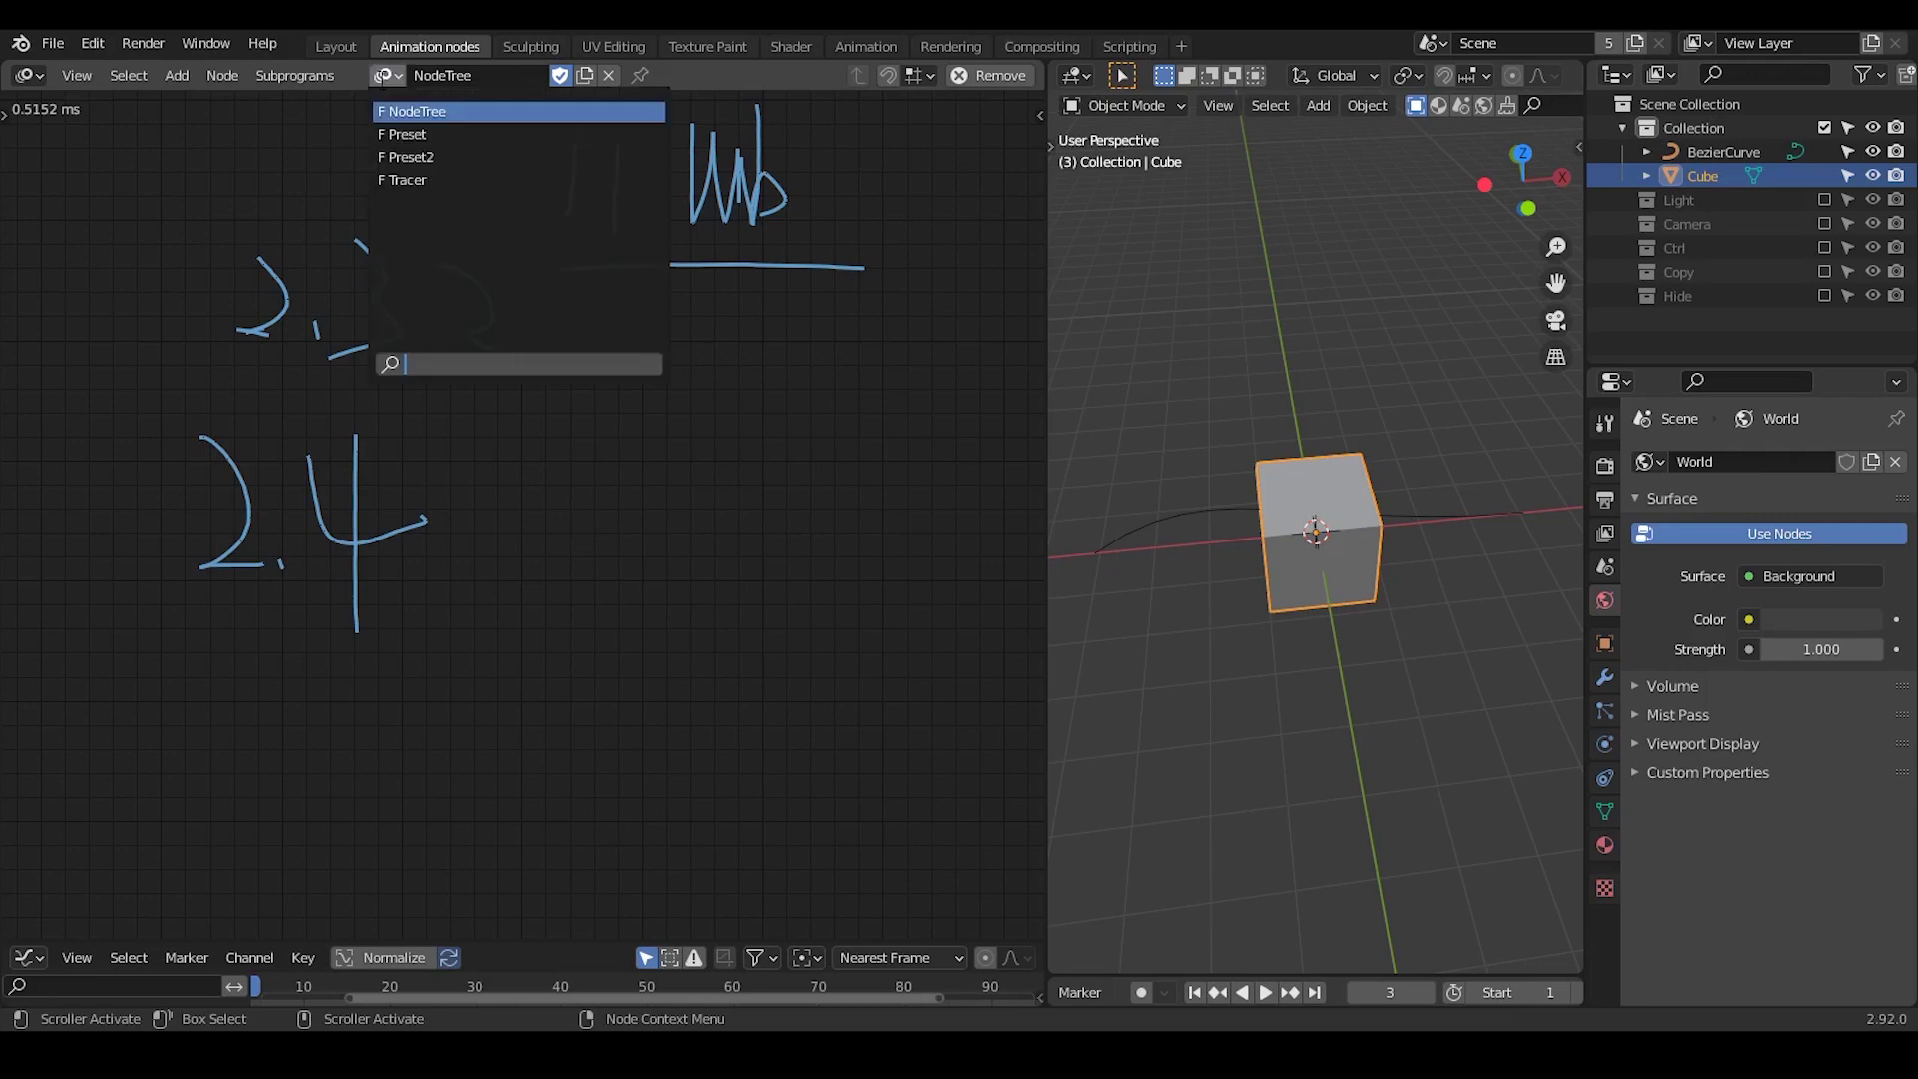
left_click(380, 78)
left_click(381, 78)
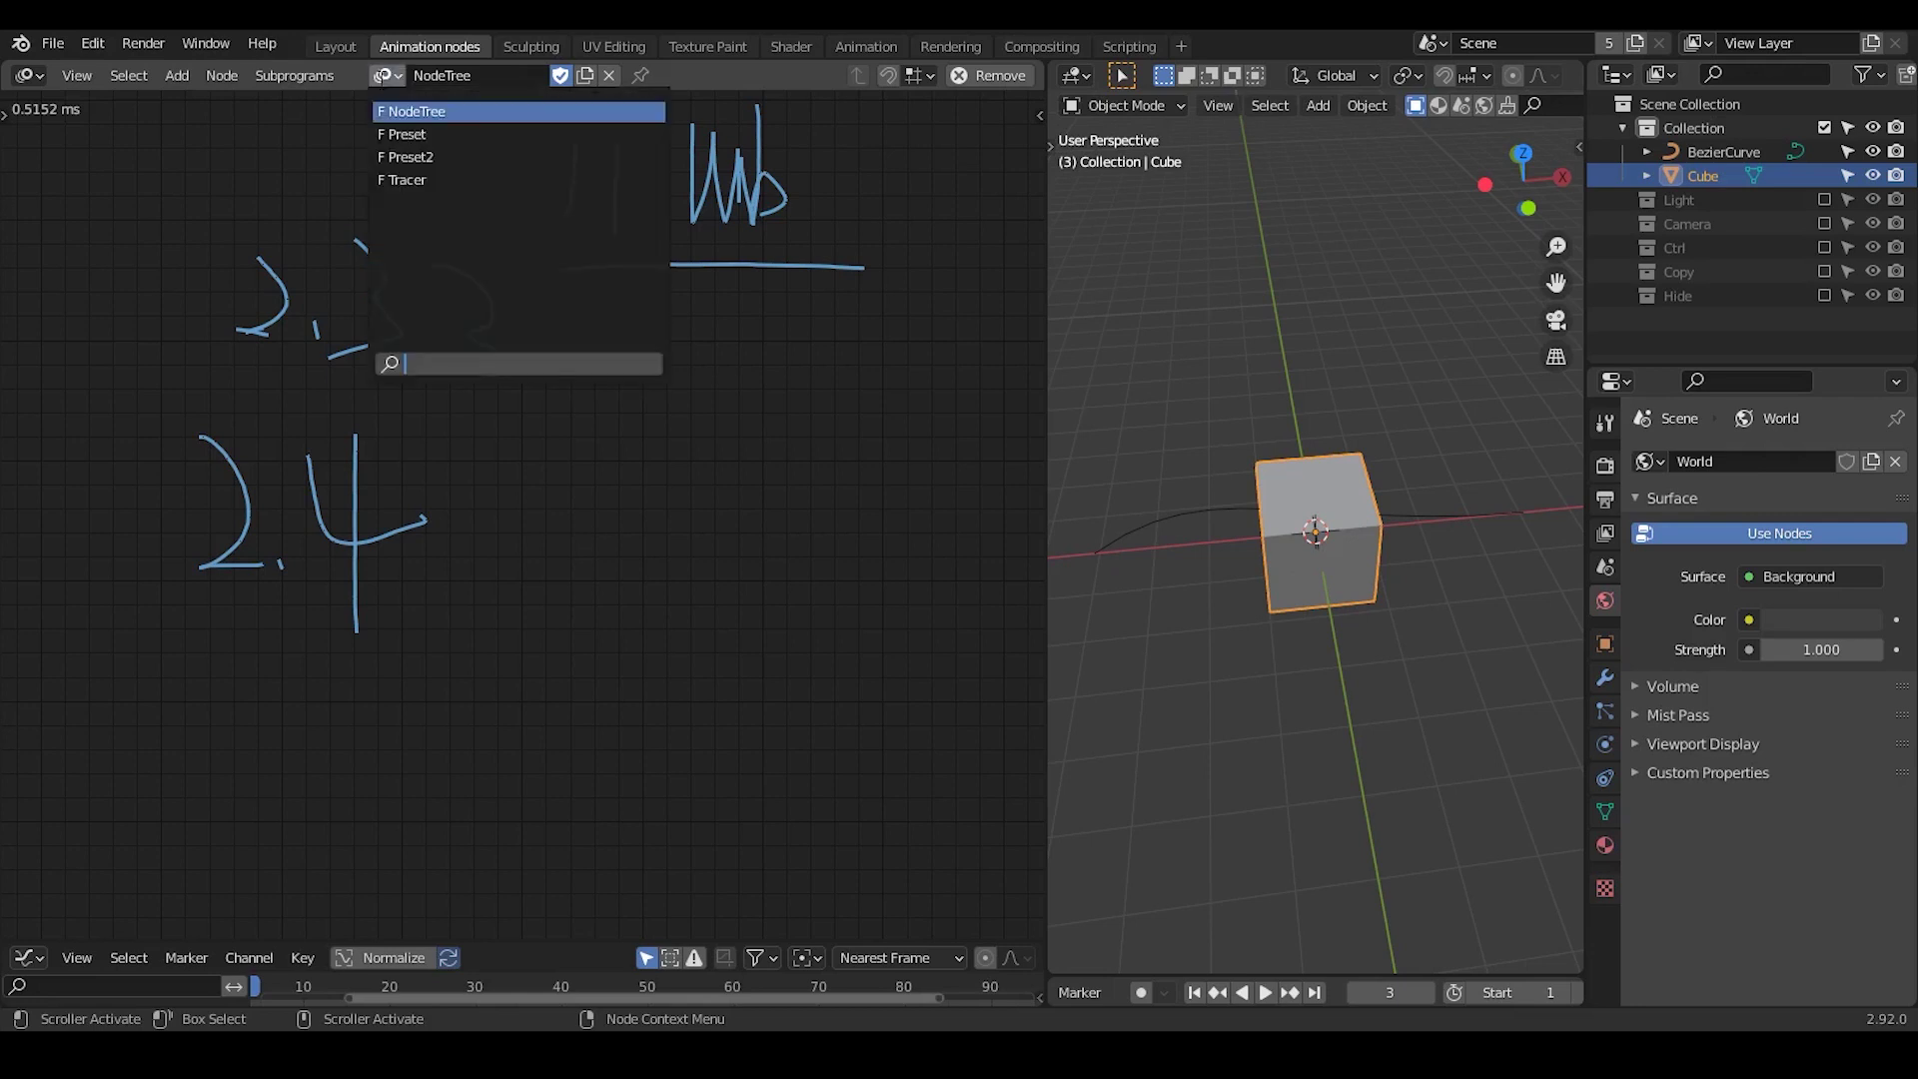
left_click(473, 160)
Examine the framed subprogram node groups across the Preset2 node tree
scroll(686, 549, "down", 6)
middle_click_drag(712, 757, 574, 466)
scroll(573, 466, "down", 2)
middle_click_drag(612, 603, 330, 424)
middle_click_drag(818, 432, 659, 470)
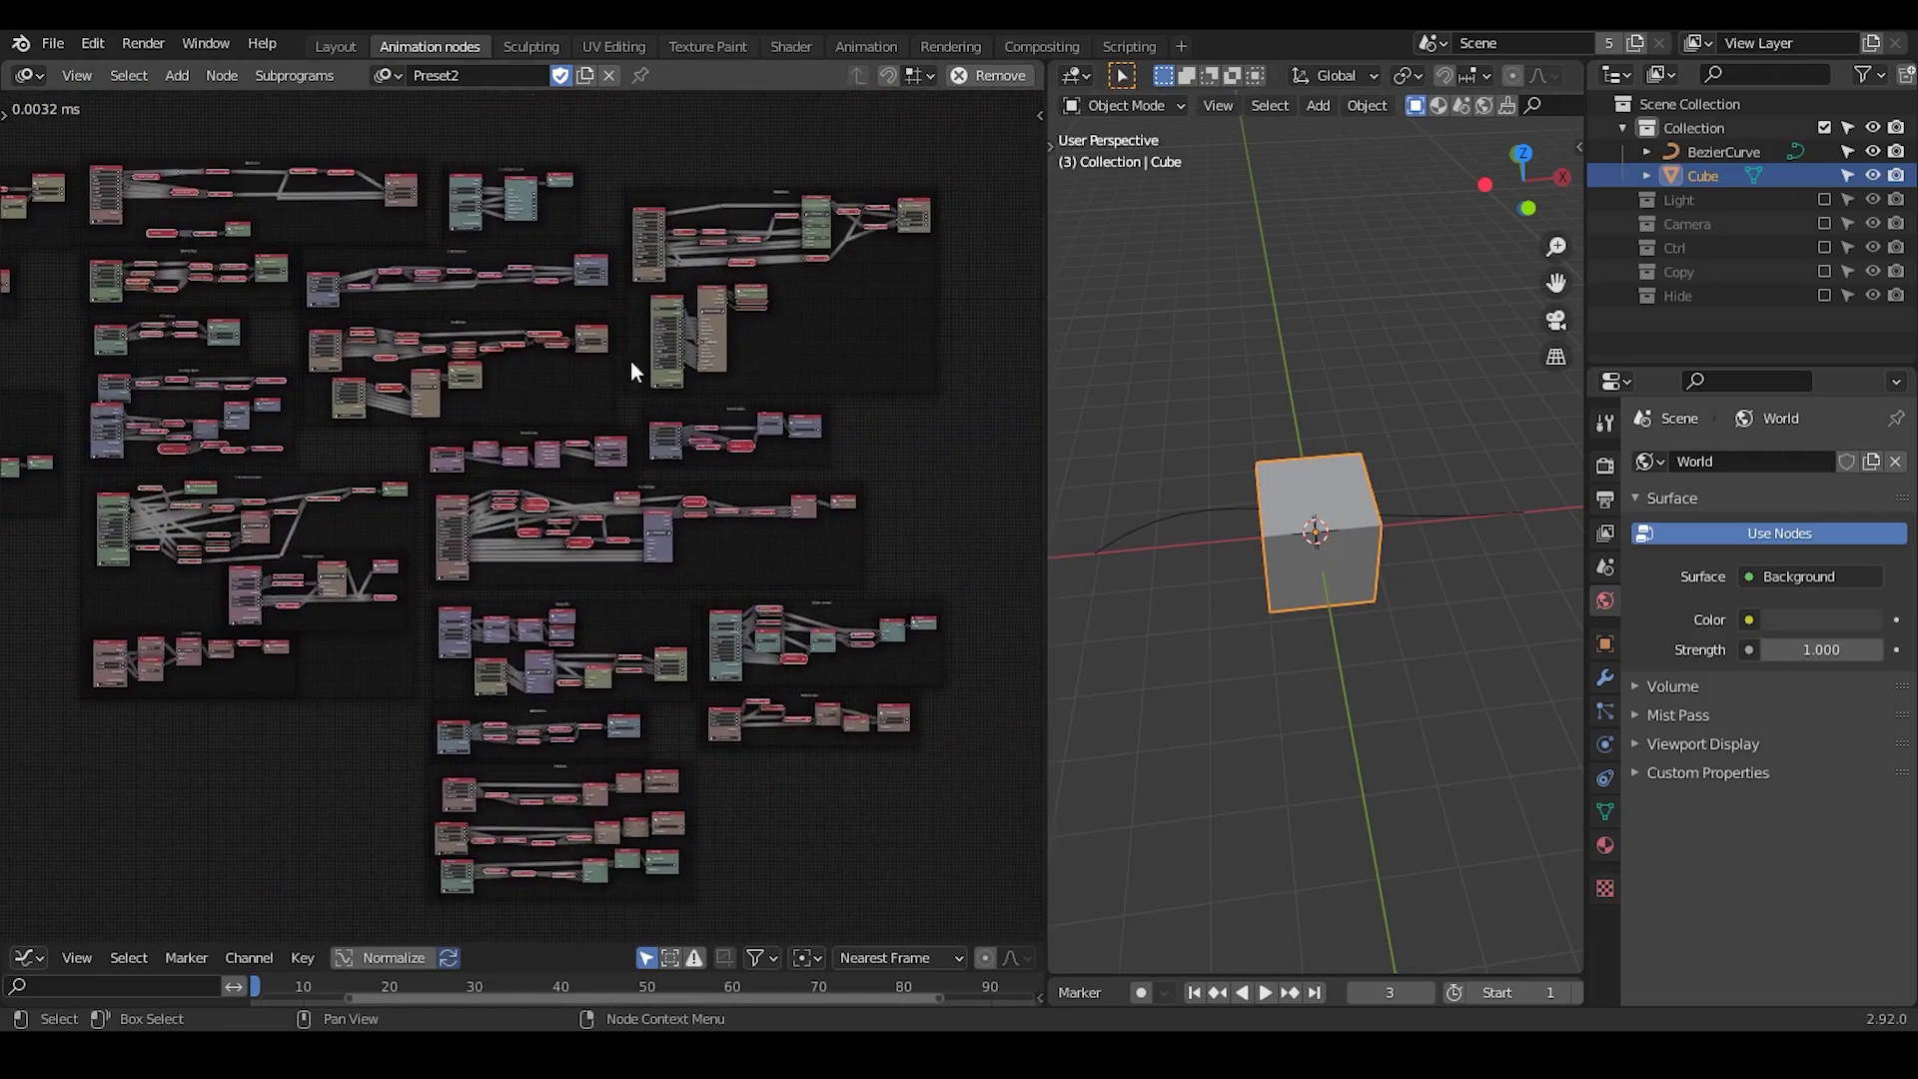
middle_click_drag(491, 317, 685, 334)
middle_click_drag(449, 172, 483, 190)
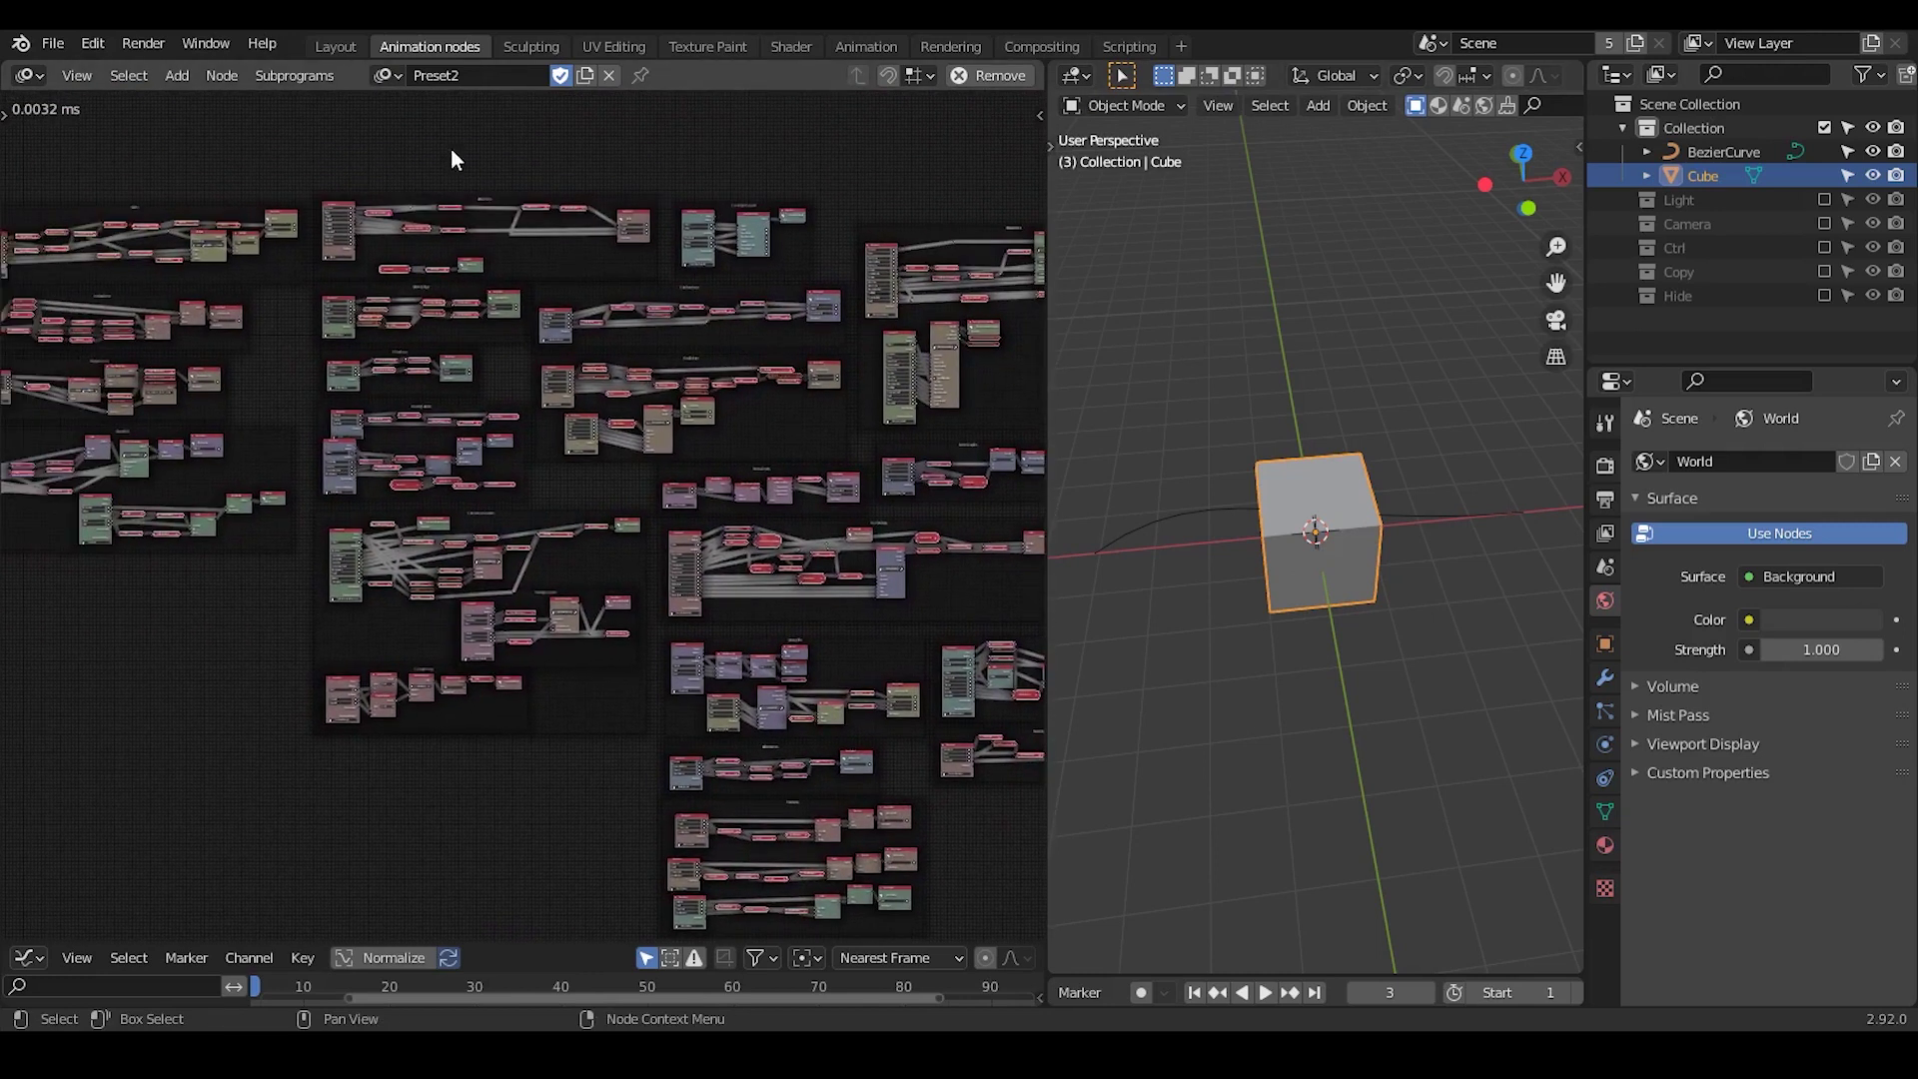
Return to the NodeTree node tree and underline the handwritten "2.3.3" and "2.4" notes
left_click(391, 80)
left_click(433, 112)
mouse_move(596, 592)
middle_mouse_down("ctrl")
mouse_move(548, 335)
mouse_move(514, 920)
mouse_move(513, 899)
middle_mouse_up("ctrl")
middle_click_drag(805, 566, 699, 638)
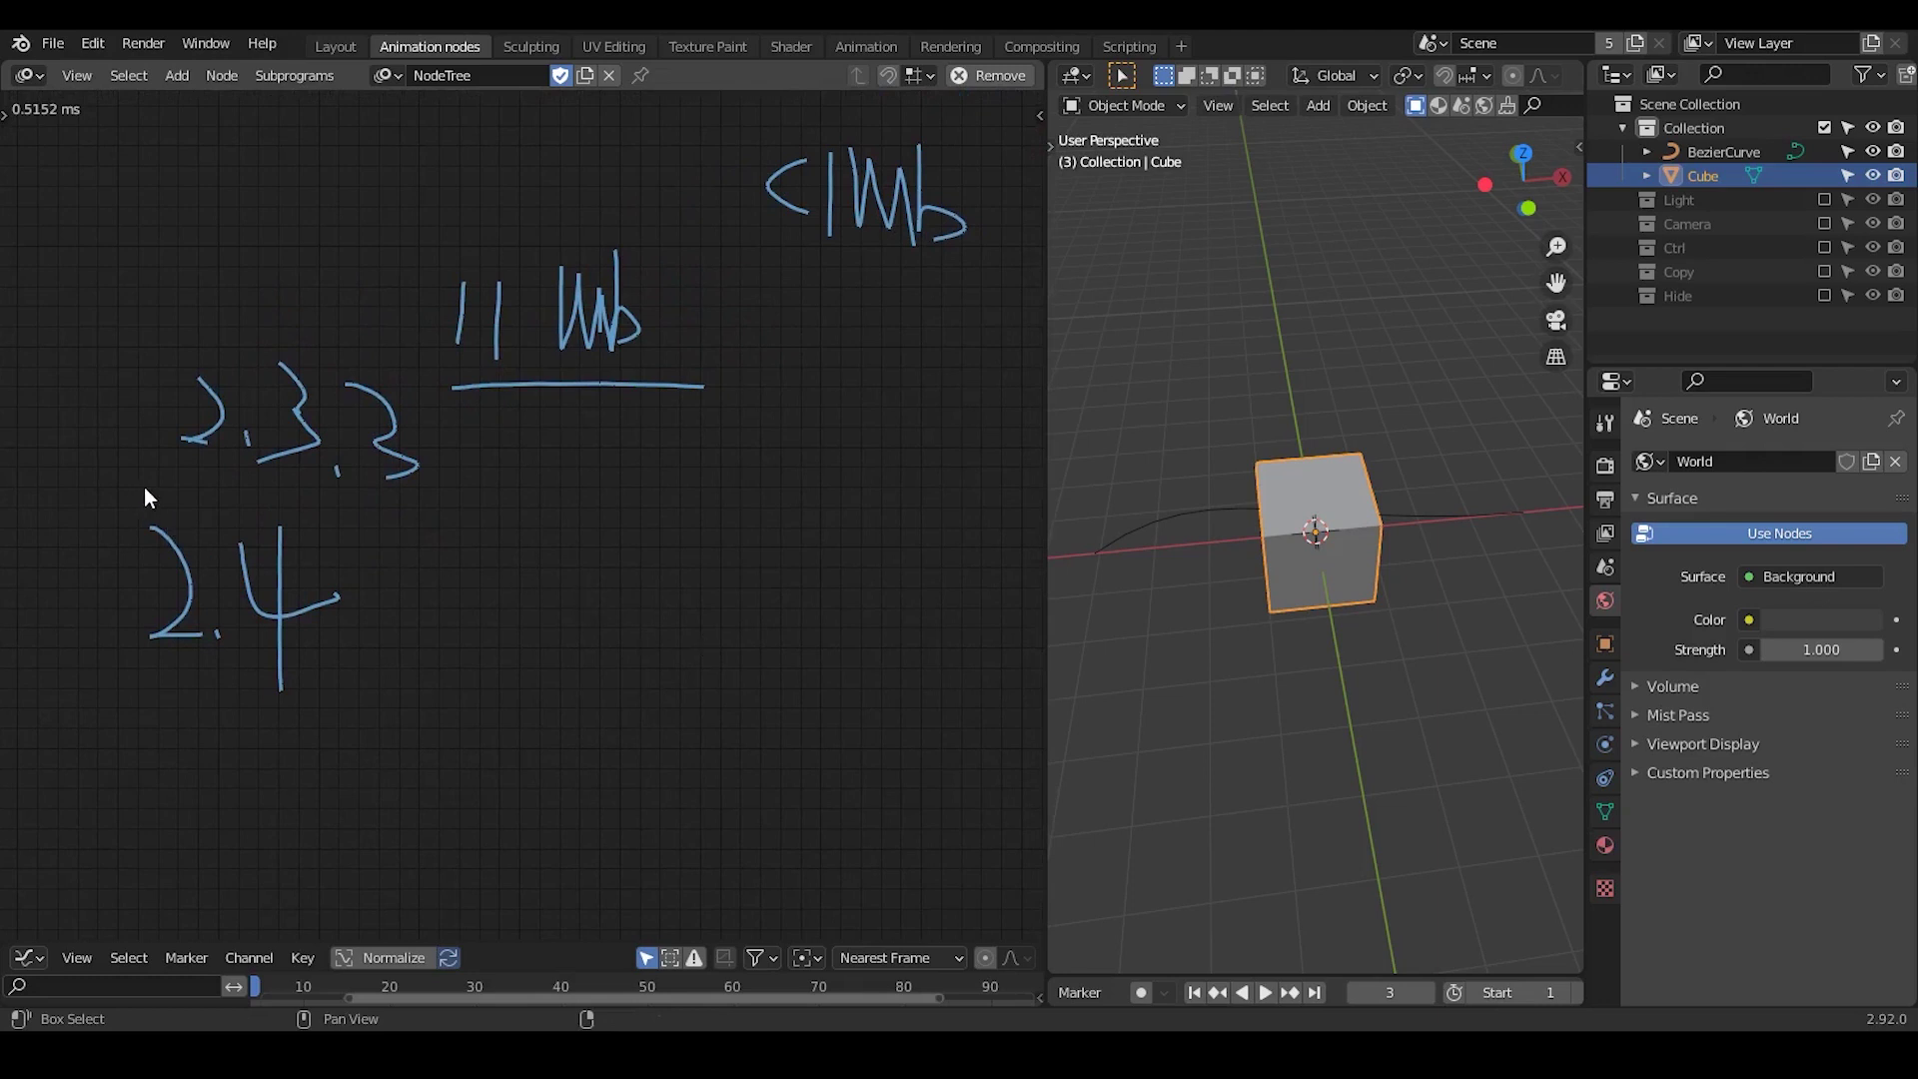
left_click_drag(140, 484, 572, 489)
left_click_drag(124, 701, 582, 715)
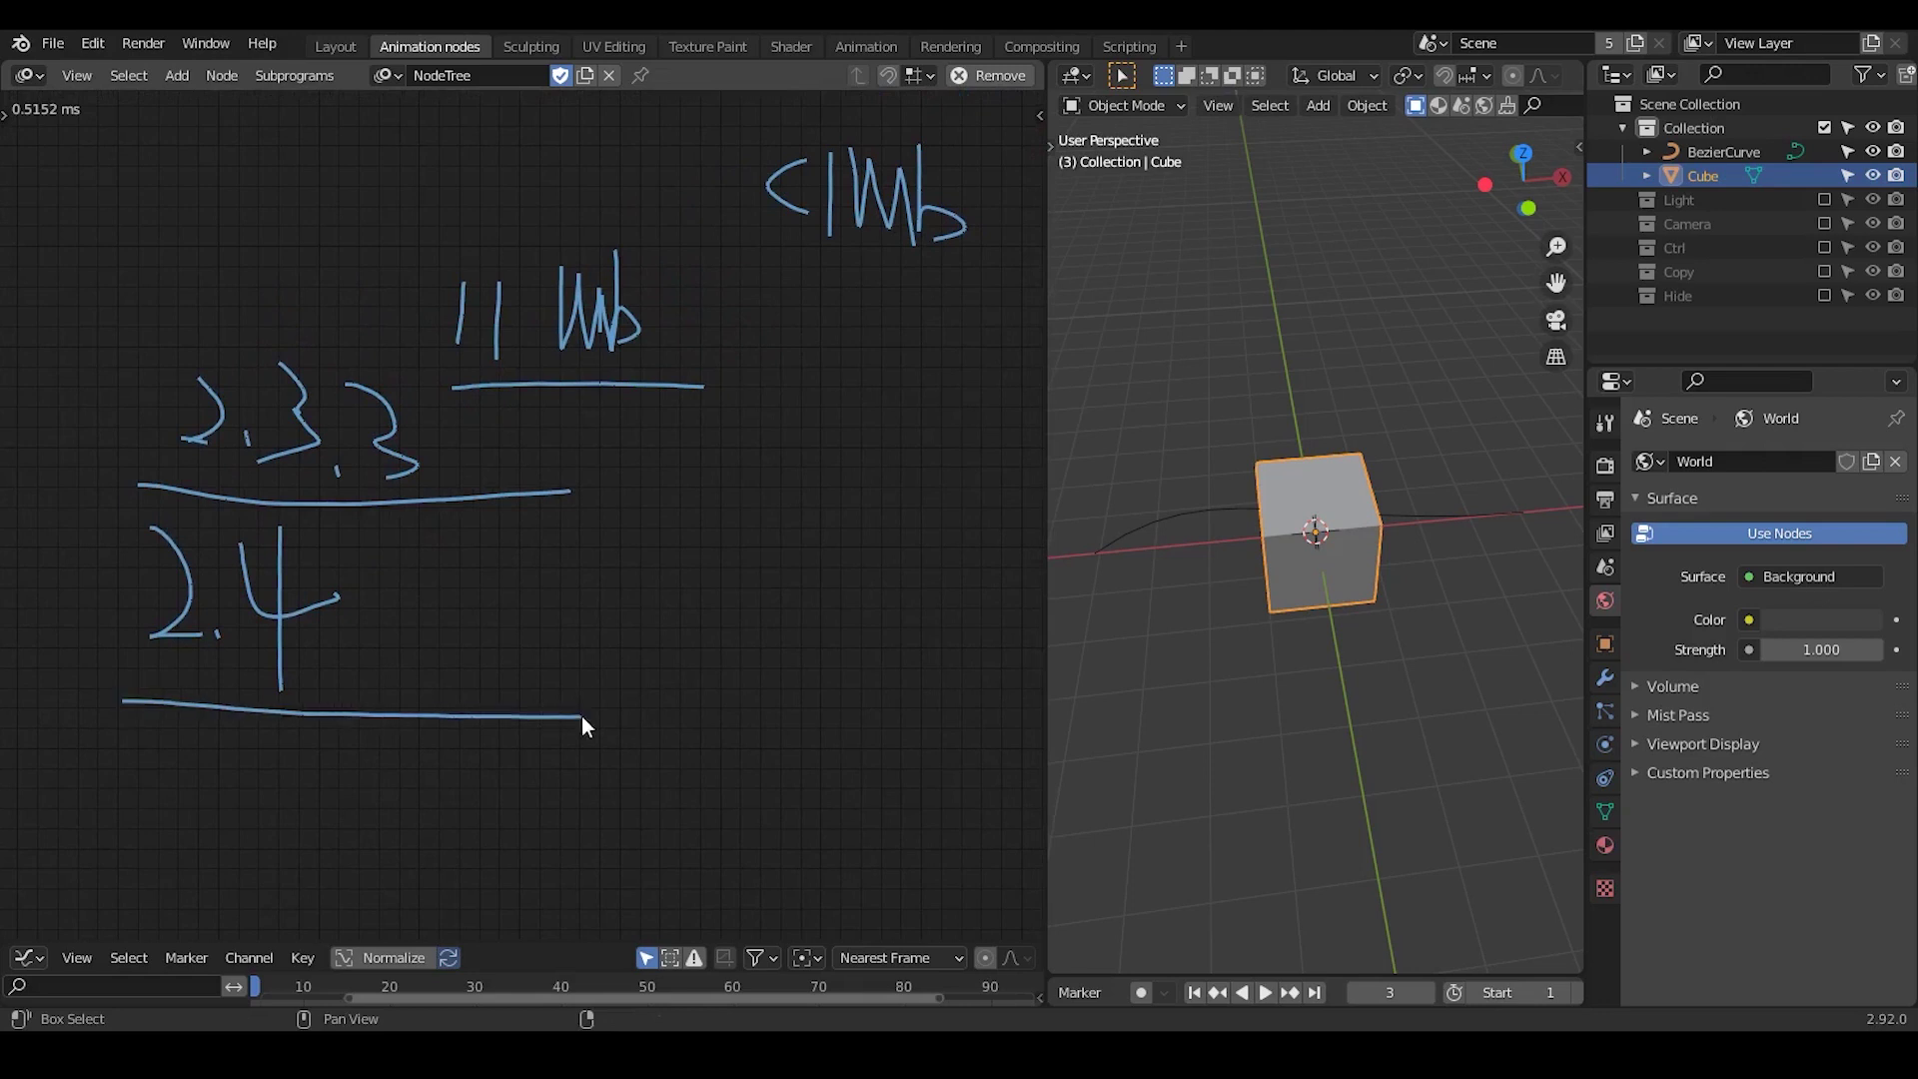